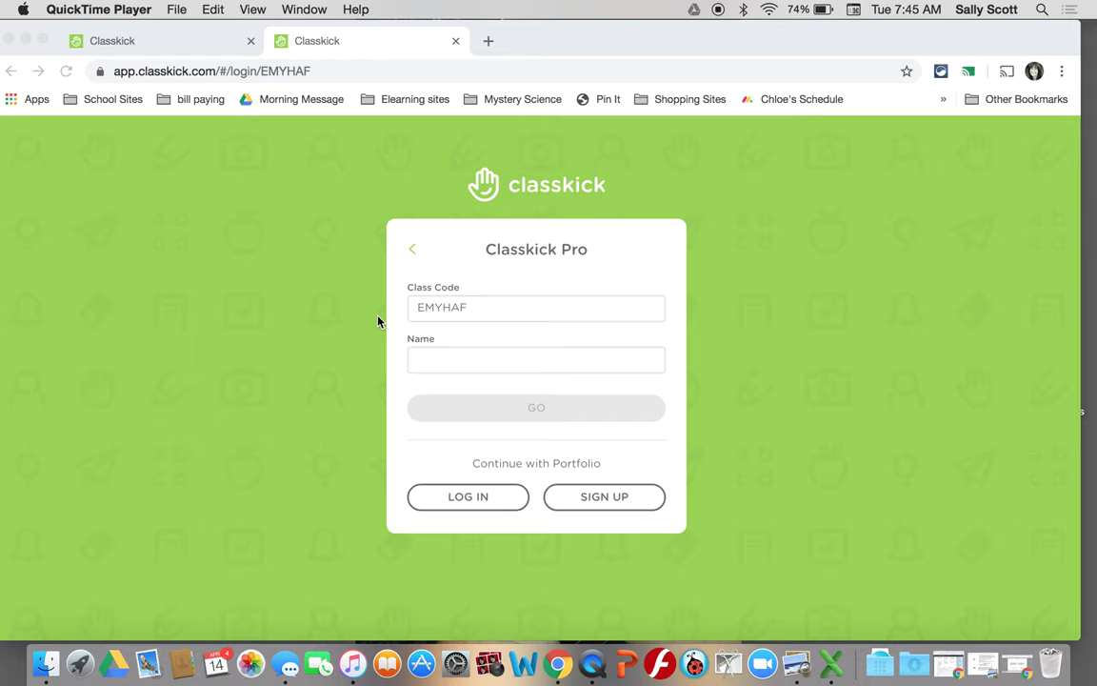
{"action": "left_click", "coordinate": [188, 42]}
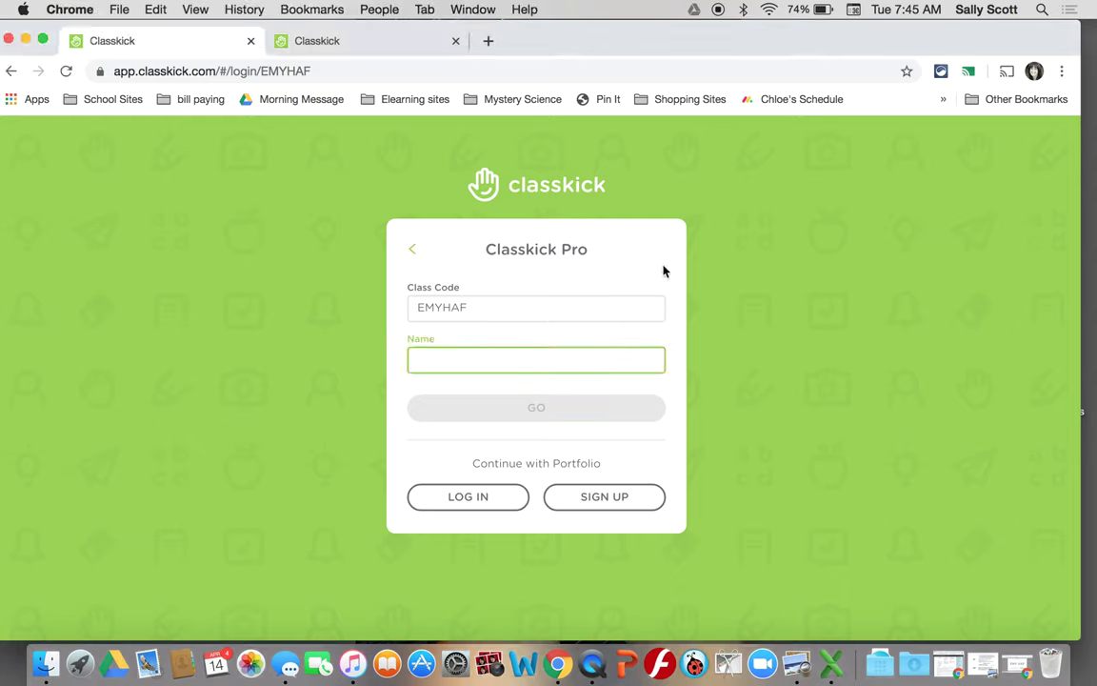
- Close the extra Classkick tab, enter the student's name and join, reaching Lesson 77 slide 1
{"action": "left_click", "coordinate": [349, 41]}
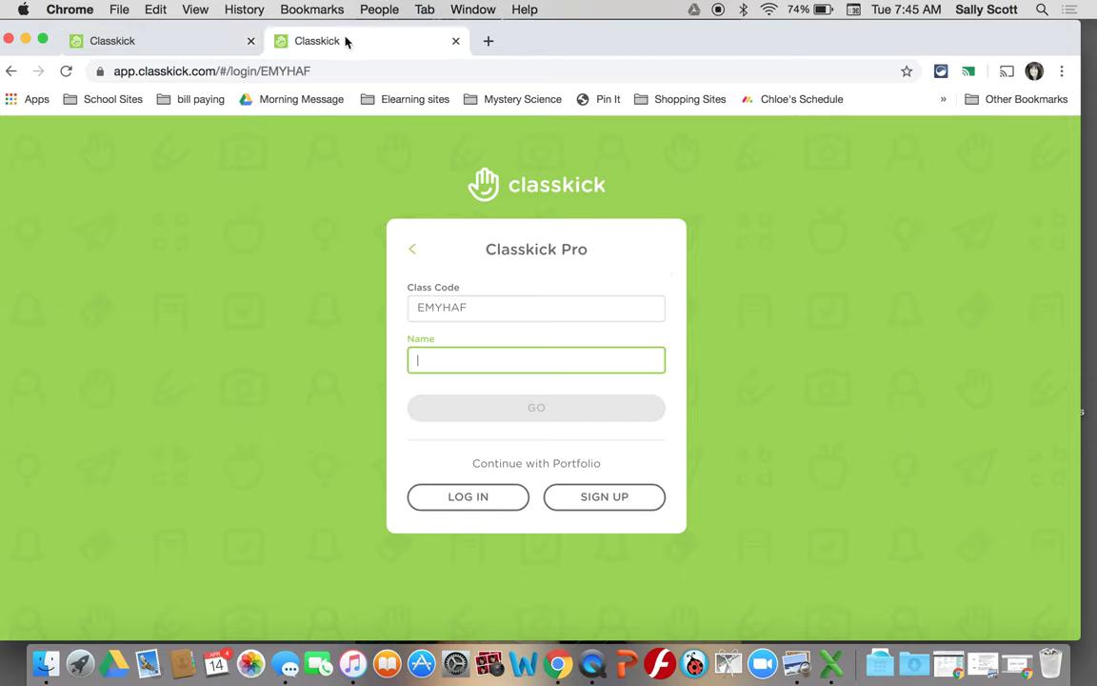
{"action": "left_click", "coordinate": [250, 42]}
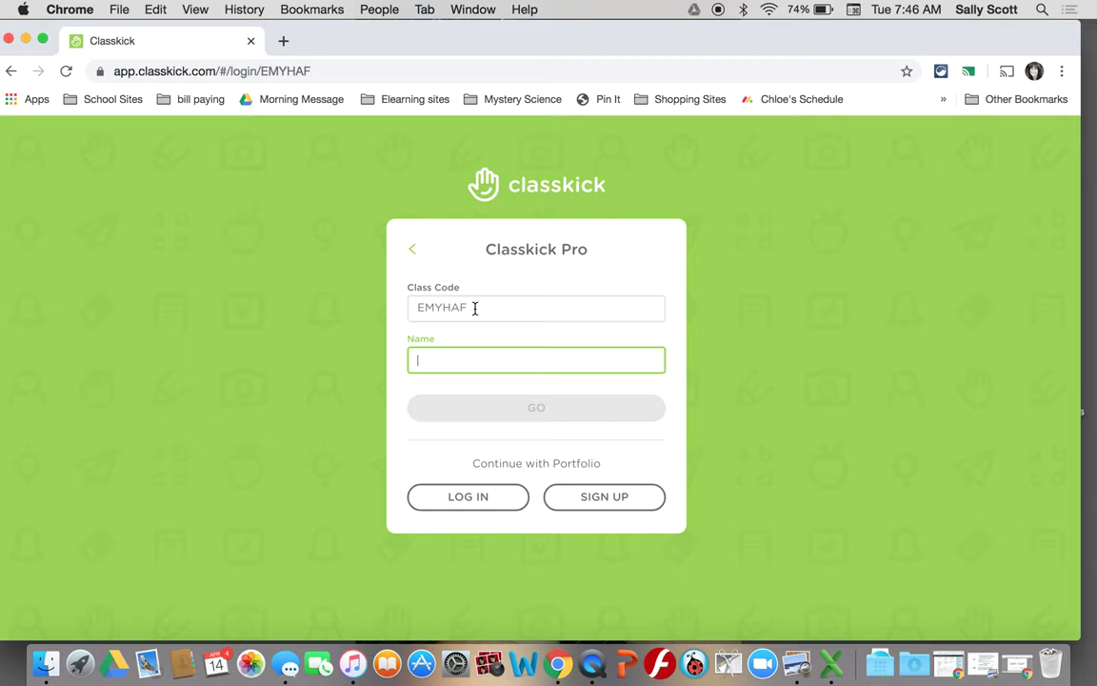
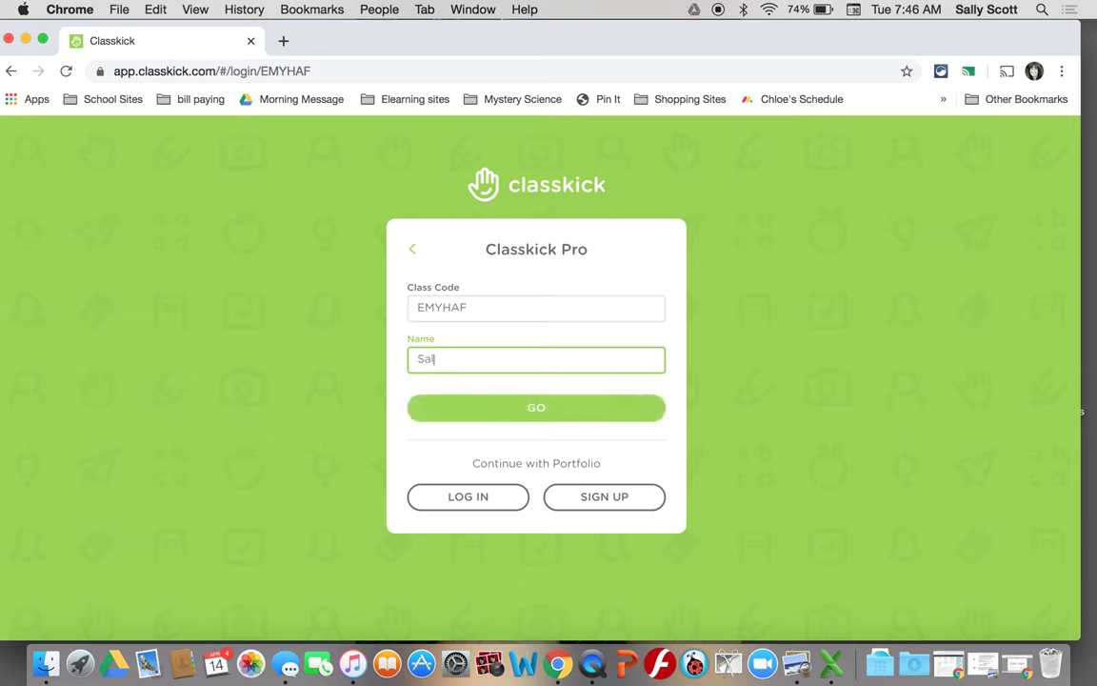
{"action": "left_click", "coordinate": [544, 407]}
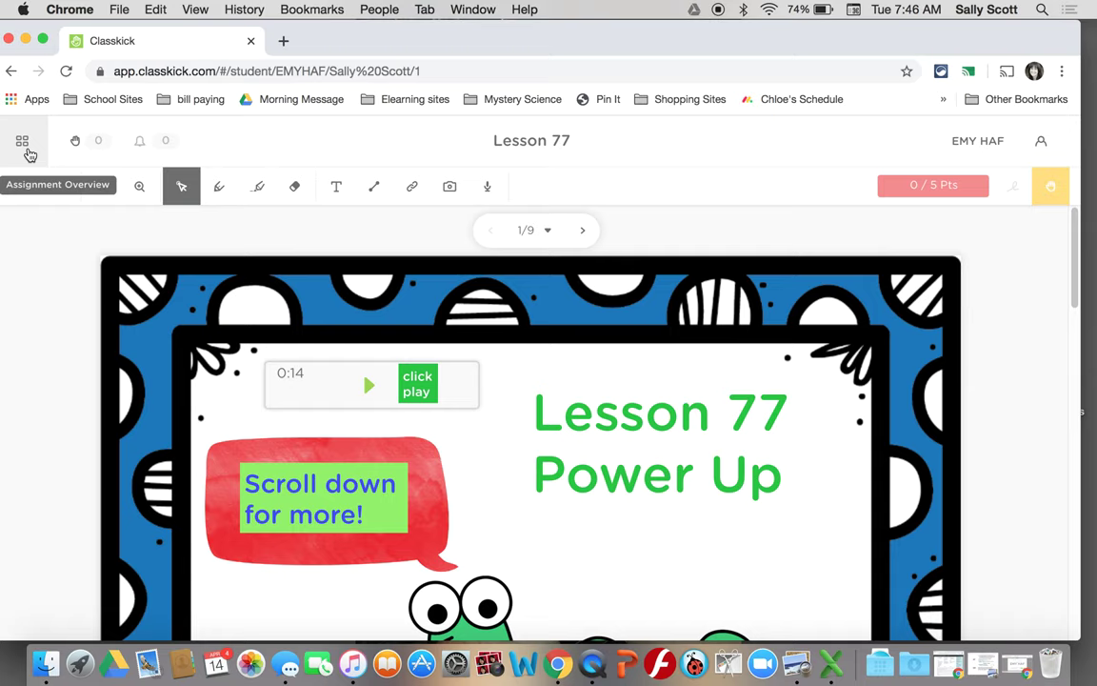
- Browse the thumbnails of all nine Lesson 77 slides in the overview, then open slide 6
{"action": "left_click", "coordinate": [27, 147]}
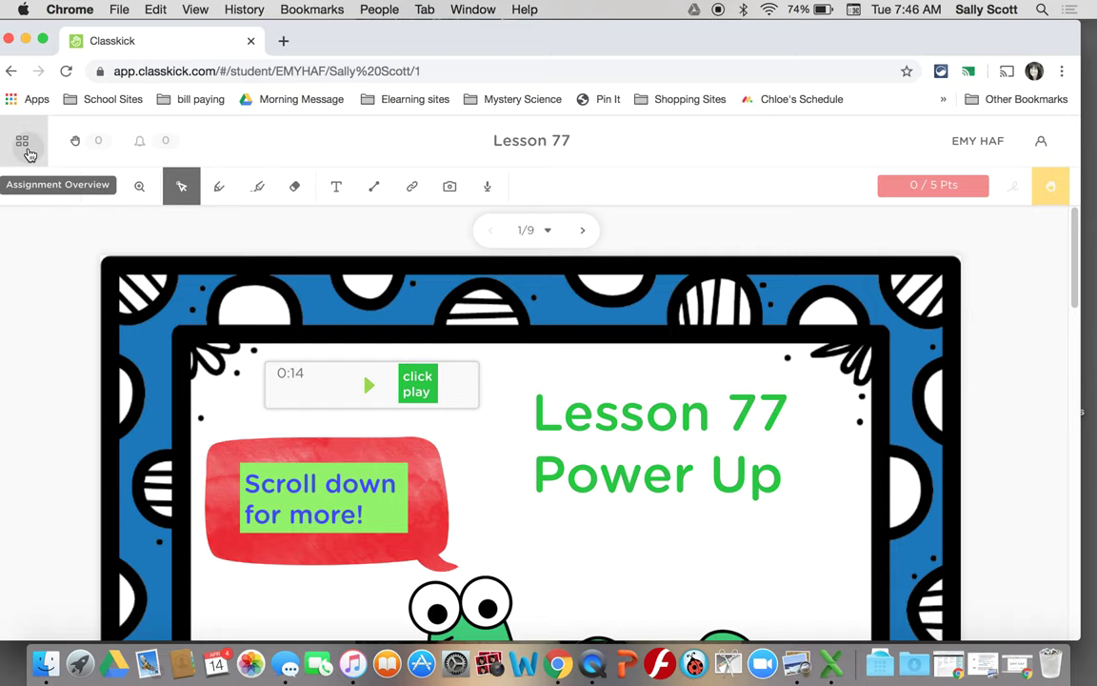
{"action": "scroll", "coordinate": [338, 382], "scroll_direction": "down", "scroll_amount": 8}
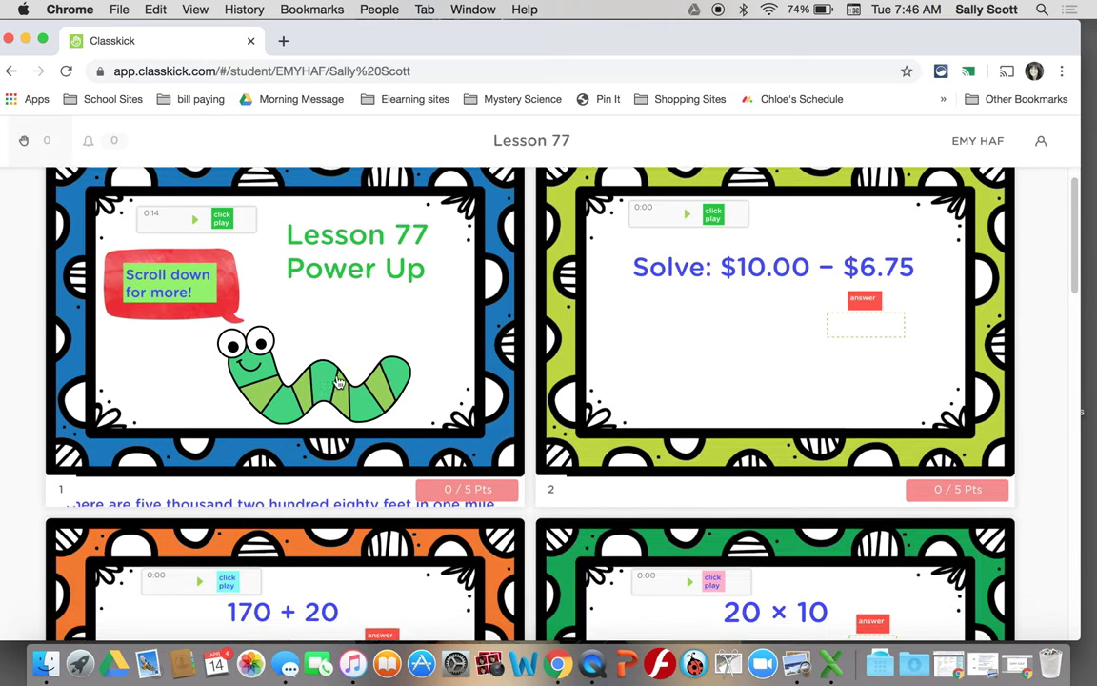
{"action": "scroll", "coordinate": [338, 382], "scroll_direction": "down", "scroll_amount": 10}
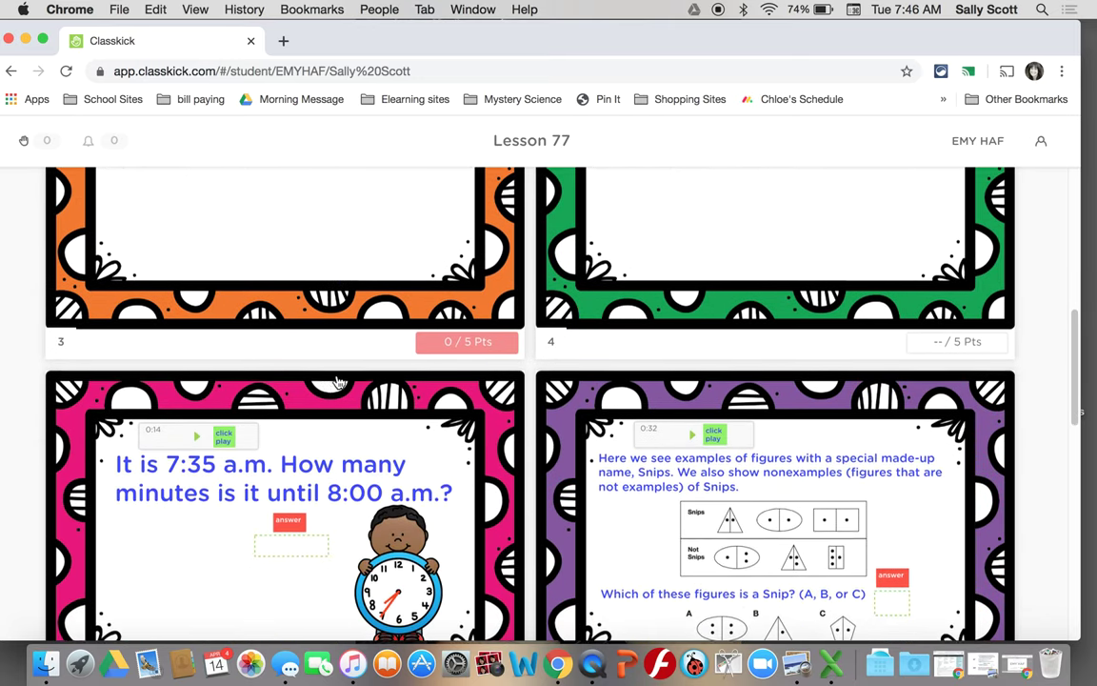
{"action": "scroll", "coordinate": [338, 382], "scroll_direction": "down", "scroll_amount": 7}
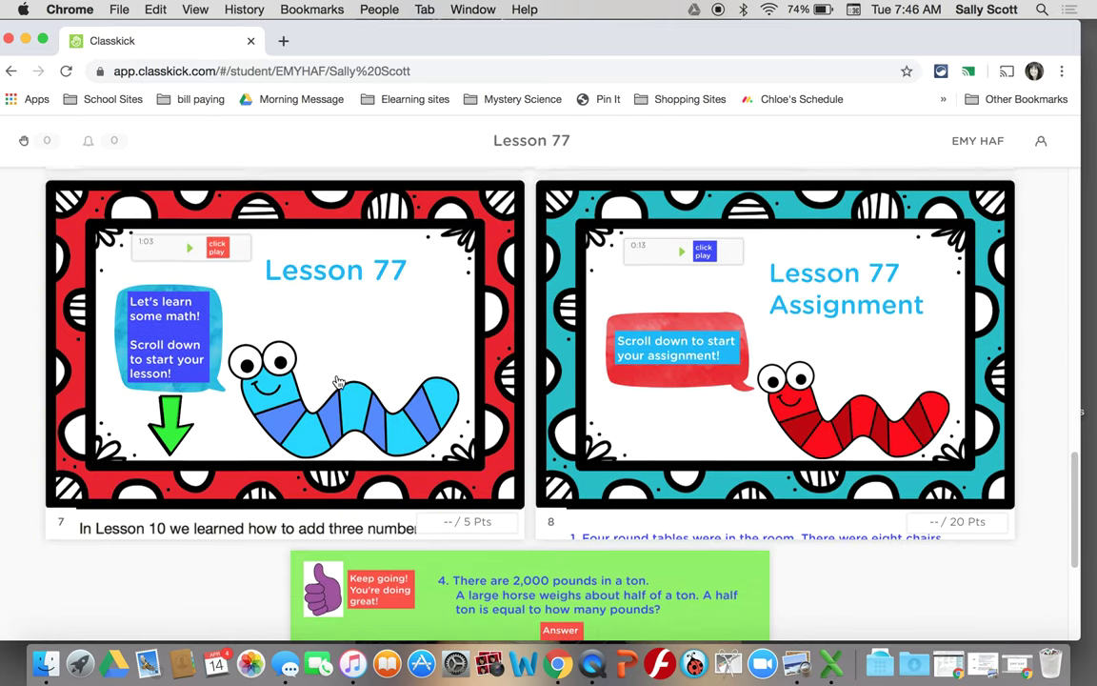
{"action": "scroll", "coordinate": [338, 382], "scroll_direction": "up", "scroll_amount": 20}
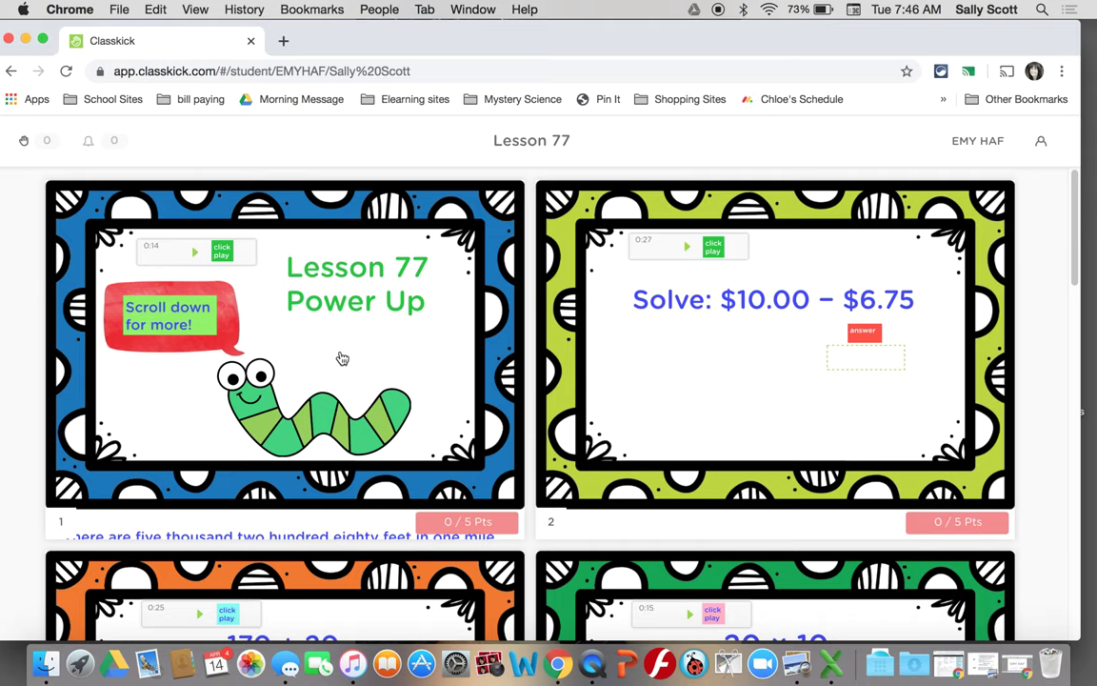
{"action": "scroll", "coordinate": [396, 358], "scroll_direction": "down", "scroll_amount": 5}
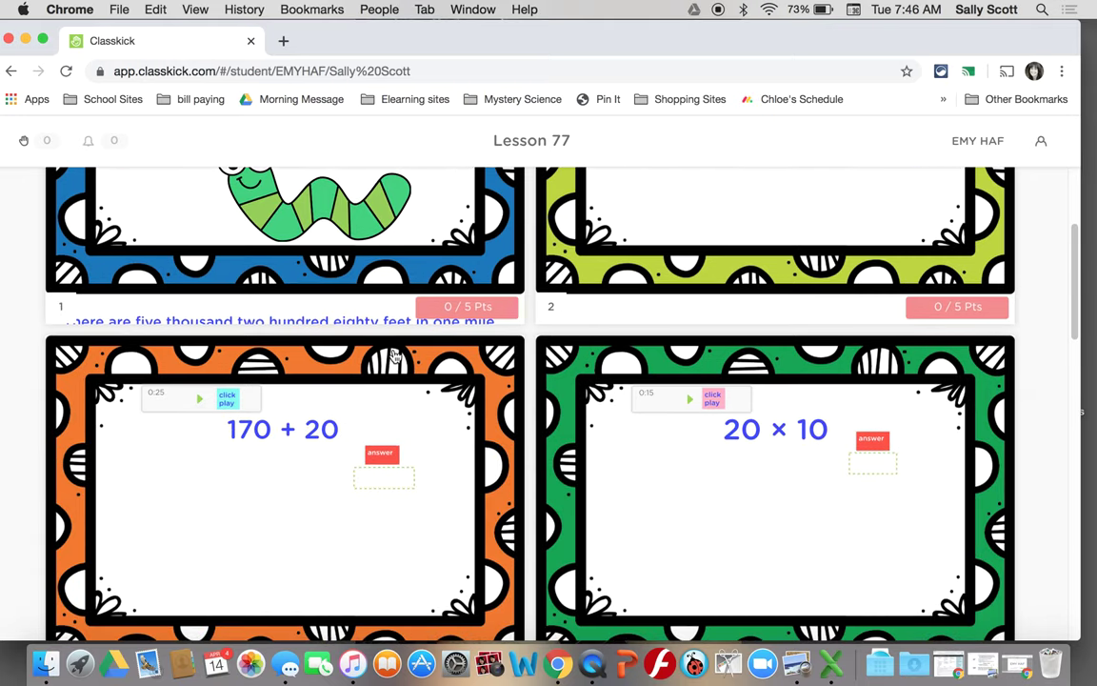
{"action": "scroll", "coordinate": [395, 357], "scroll_direction": "up", "scroll_amount": 3}
{"action": "scroll", "coordinate": [395, 357], "scroll_direction": "down", "scroll_amount": 5}
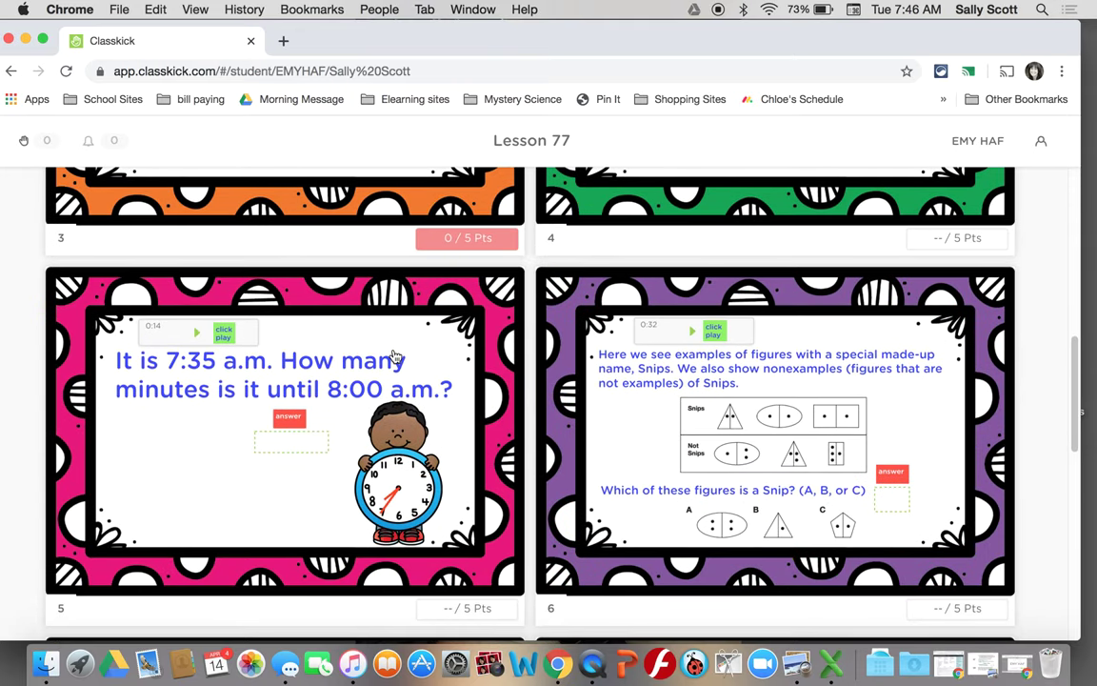
{"action": "left_click", "coordinate": [643, 401]}
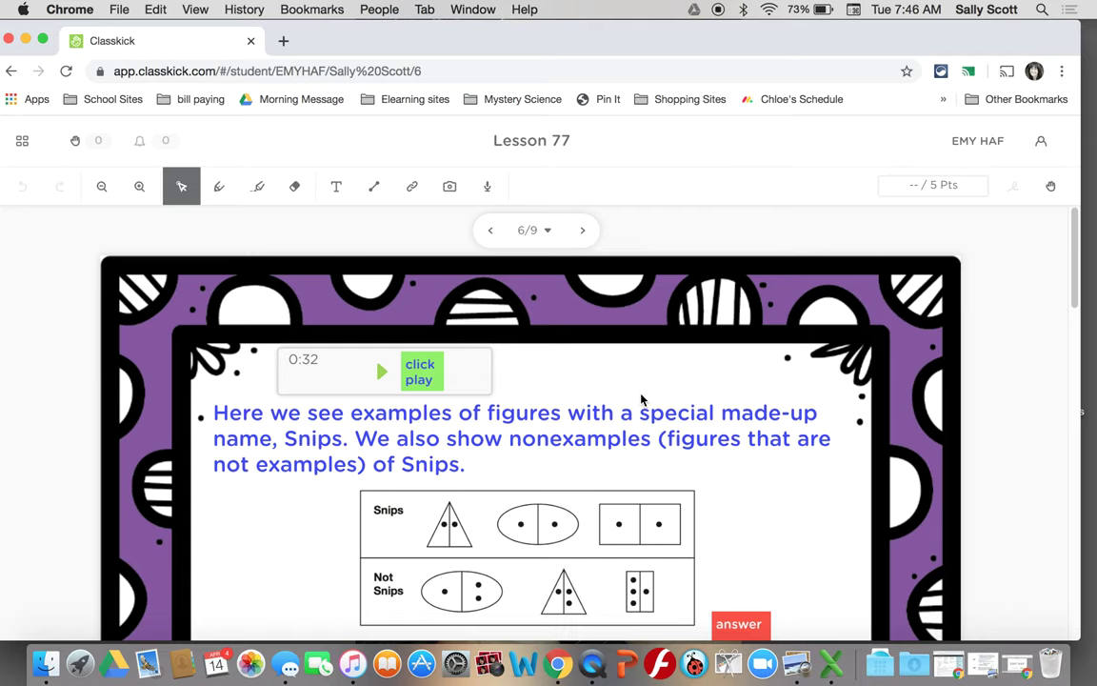
- Jump to slide 1 from the slide list, step forward to slide 3 and back, then raise a hand for help
{"action": "left_click", "coordinate": [551, 235]}
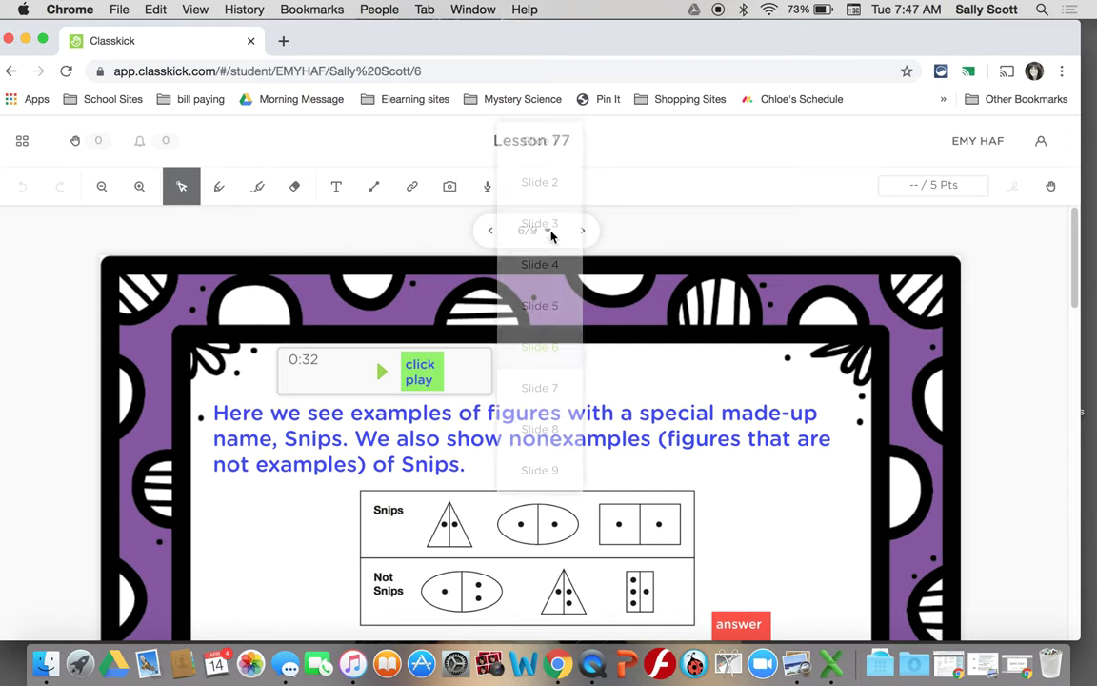
{"action": "left_click", "coordinate": [541, 145]}
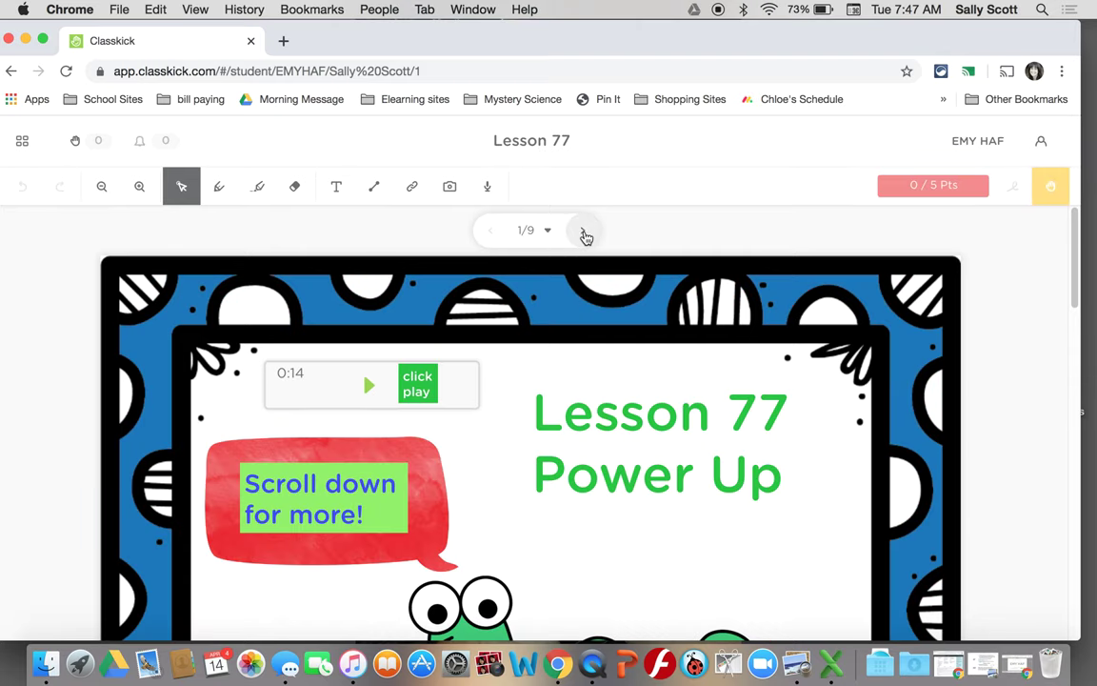
{"action": "left_click", "coordinate": [583, 232]}
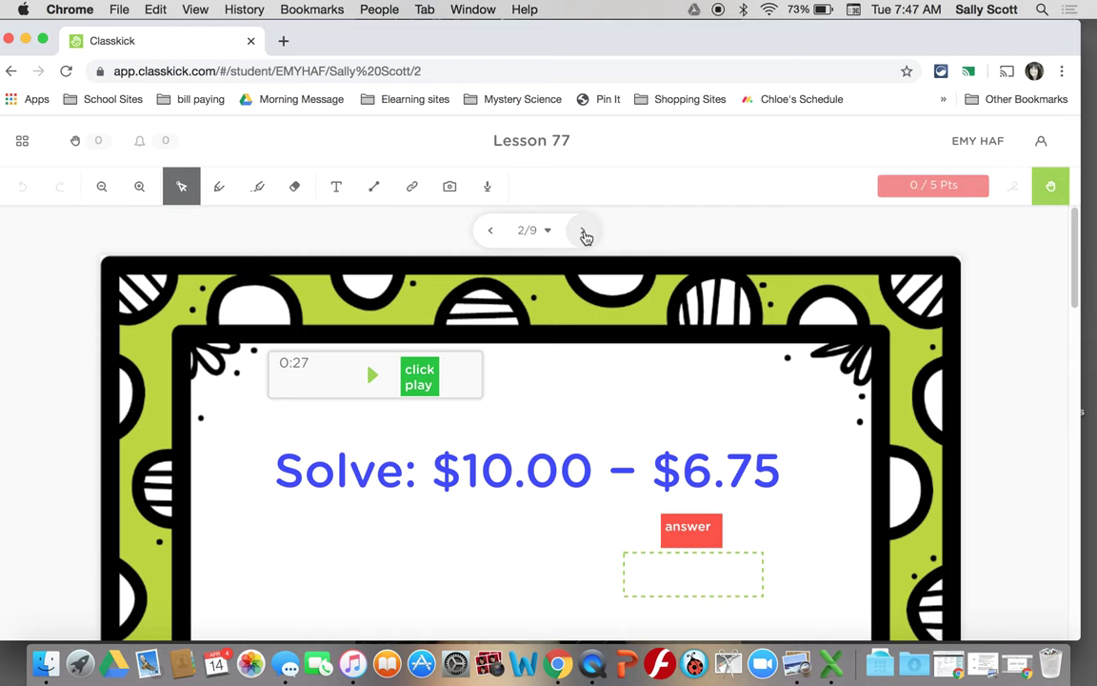
{"action": "left_click", "coordinate": [583, 232]}
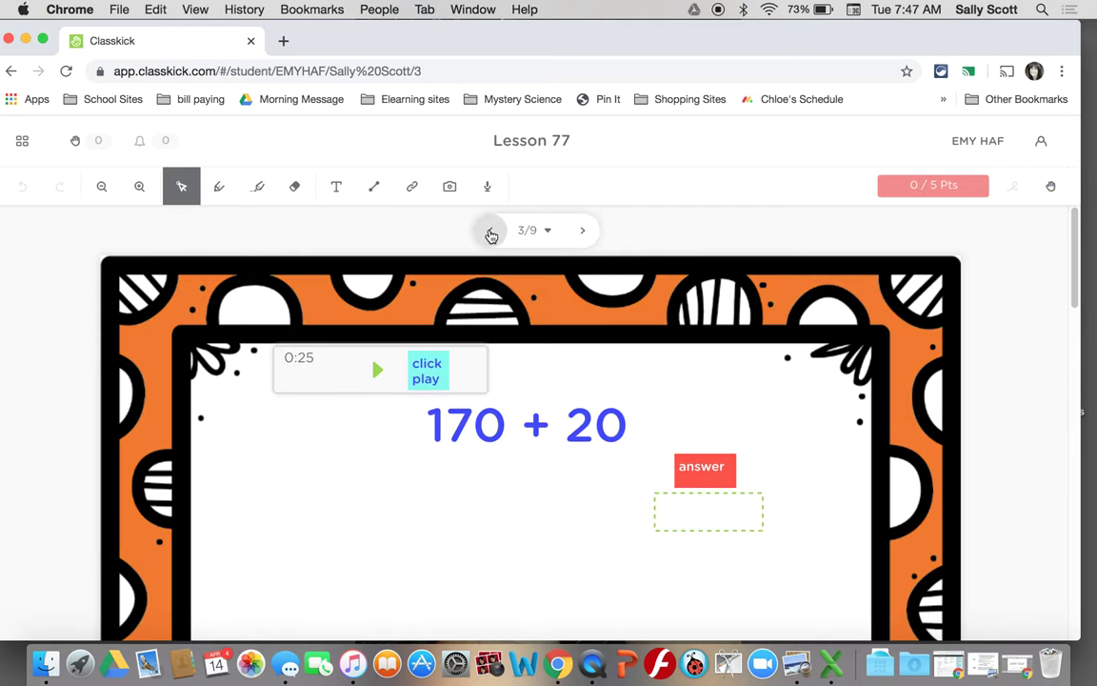
{"action": "left_click", "coordinate": [491, 234]}
{"action": "left_click", "coordinate": [492, 234]}
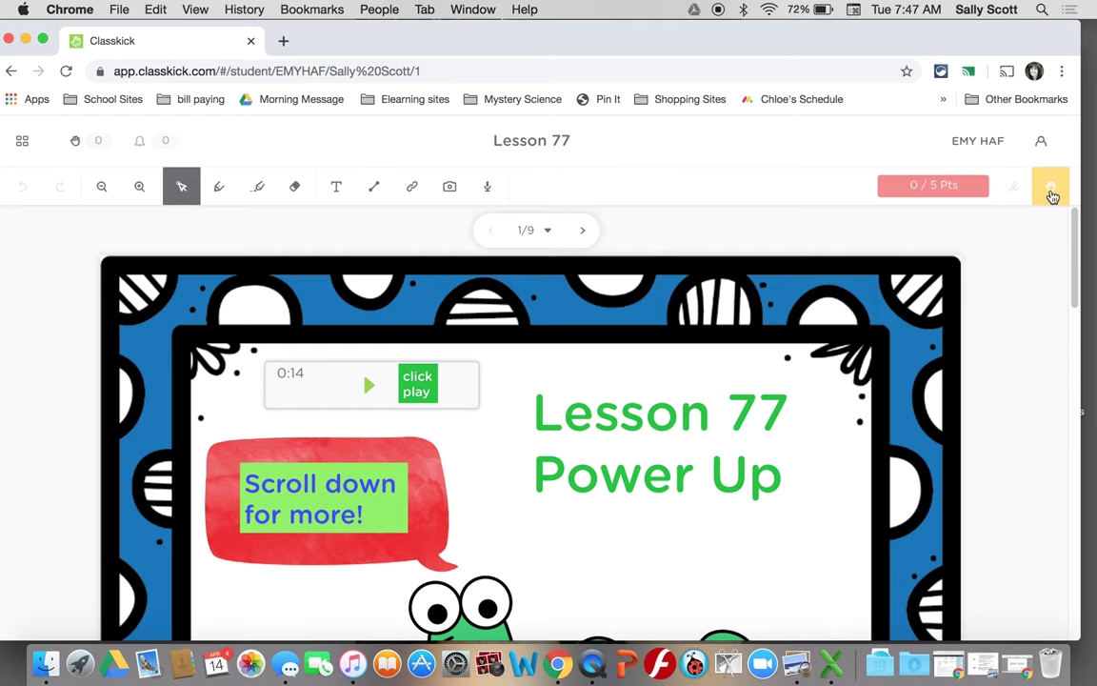
{"action": "left_click", "coordinate": [1051, 188]}
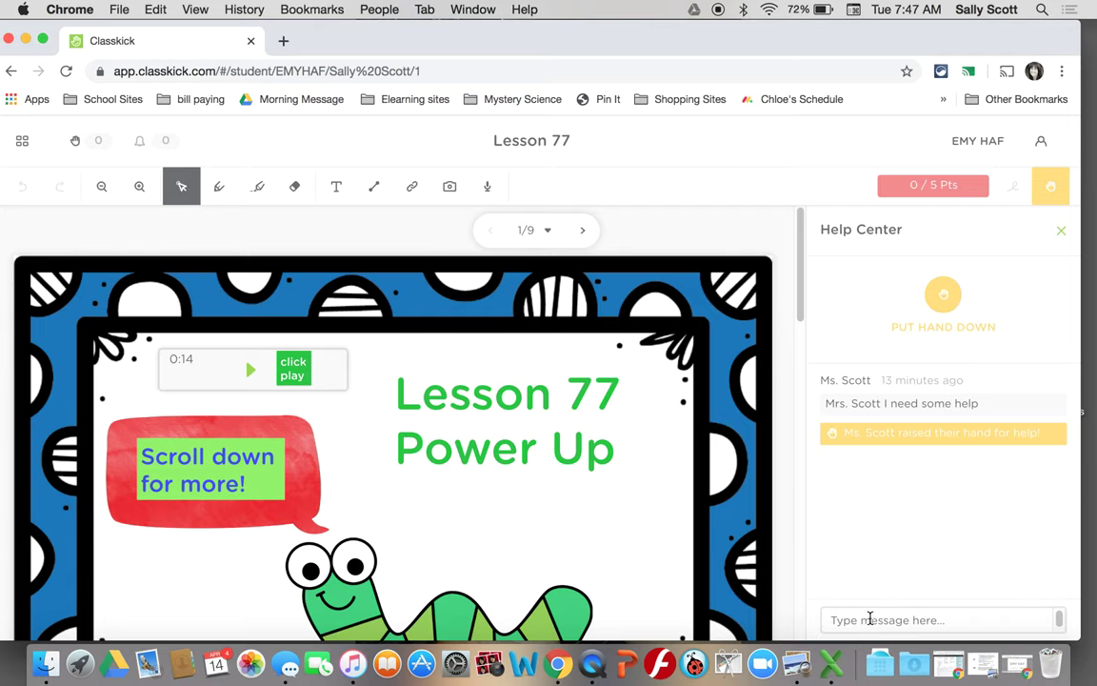
- Write a short help message to the teacher in the Help Center
{"action": "left_click", "coordinate": [870, 619]}
{"action": "type", "text": "T"}
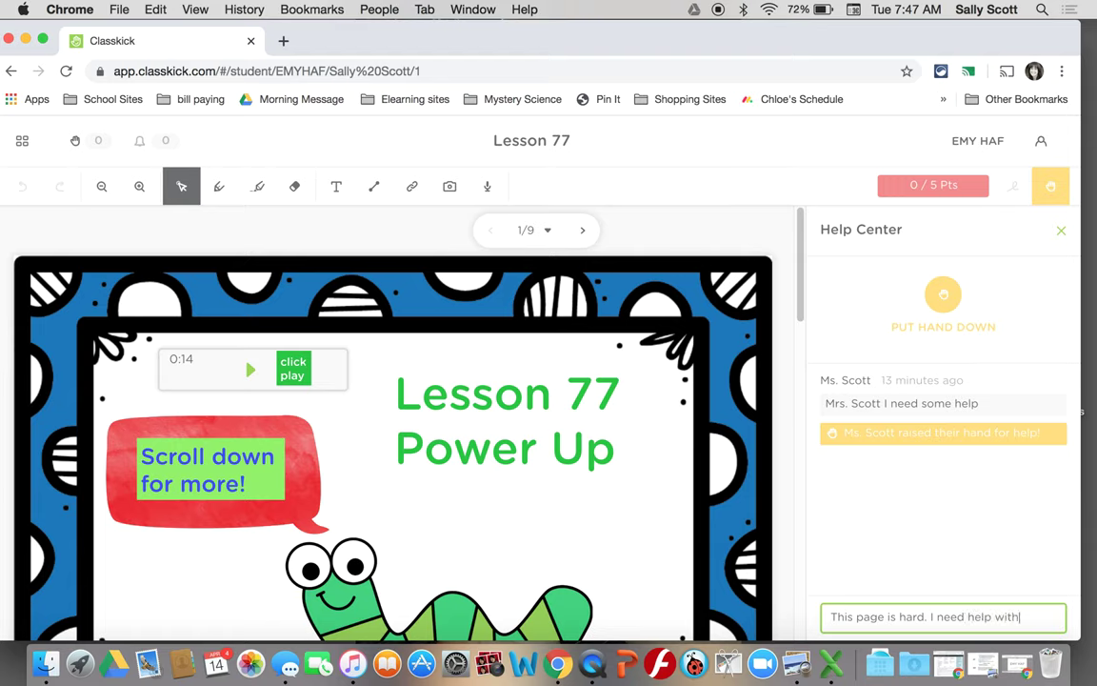
{"action": "type", "text": "ng."}
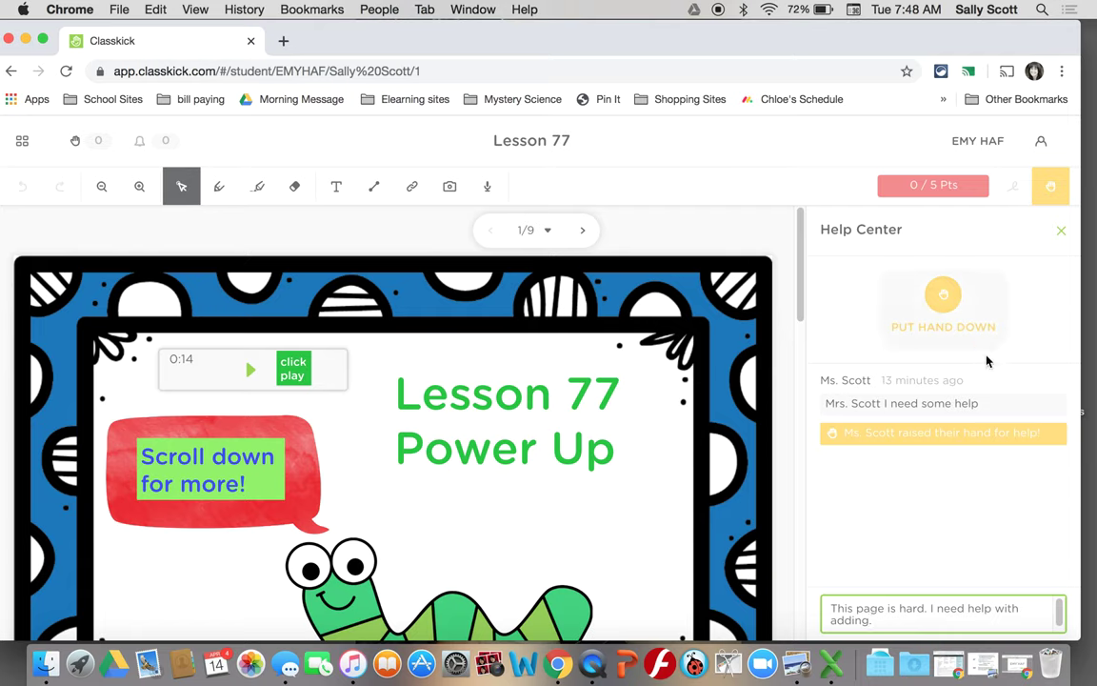
{"action": "left_click", "coordinate": [962, 489]}
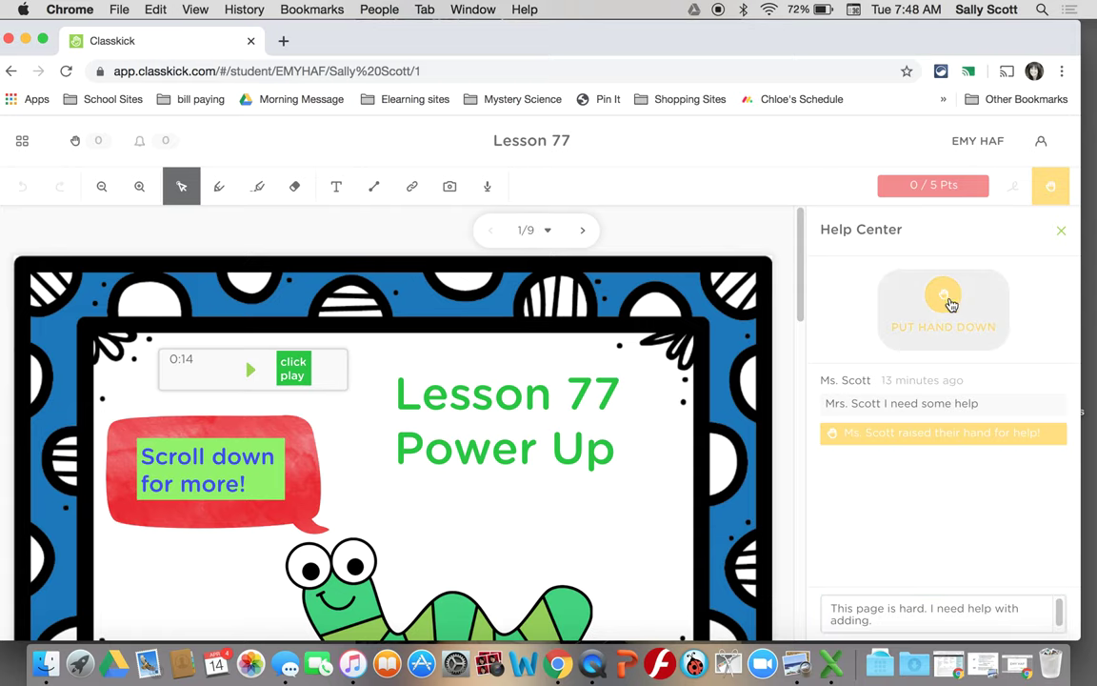
- Check which classmates need help, put the raised hand down, and close the Help Center
{"action": "left_click", "coordinate": [1049, 189]}
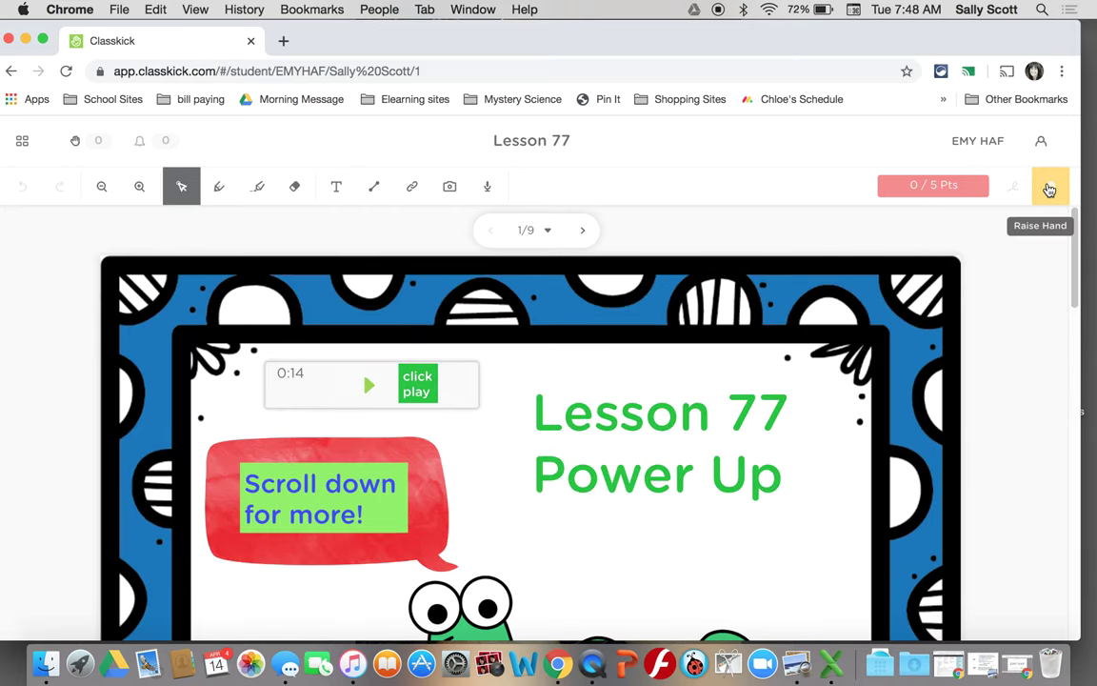
{"action": "left_click", "coordinate": [1048, 190]}
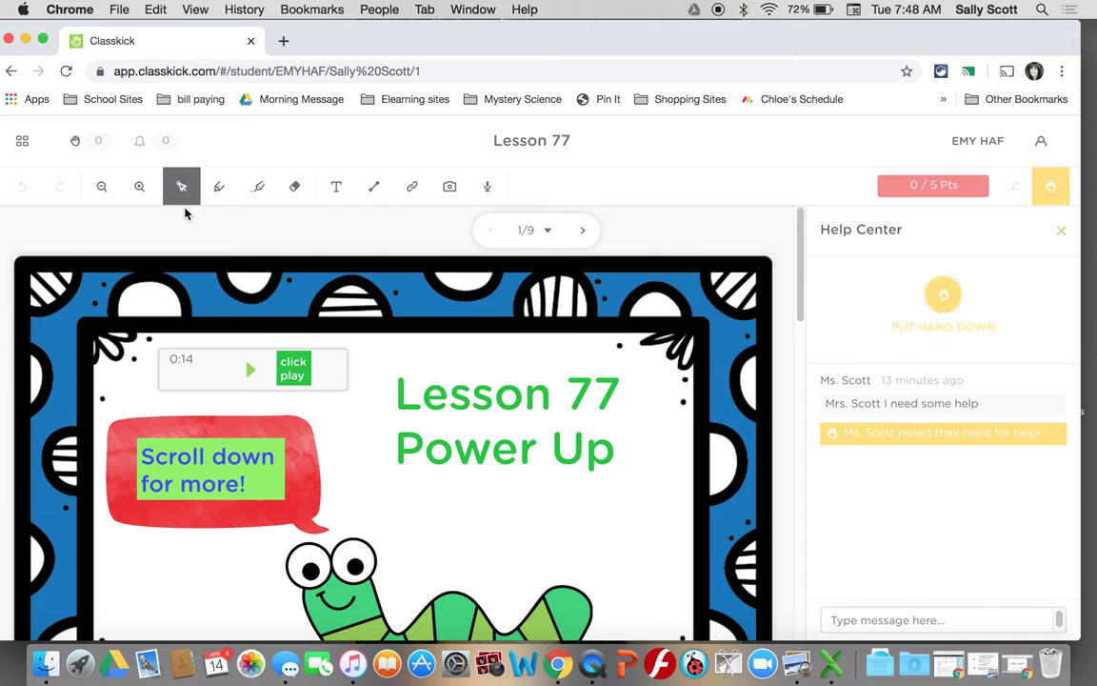
{"action": "left_click", "coordinate": [79, 141]}
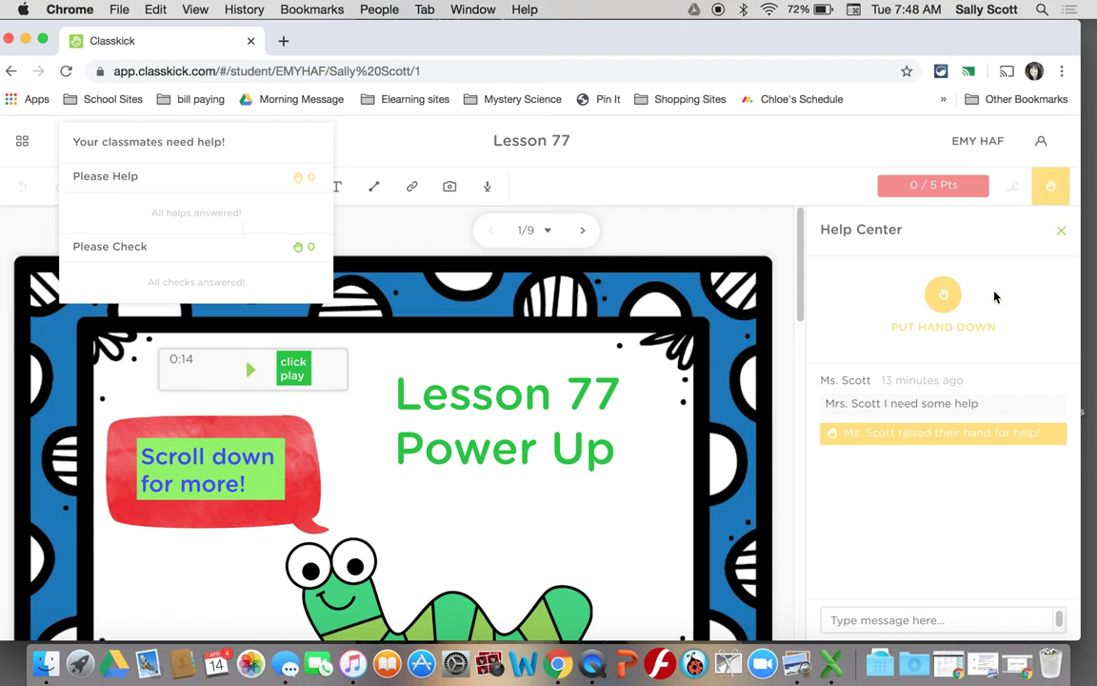
{"action": "left_click", "coordinate": [945, 303]}
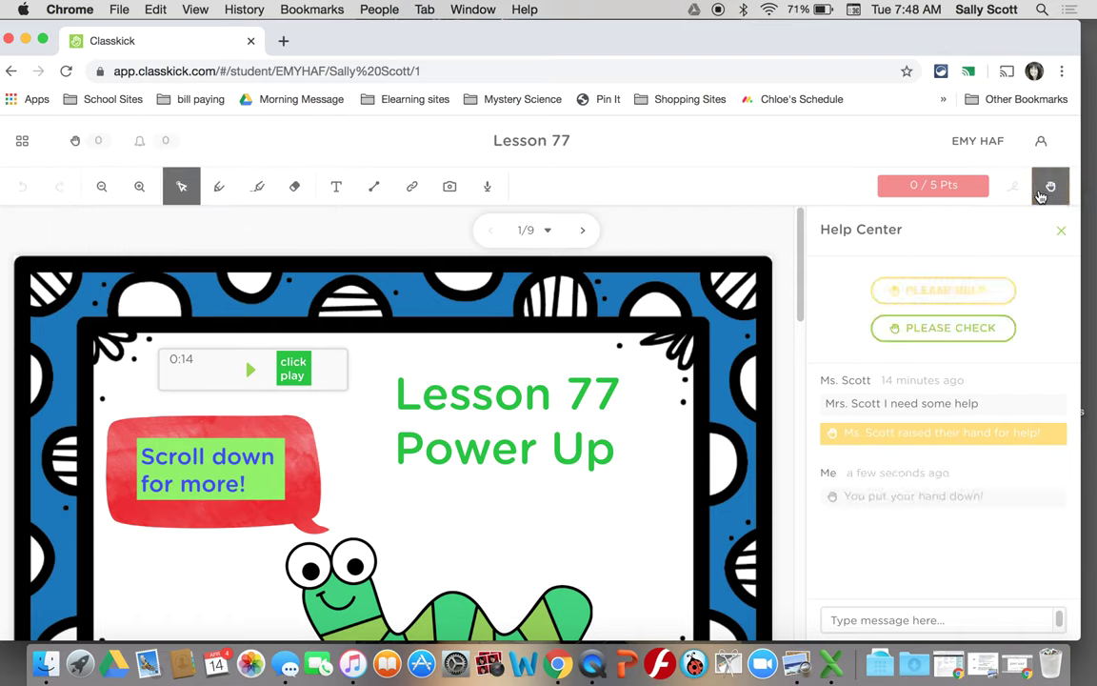
{"action": "left_click", "coordinate": [1063, 233]}
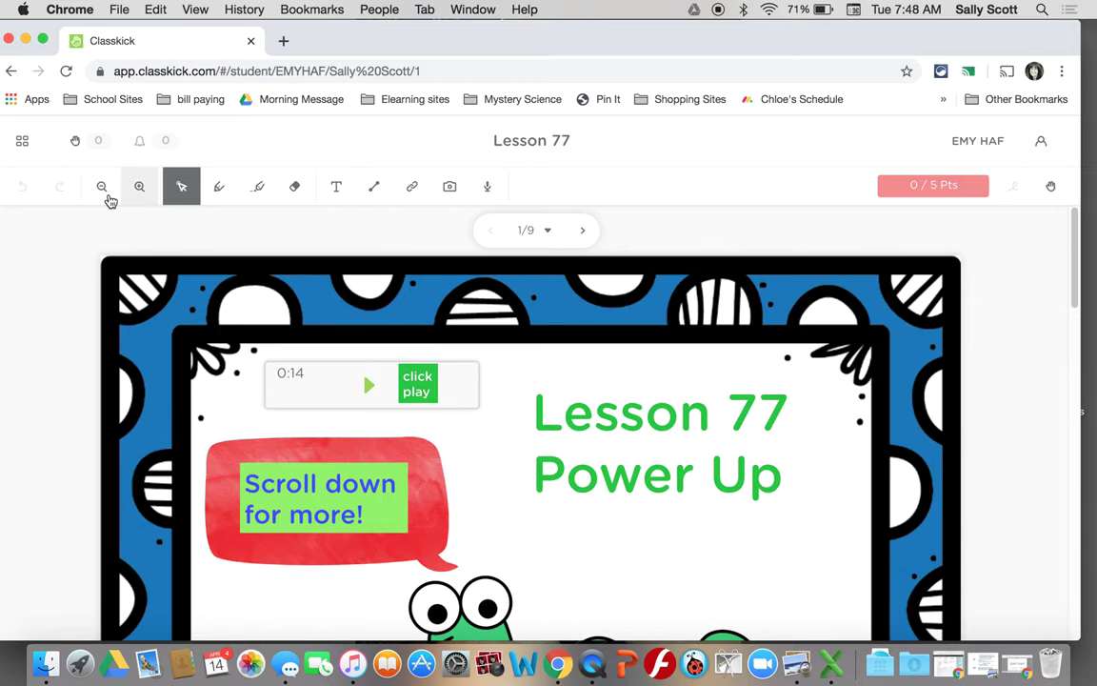
- Dismiss the teacher feedback notice, zoom the slide out and back in, and choose Pen Mode
{"action": "left_click", "coordinate": [141, 145]}
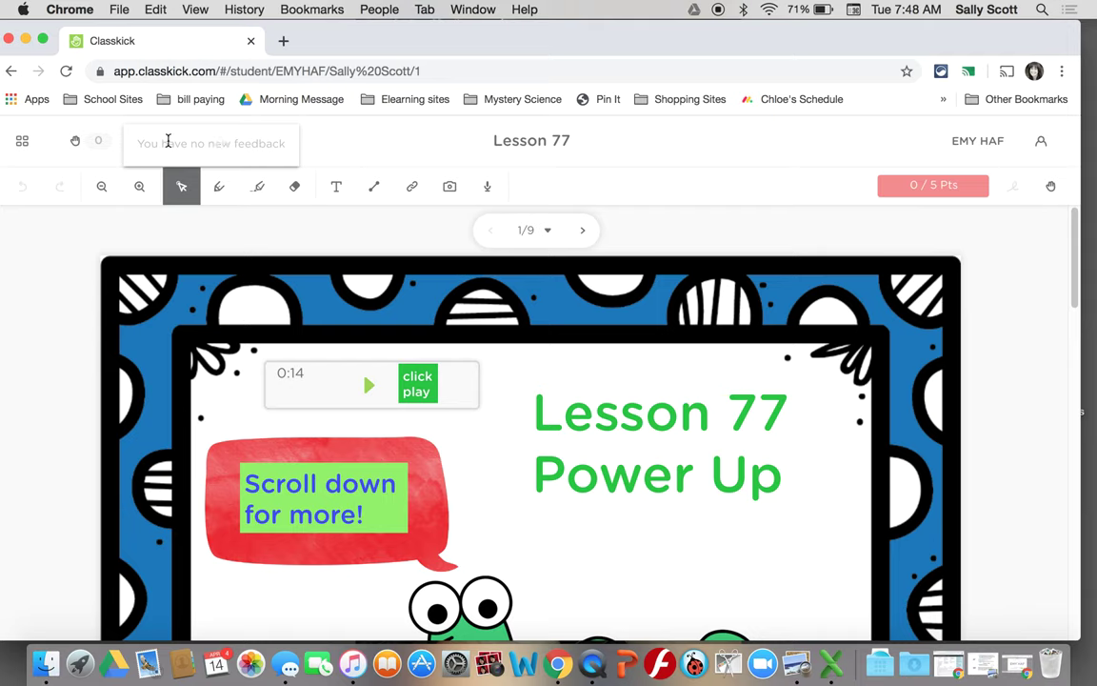
{"action": "left_click", "coordinate": [319, 144]}
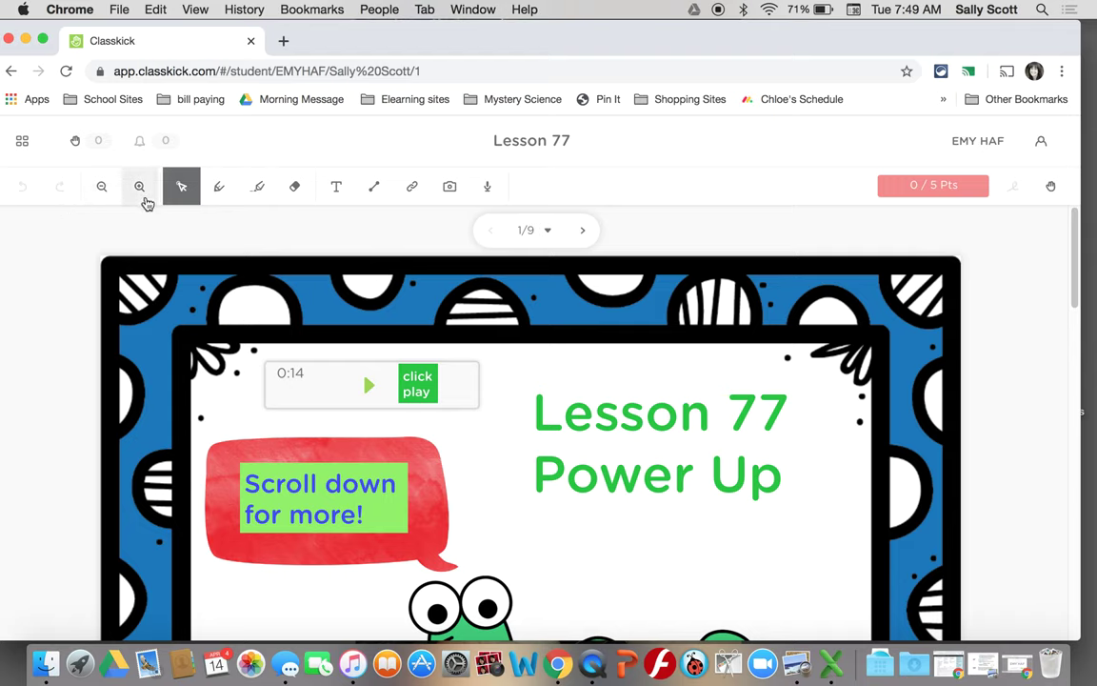
{"action": "left_click", "coordinate": [103, 198]}
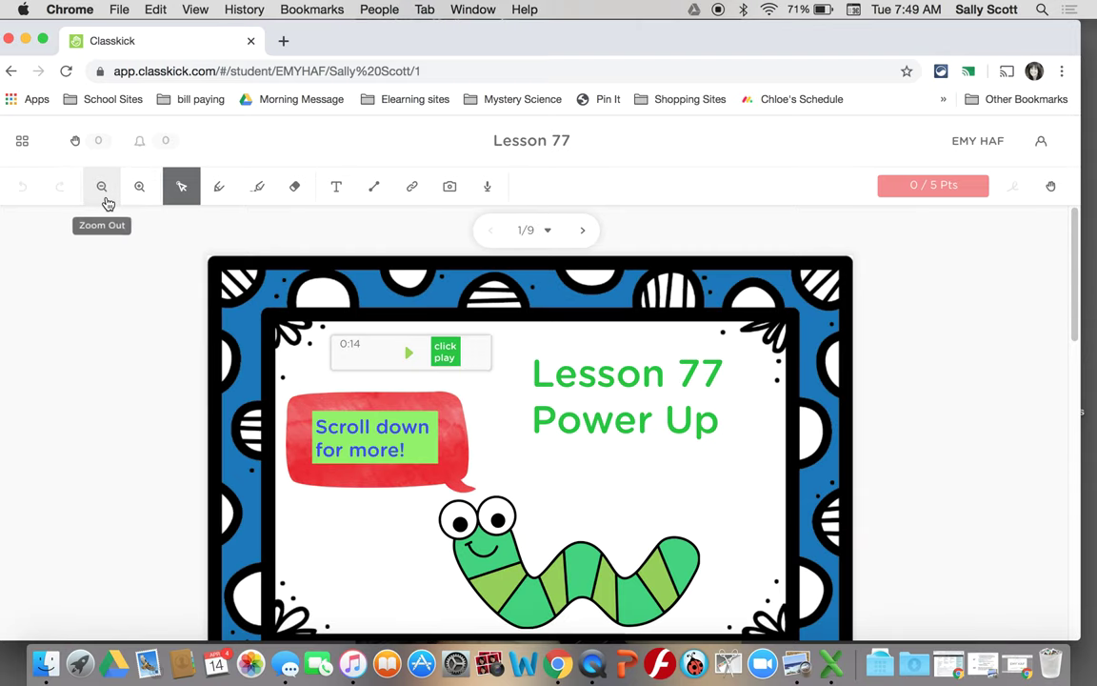
{"action": "left_click", "coordinate": [145, 200]}
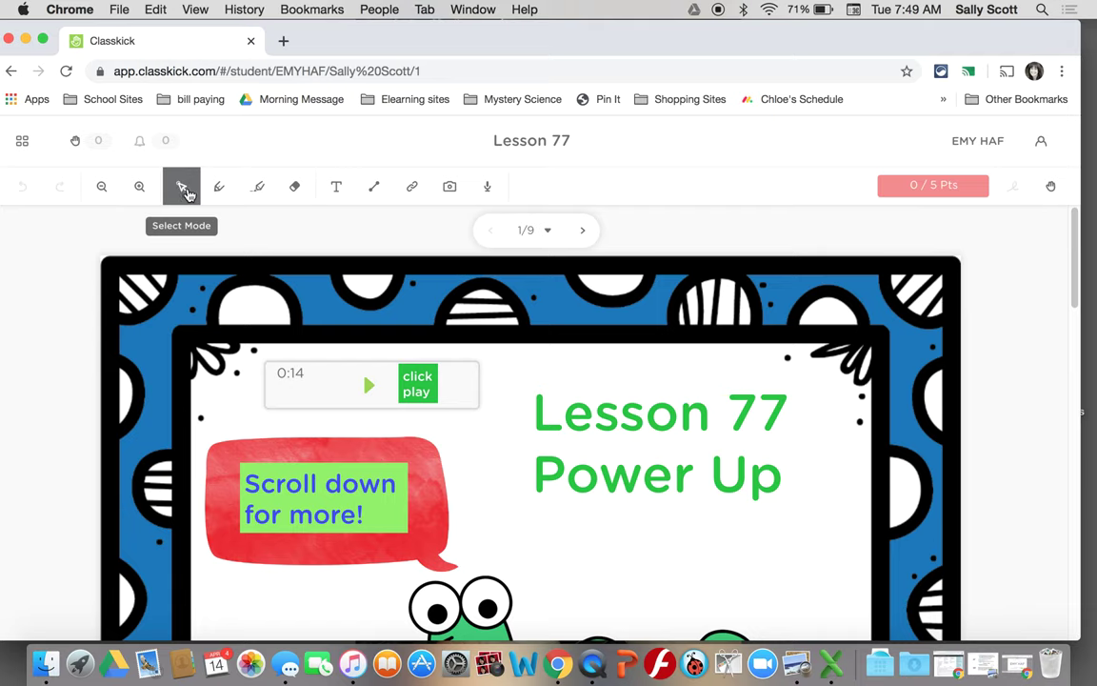
{"action": "left_click", "coordinate": [222, 191]}
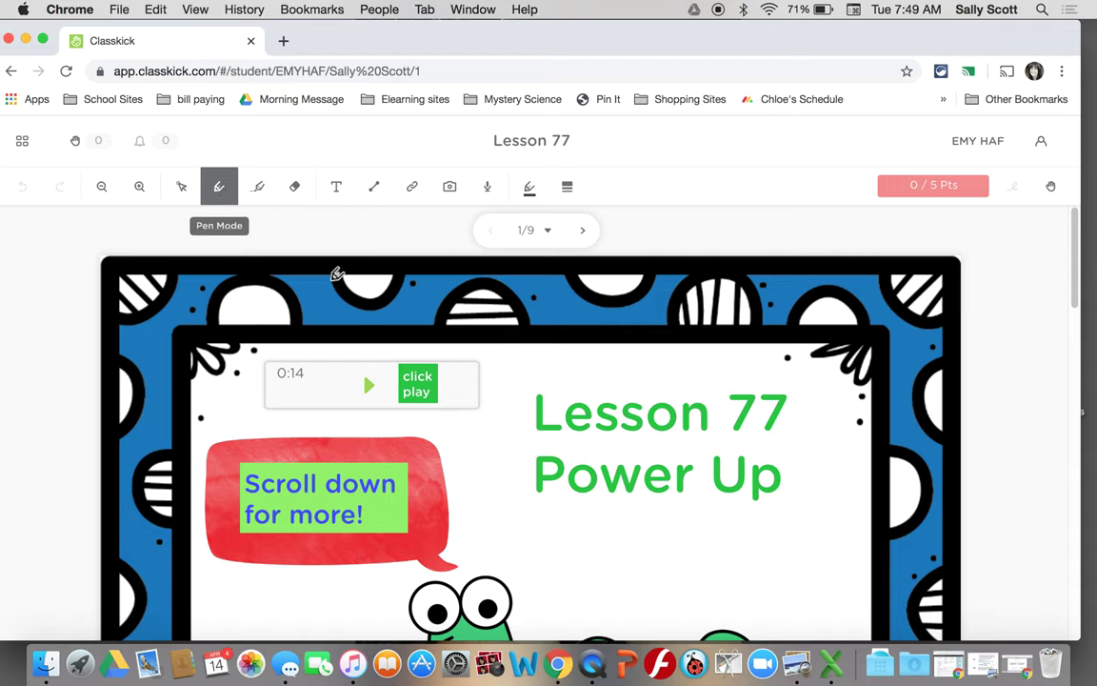
- Scribble a black line, then thin and thick light-blue freehand lines around Power Up
{"action": "mouse_move", "coordinate": [501, 537]}
{"action": "left_mouse_down"}
{"action": "mouse_move", "coordinate": [627, 541]}
{"action": "mouse_move", "coordinate": [529, 512]}
{"action": "mouse_move", "coordinate": [525, 469]}
{"action": "mouse_move", "coordinate": [590, 466]}
{"action": "mouse_move", "coordinate": [610, 485]}
{"action": "left_mouse_up"}
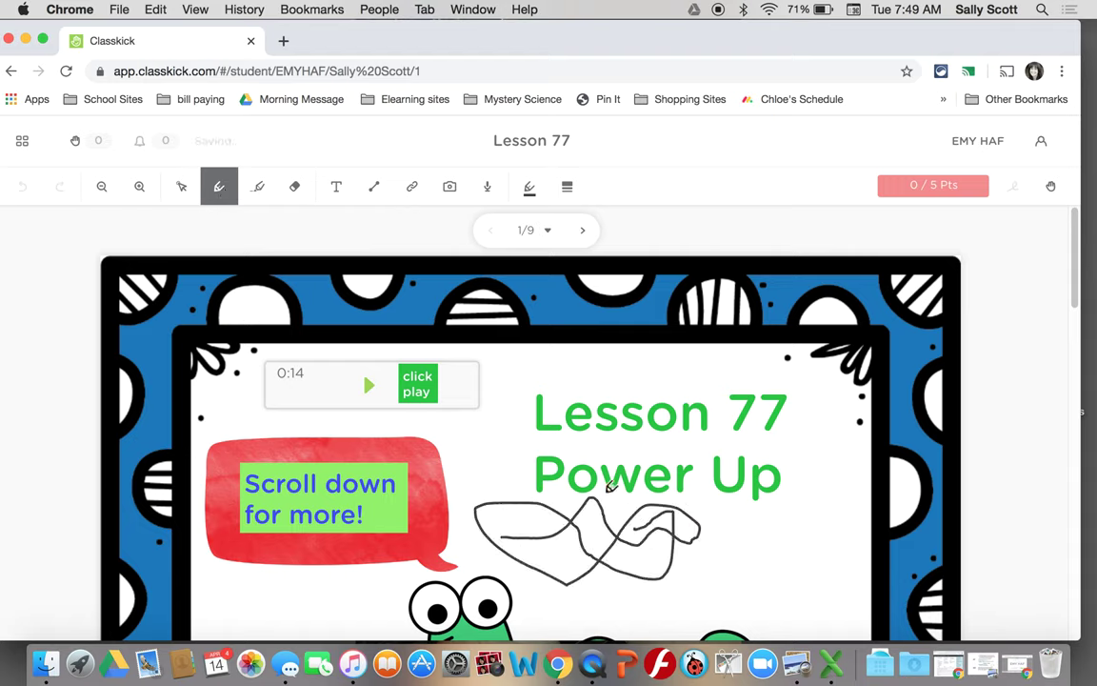
{"action": "left_click", "coordinate": [529, 188]}
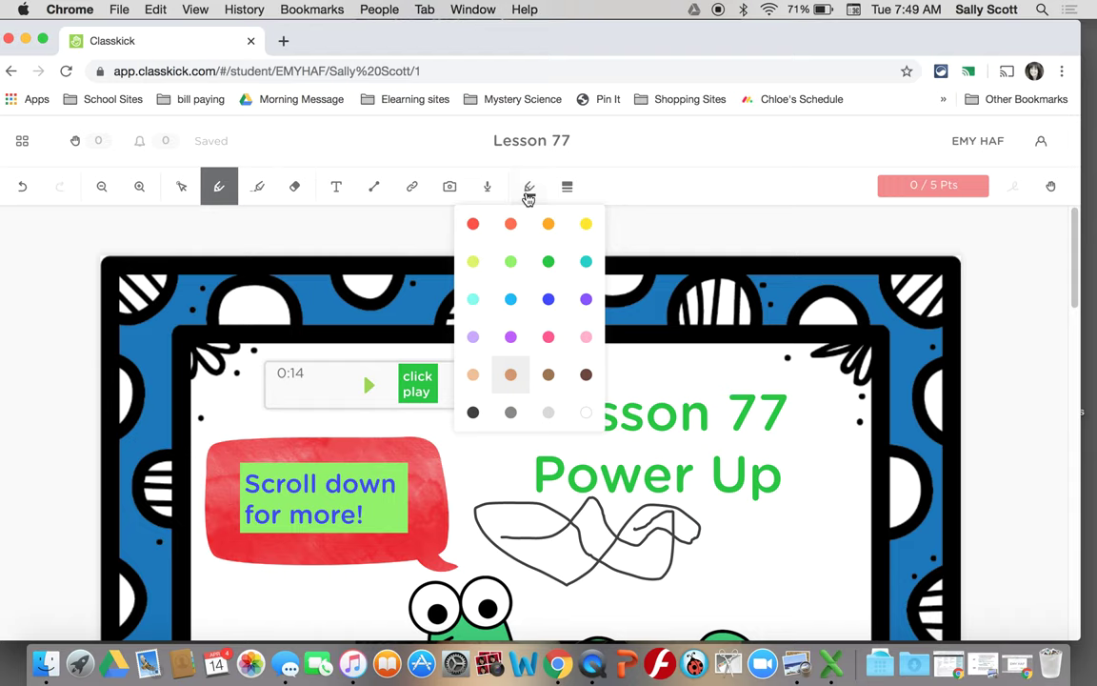
{"action": "left_click", "coordinate": [511, 299]}
{"action": "left_click_drag", "start_coordinate": [610, 589], "coordinate": [700, 537]}
{"action": "left_click_drag", "start_coordinate": [651, 608], "coordinate": [576, 500]}
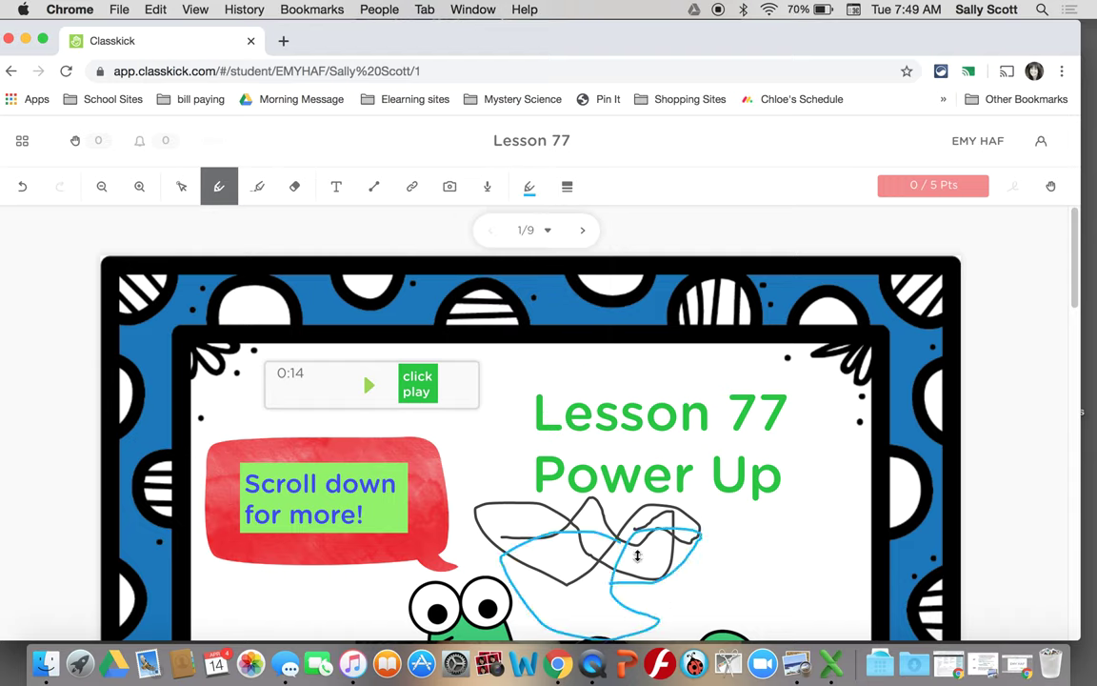
{"action": "left_click", "coordinate": [568, 195]}
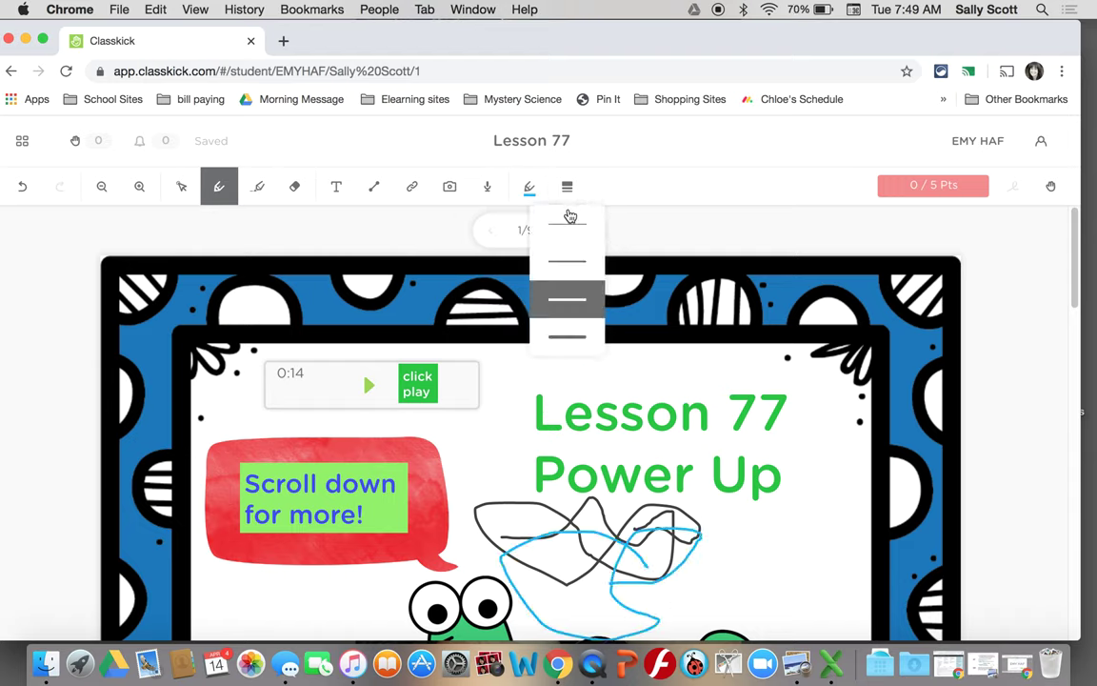
{"action": "left_click", "coordinate": [569, 257]}
{"action": "left_click", "coordinate": [569, 186]}
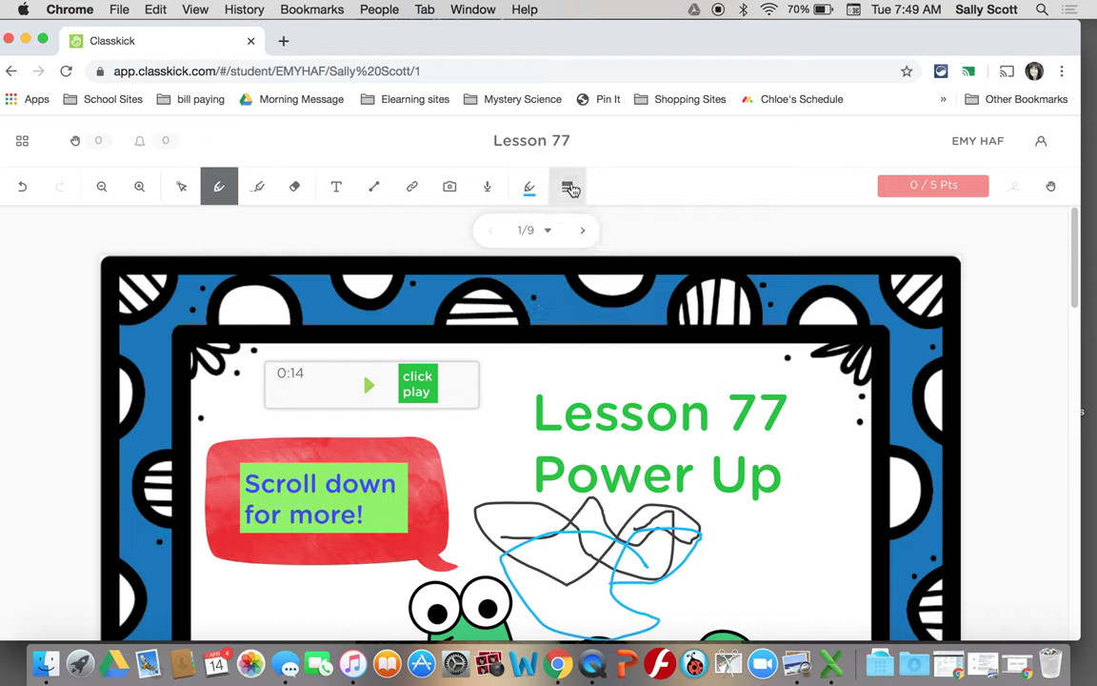
{"action": "left_click", "coordinate": [576, 335]}
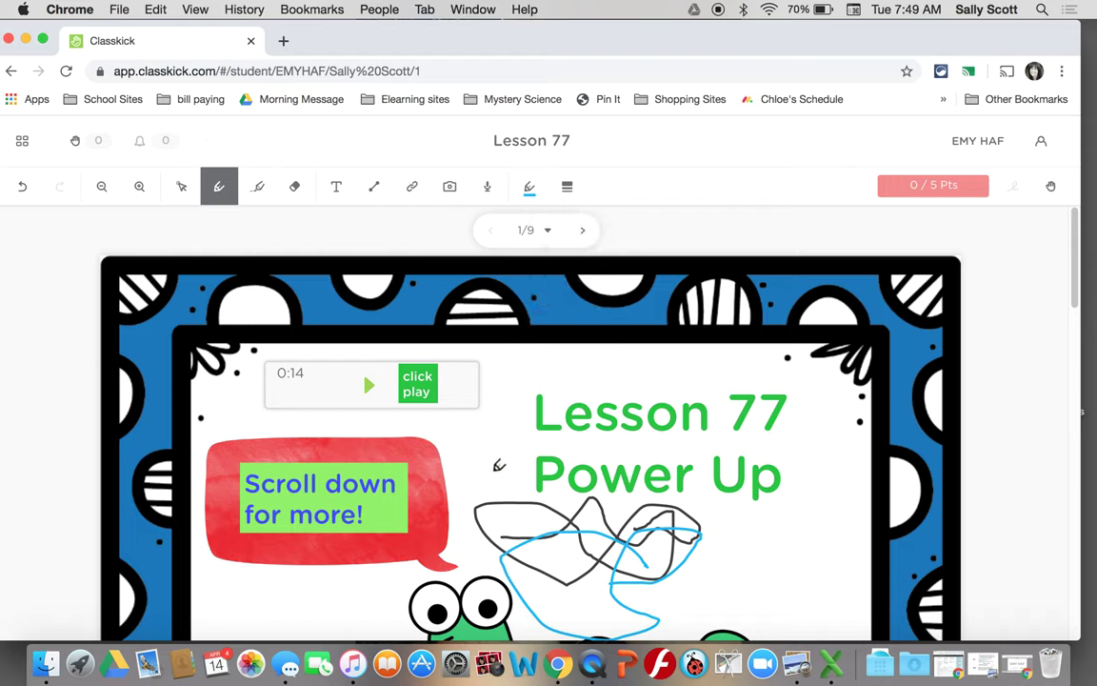
{"action": "mouse_move", "coordinate": [495, 471]}
{"action": "left_mouse_down"}
{"action": "mouse_move", "coordinate": [657, 457]}
{"action": "mouse_move", "coordinate": [748, 521]}
{"action": "mouse_move", "coordinate": [745, 534]}
{"action": "left_mouse_up"}
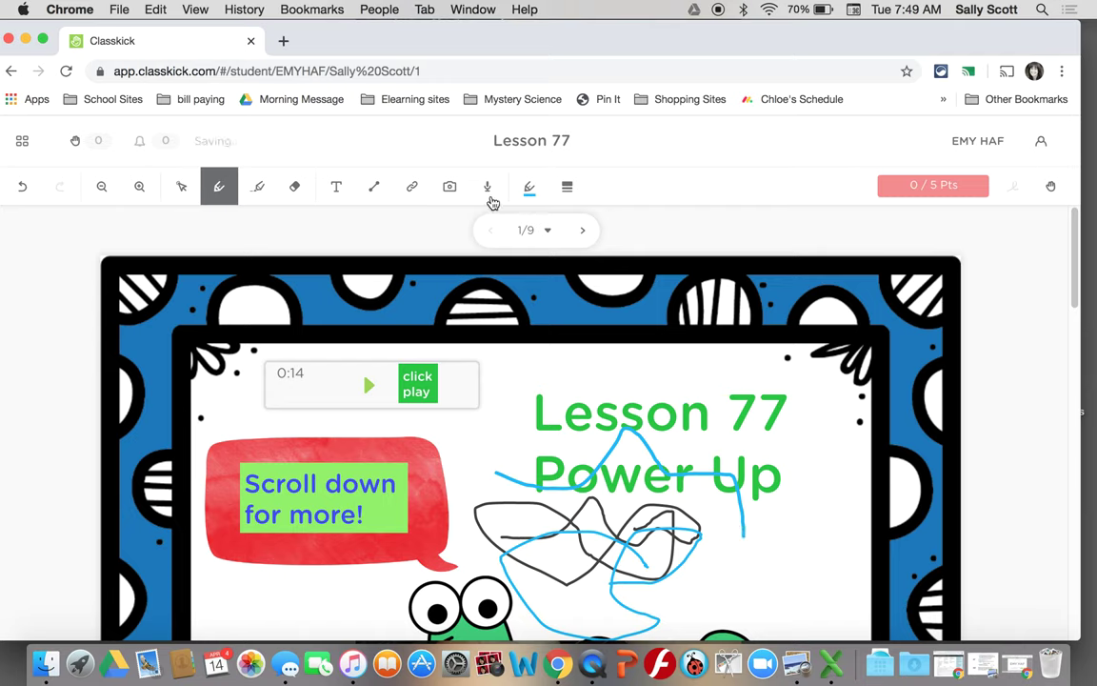
- Highlight the 'Lesson 77' title in yellow with the highlighter
{"action": "left_click", "coordinate": [258, 187]}
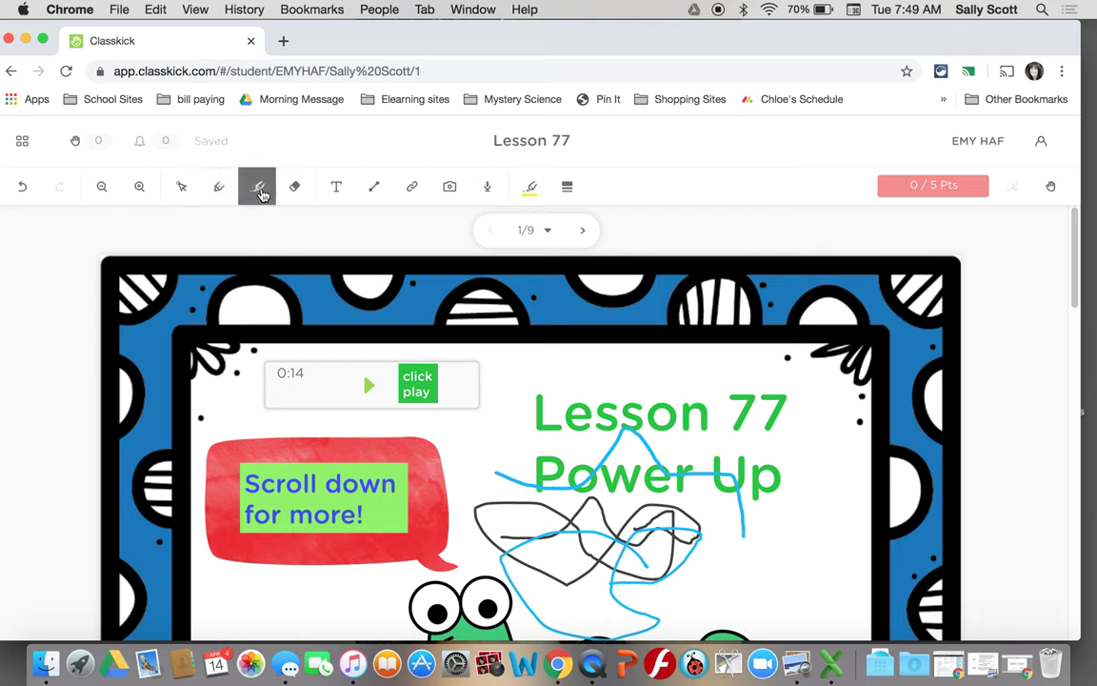
{"action": "left_click", "coordinate": [530, 190]}
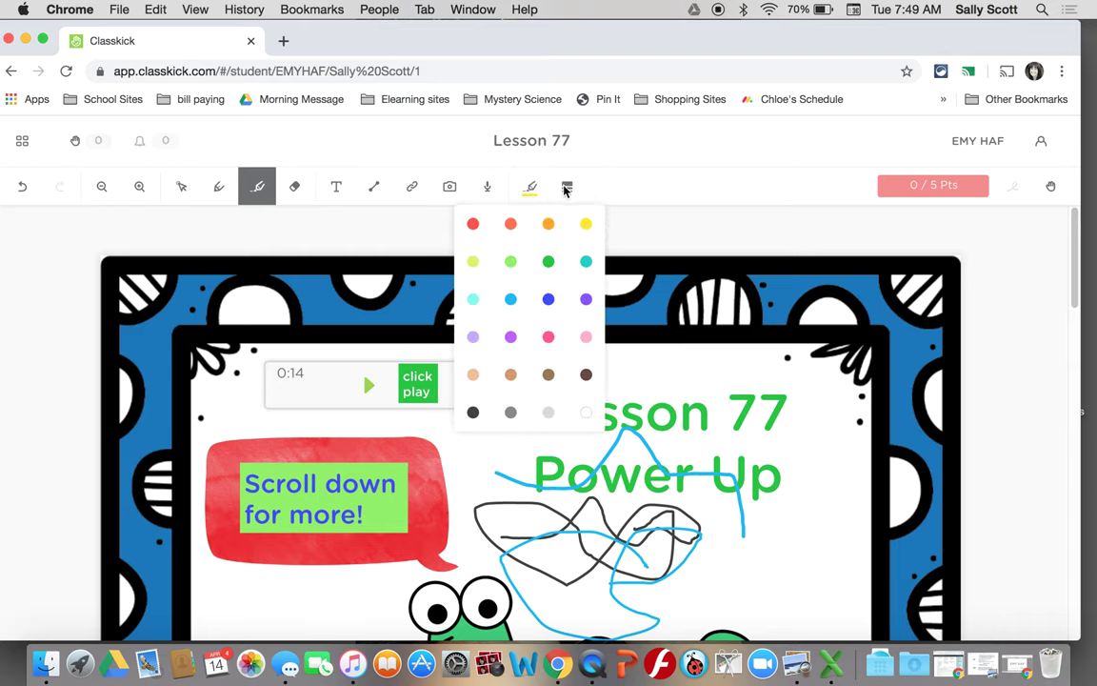
{"action": "left_click", "coordinate": [566, 187]}
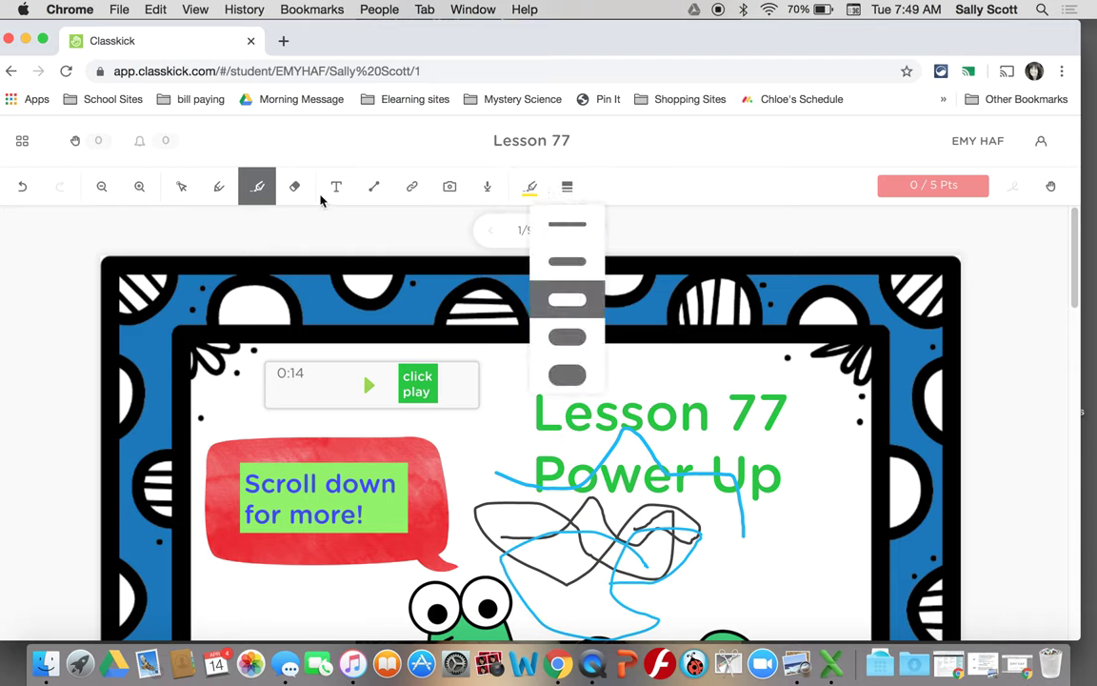
{"action": "left_click", "coordinate": [259, 186]}
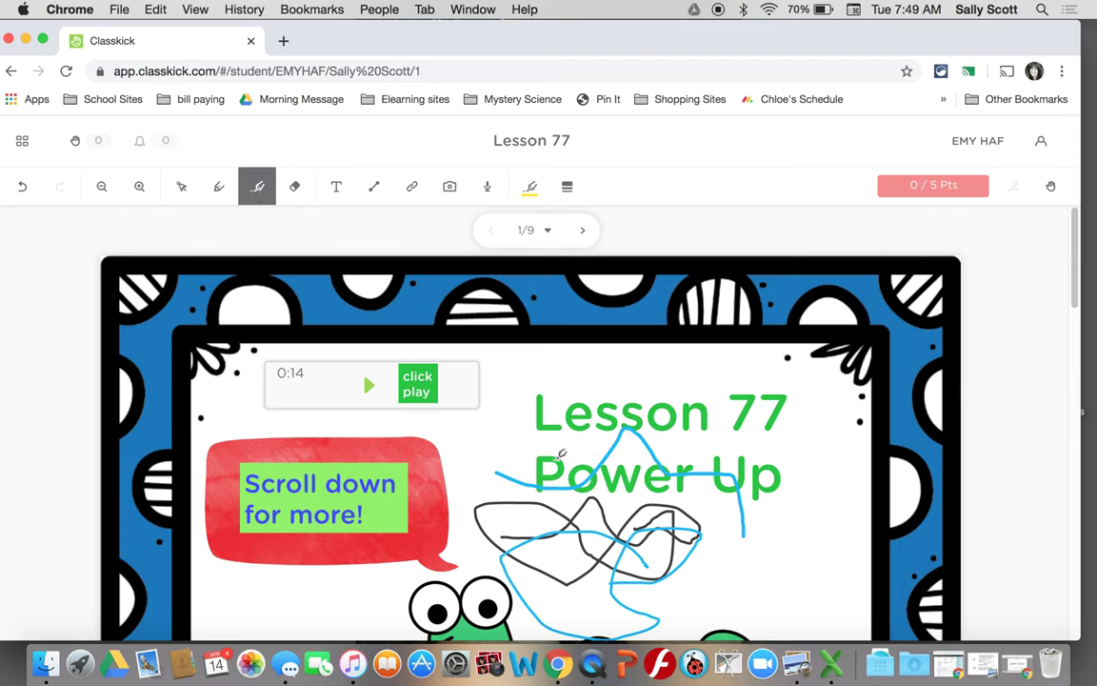
{"action": "left_click_drag", "start_coordinate": [497, 412], "coordinate": [790, 420]}
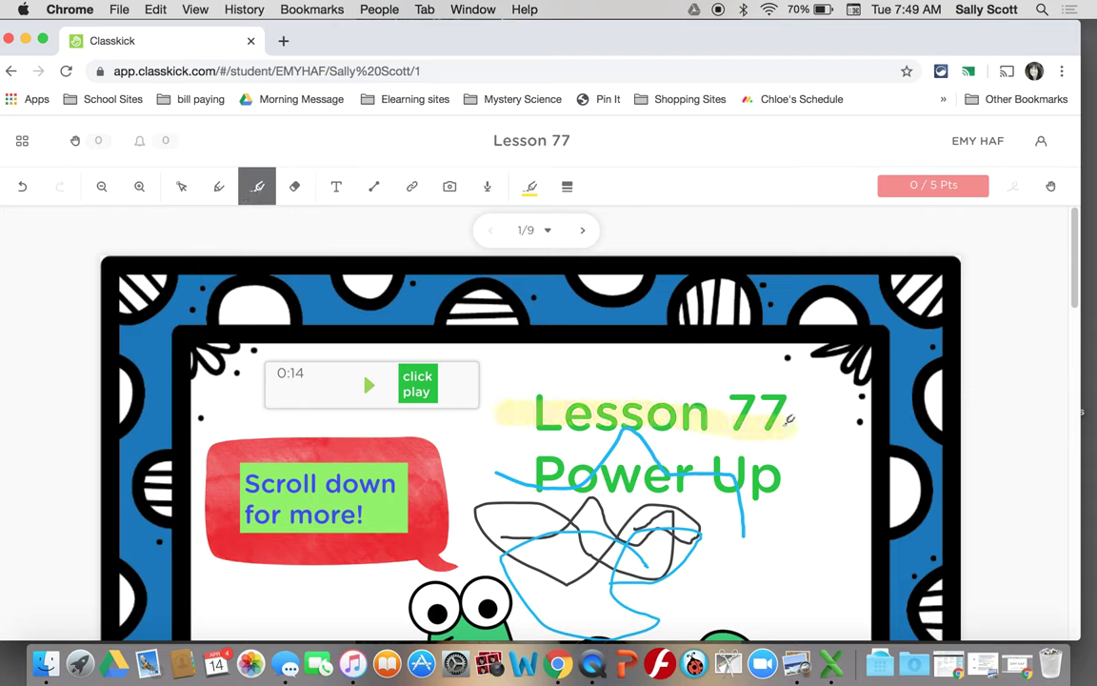
- Erase the yellow highlight and the blue line, then clear all remaining pen marks
{"action": "left_click", "coordinate": [296, 188]}
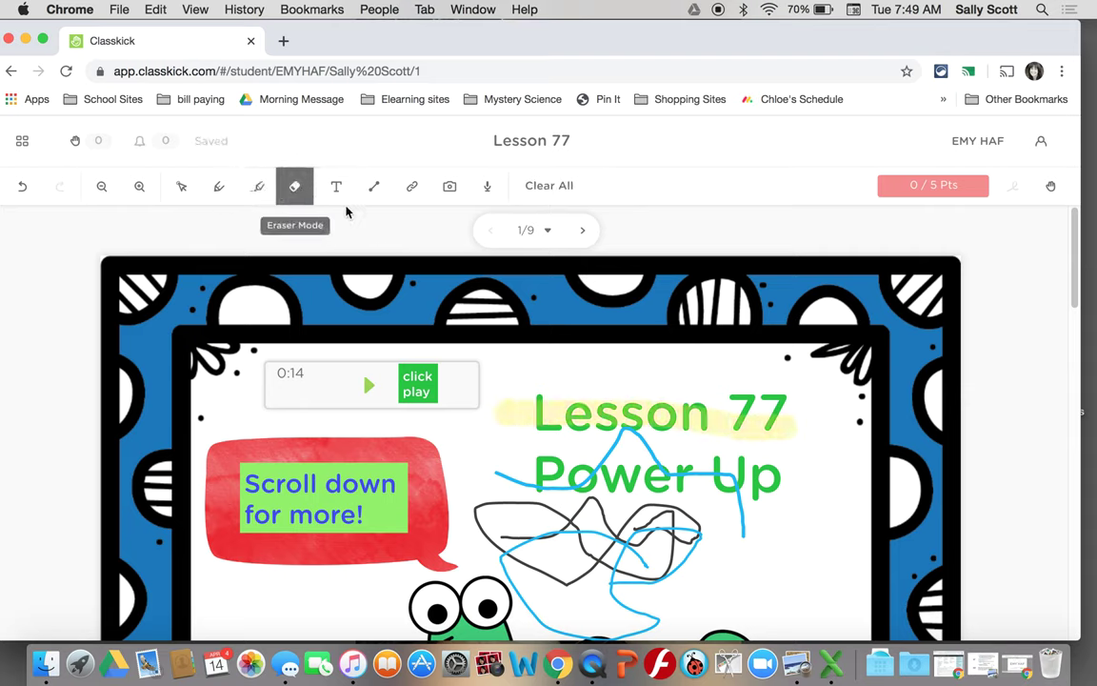
{"action": "left_click", "coordinate": [519, 406]}
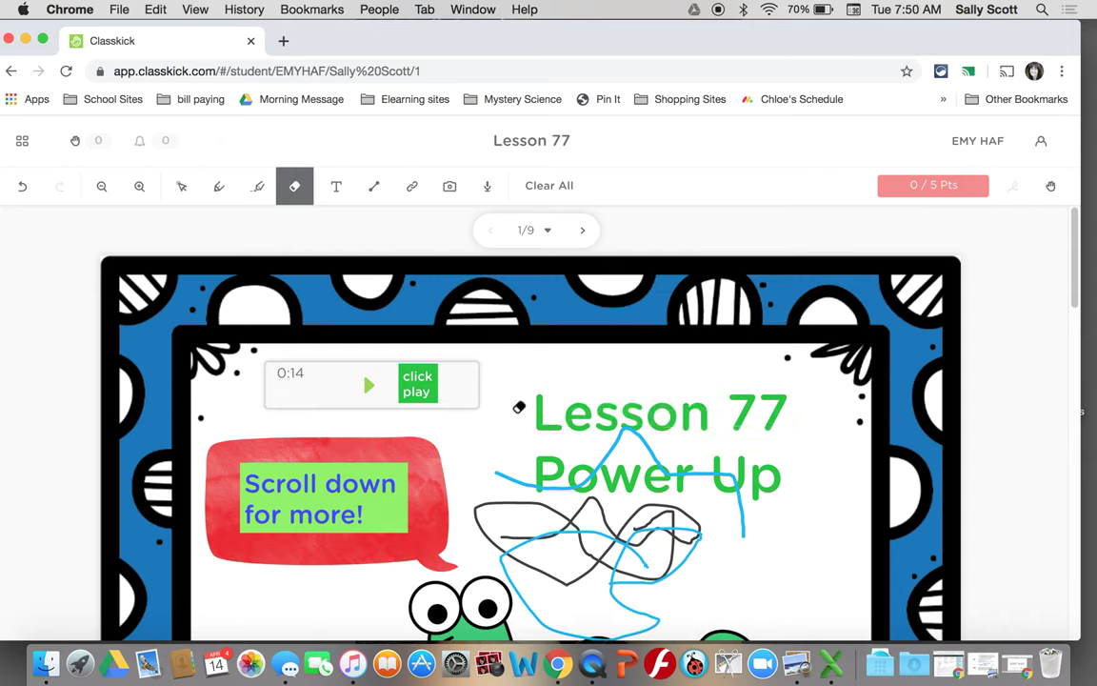
{"action": "left_click", "coordinate": [510, 474]}
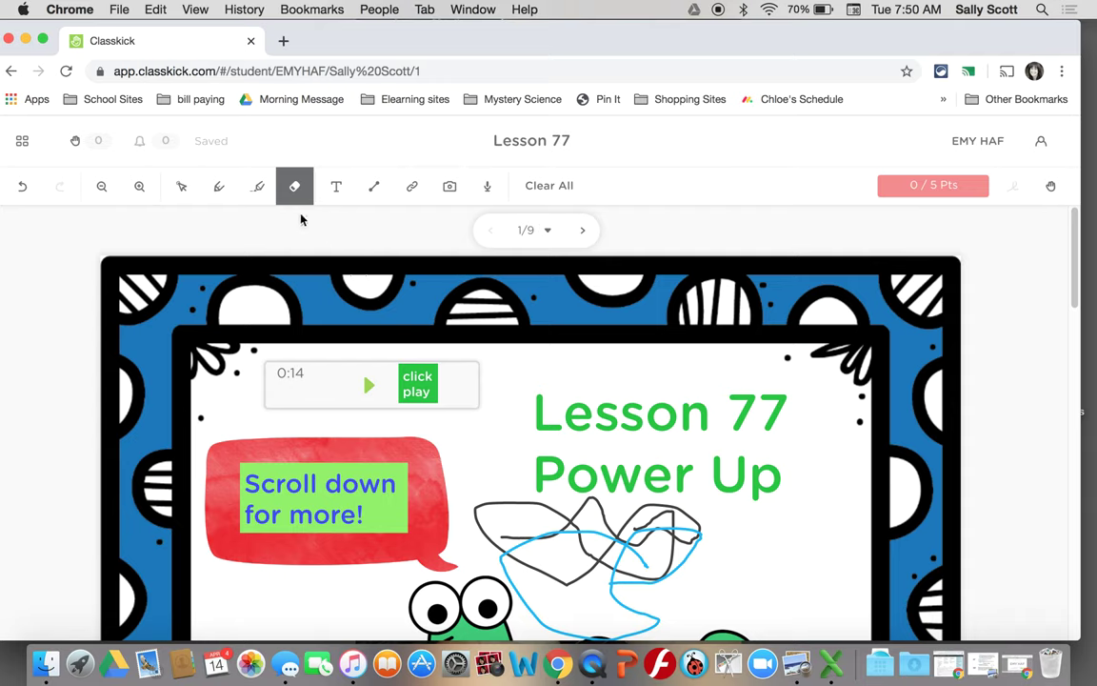
{"action": "left_click", "coordinate": [183, 189]}
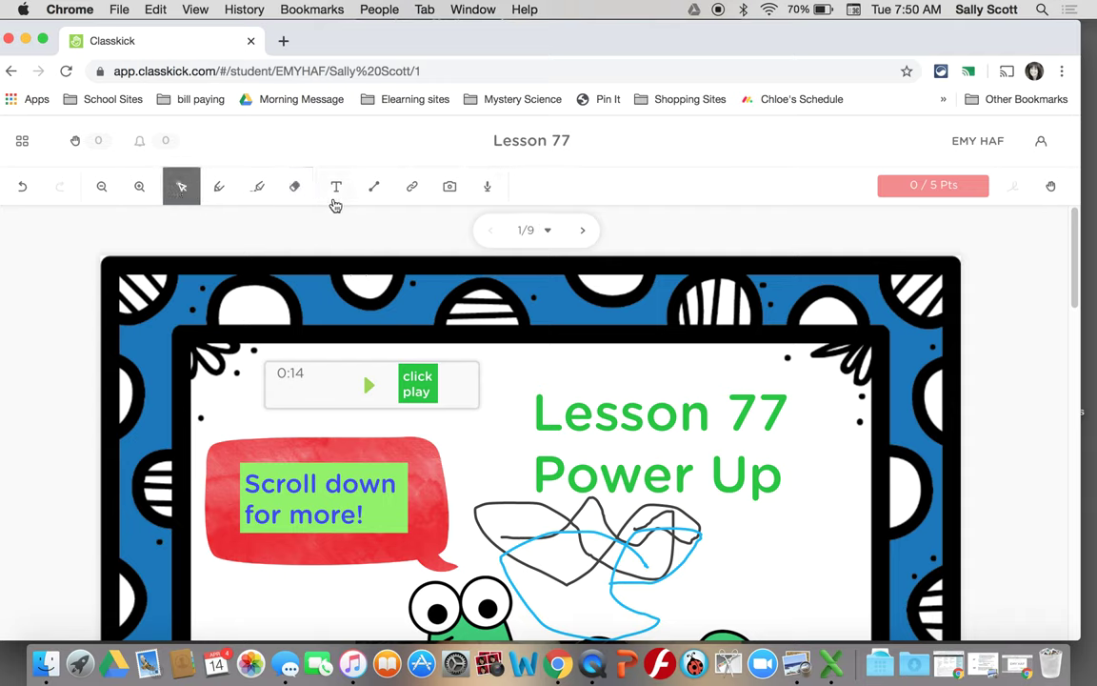
{"action": "left_click", "coordinate": [295, 187]}
{"action": "left_click", "coordinate": [534, 188]}
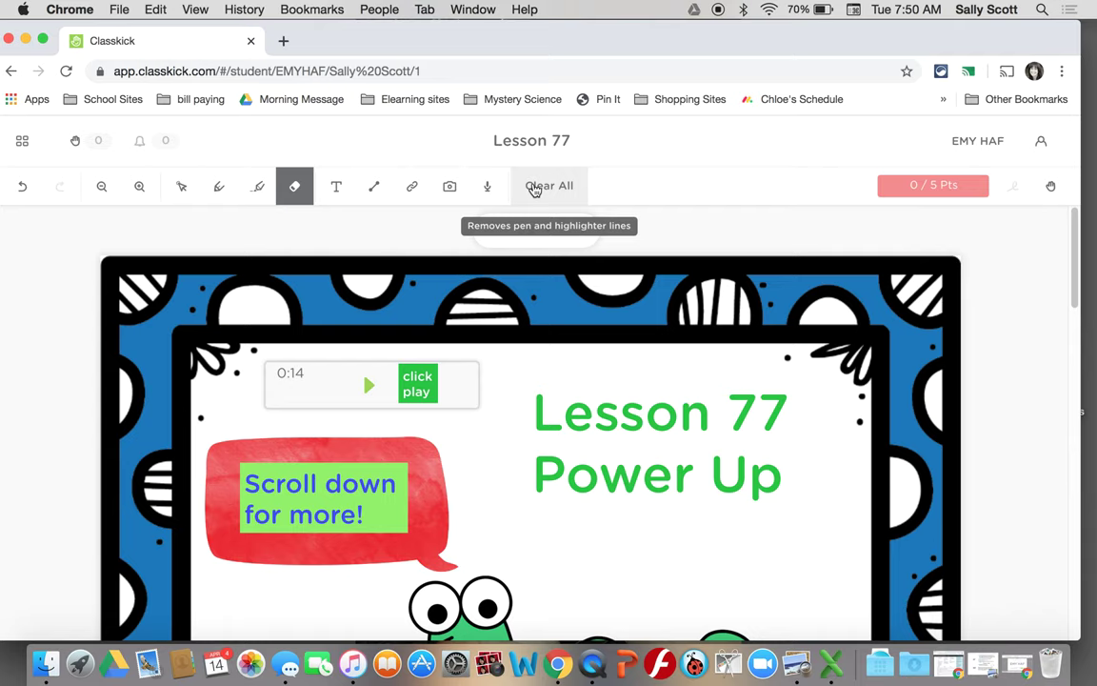
- Add a text box reading 'The dog is green.' below Power Up
{"action": "left_click", "coordinate": [336, 191]}
{"action": "left_click_drag", "start_coordinate": [530, 535], "coordinate": [772, 565]}
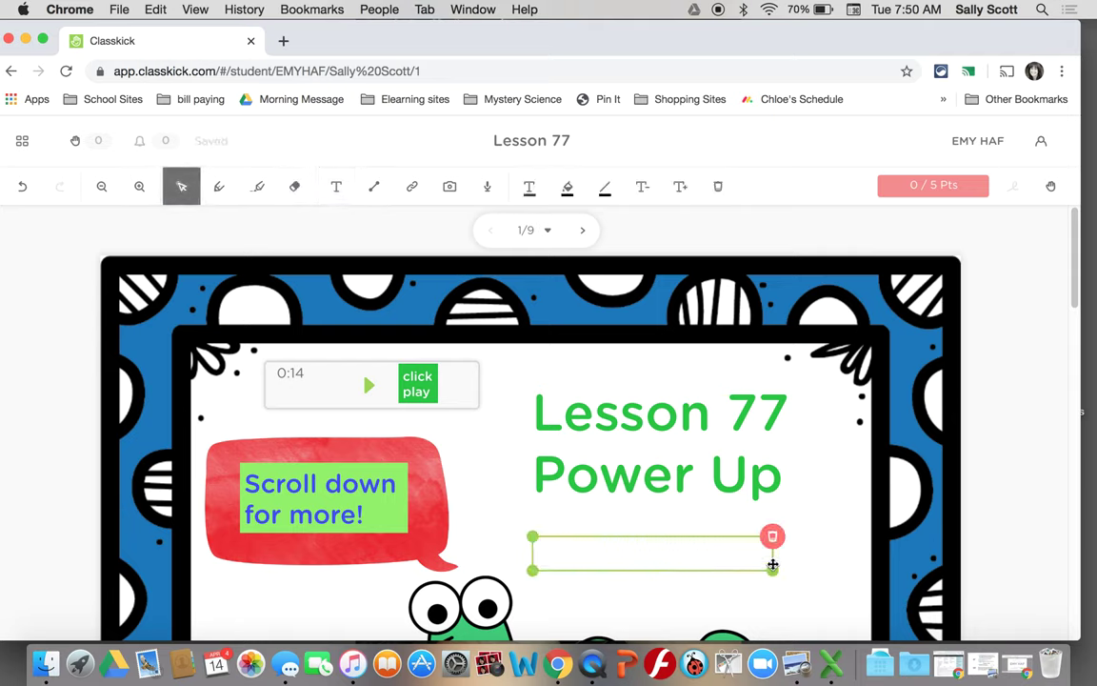
{"action": "type", "text": "The dog is"}
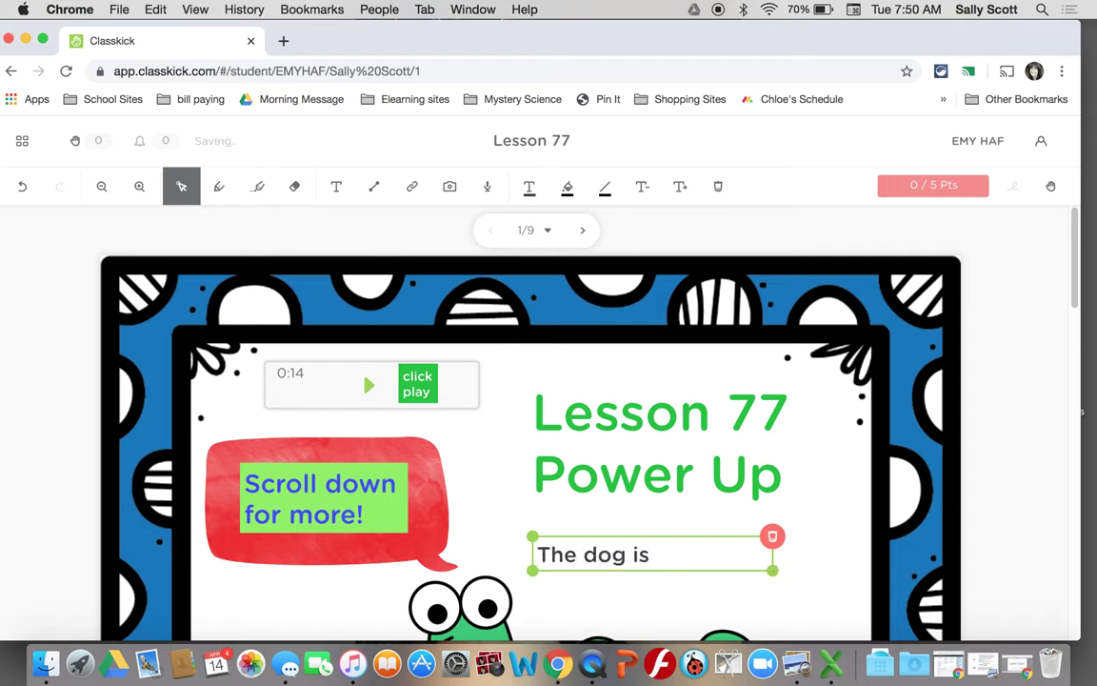
{"action": "type", "text": " green."}
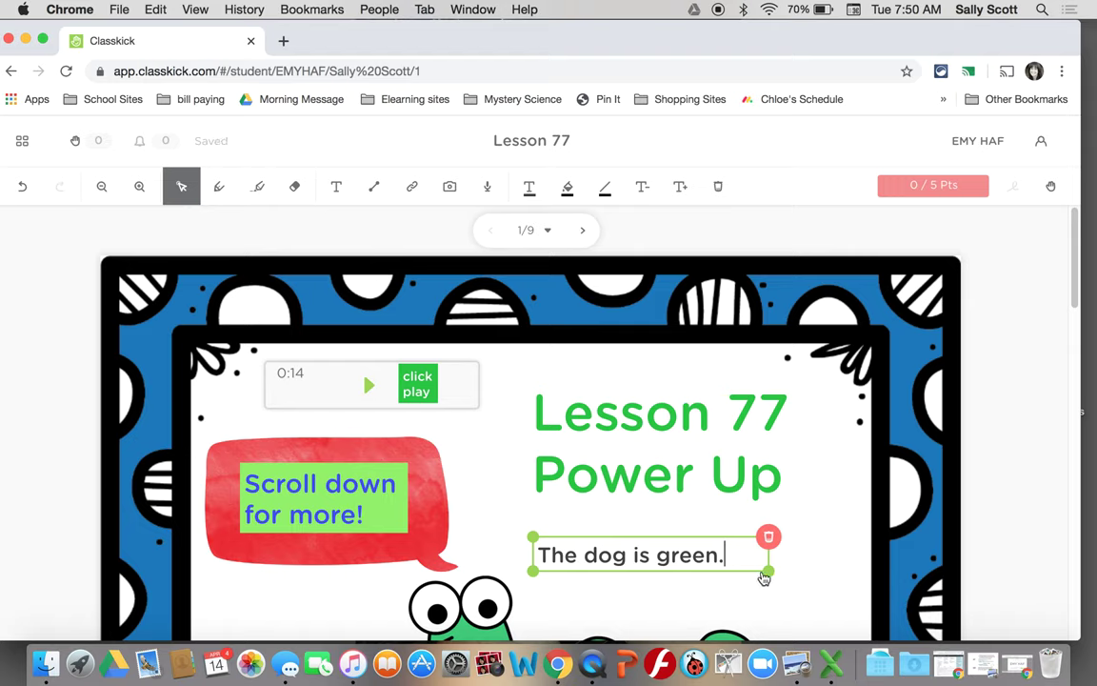
{"action": "left_click_drag", "start_coordinate": [764, 578], "coordinate": [737, 578]}
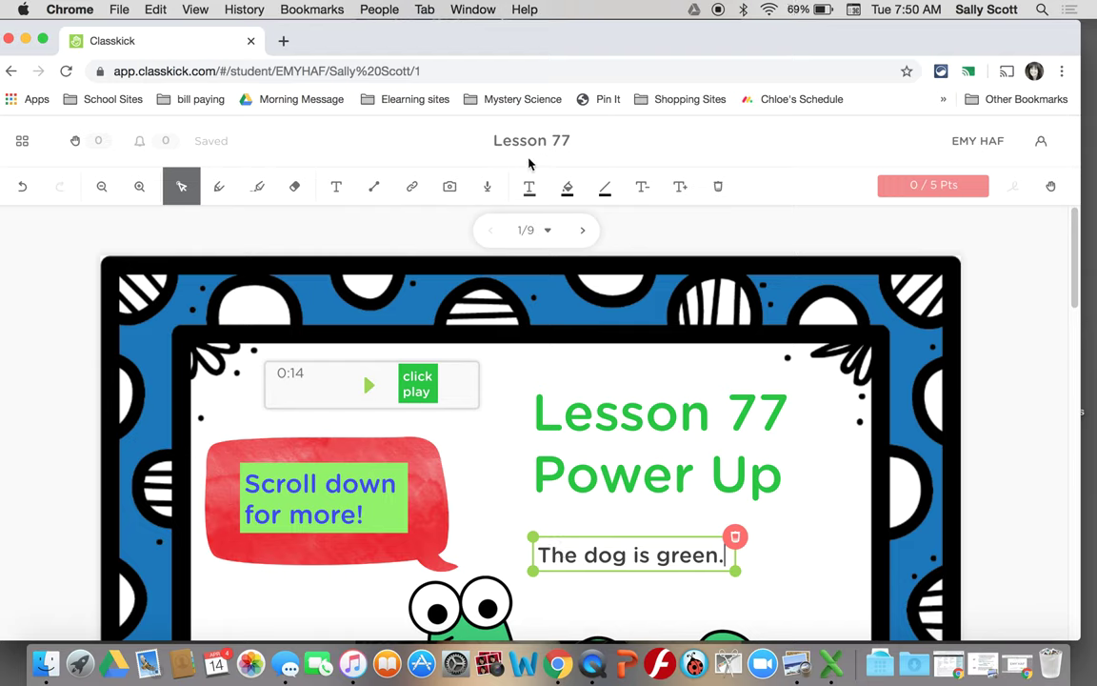
- Colour the sentence light green on a light-blue background, then delete the text box
{"action": "left_click", "coordinate": [531, 188]}
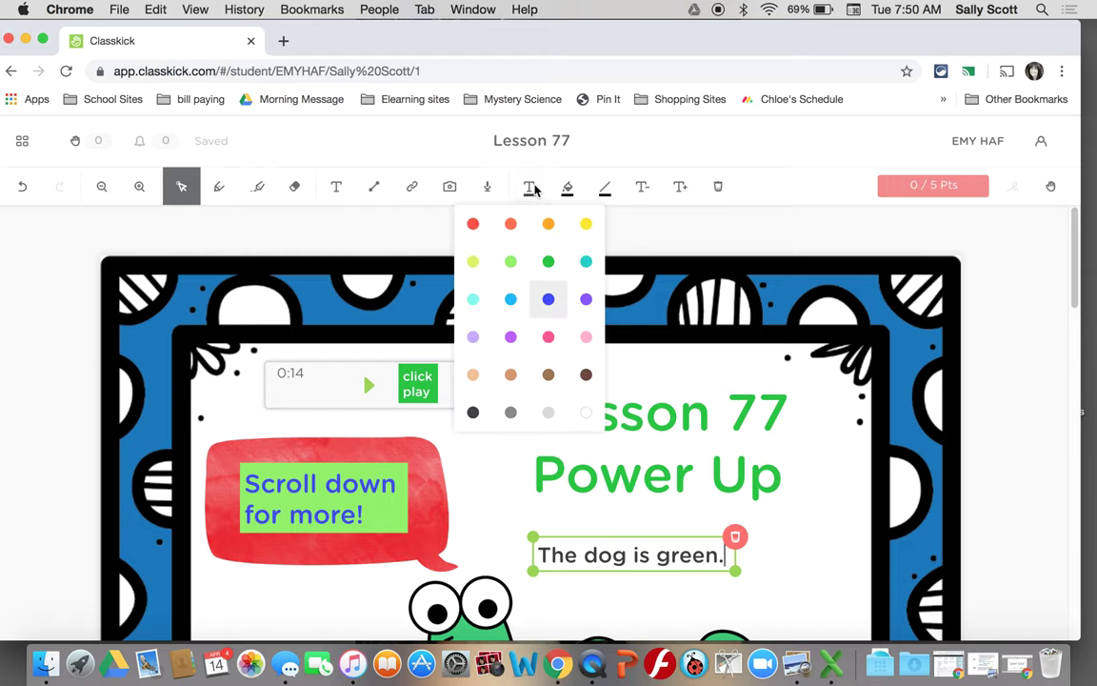
{"action": "left_click", "coordinate": [511, 262]}
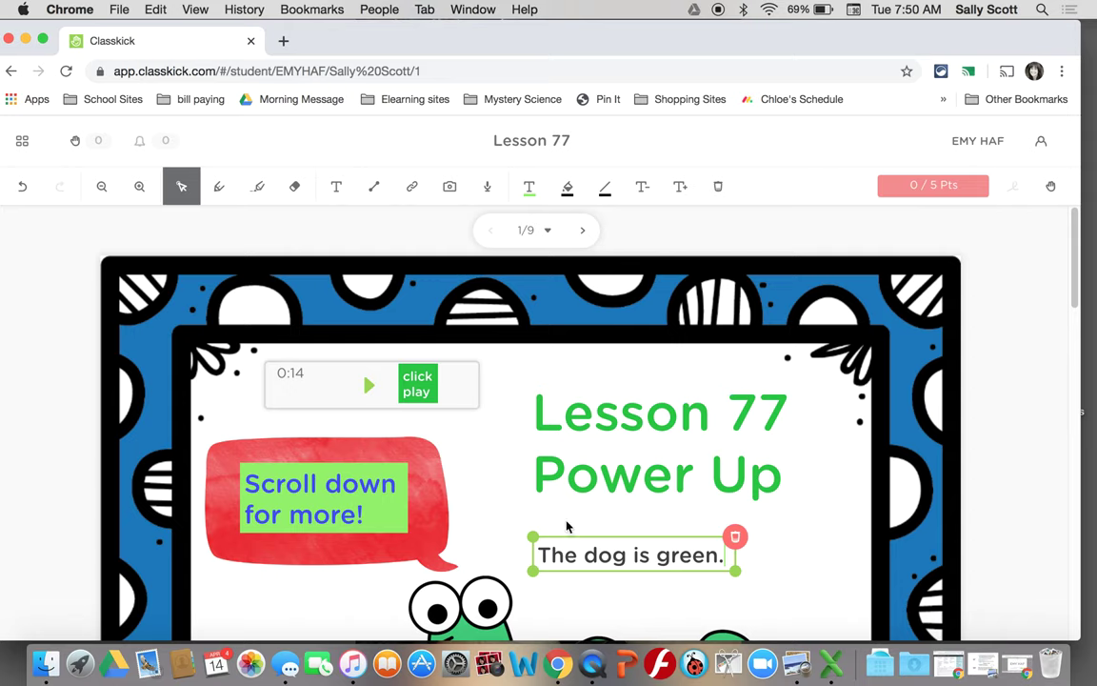
{"action": "left_click_drag", "start_coordinate": [536, 555], "coordinate": [725, 554]}
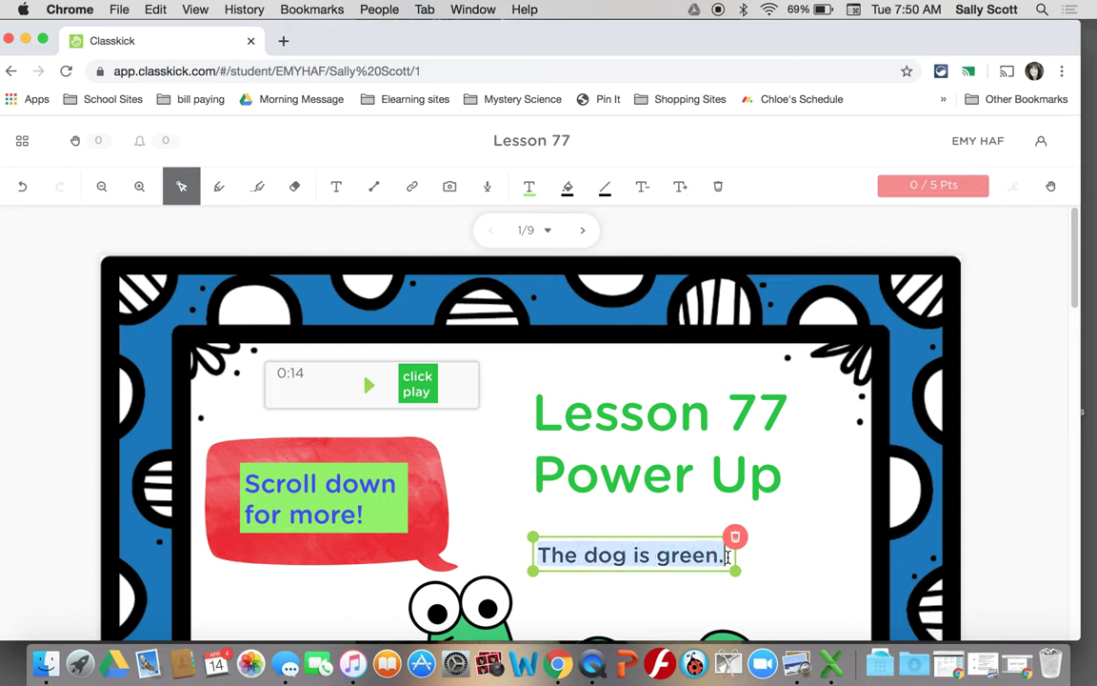
{"action": "left_click", "coordinate": [530, 189]}
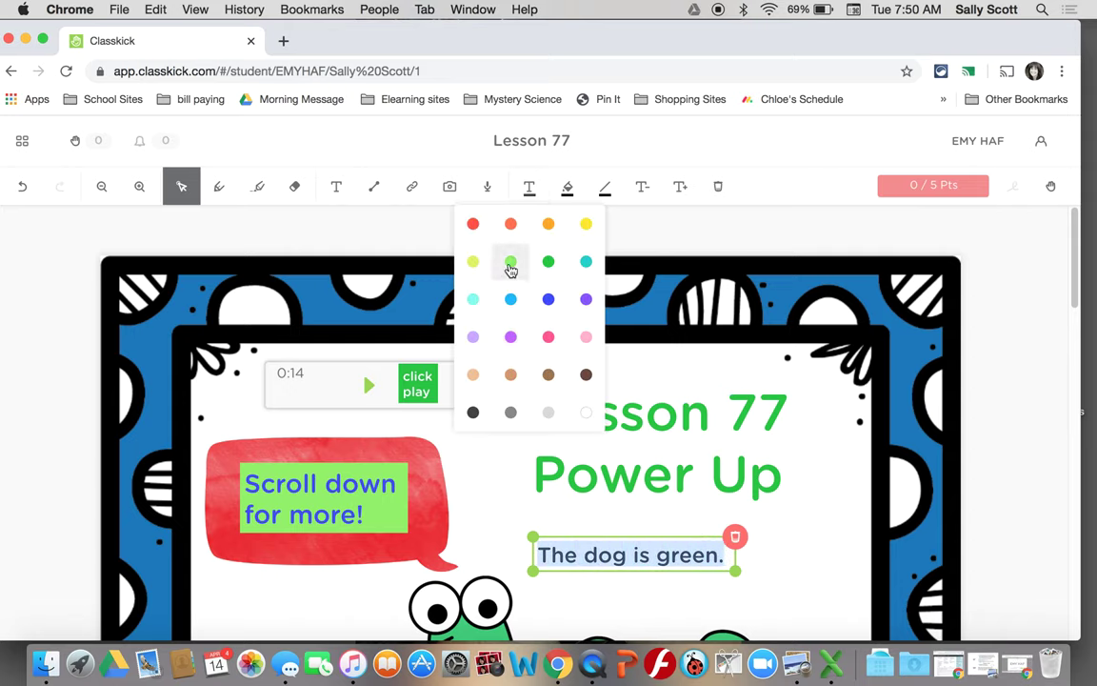
{"action": "left_click", "coordinate": [510, 262]}
{"action": "left_click", "coordinate": [570, 189]}
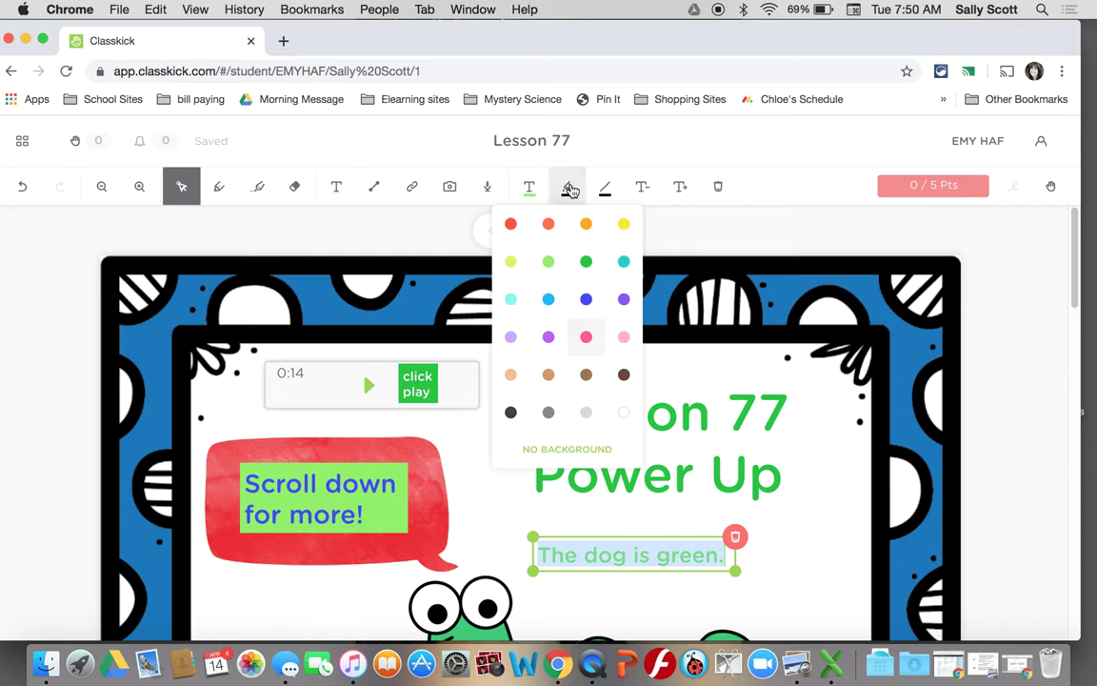
{"action": "left_click", "coordinate": [511, 301]}
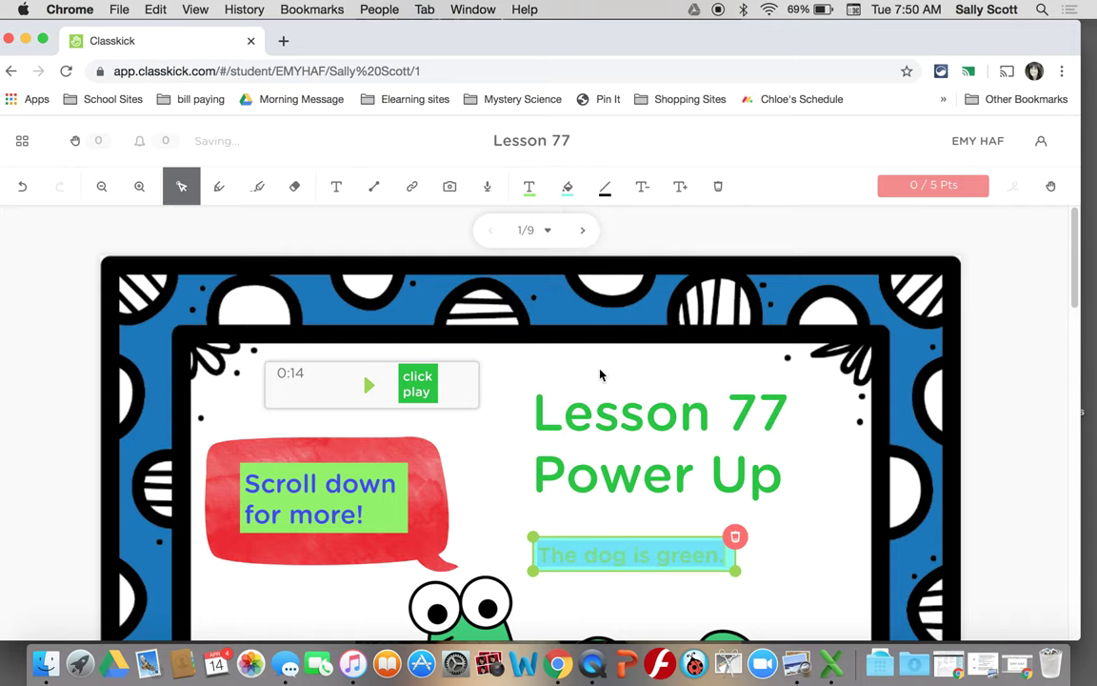
{"action": "left_click", "coordinate": [781, 515]}
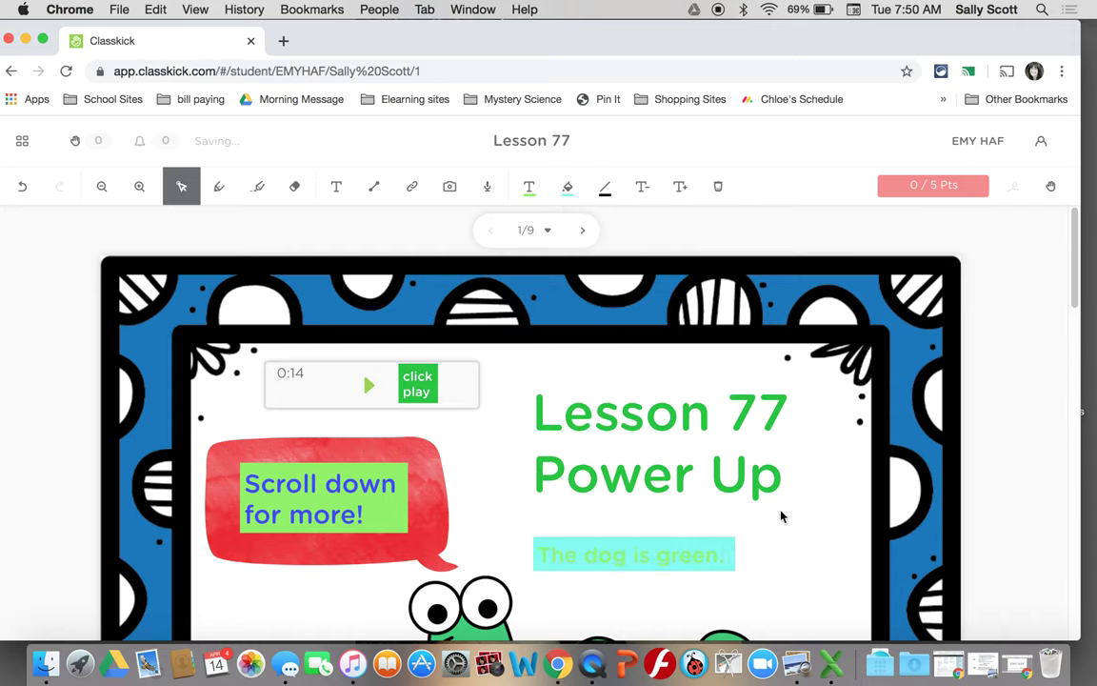
{"action": "left_click", "coordinate": [729, 554]}
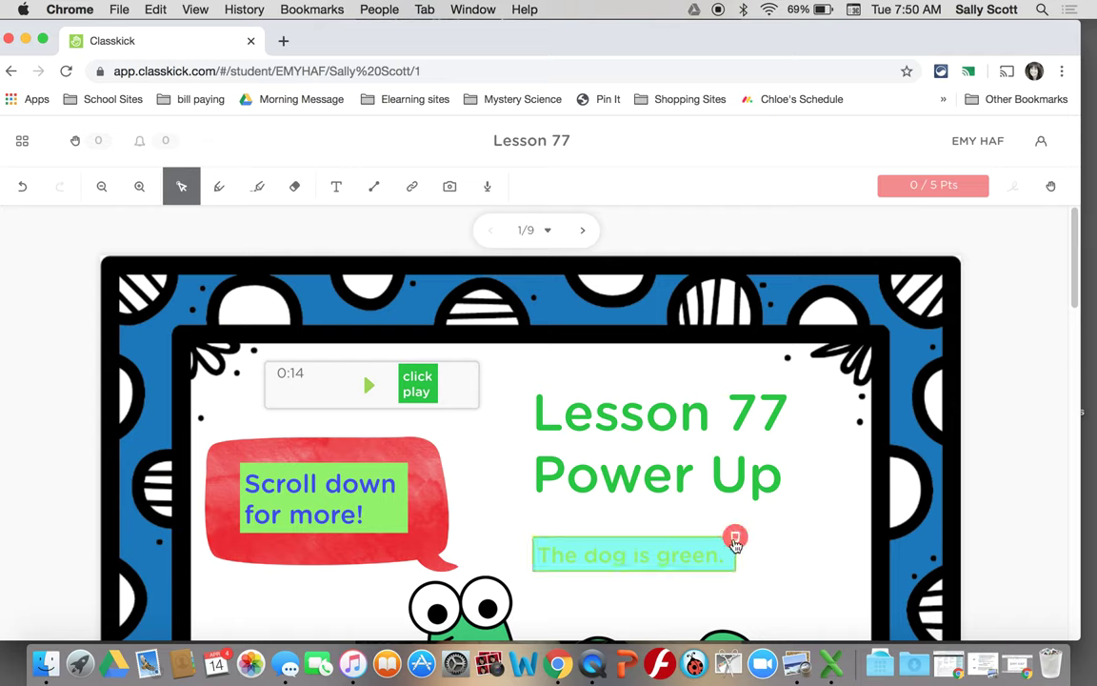
{"action": "left_click", "coordinate": [735, 539]}
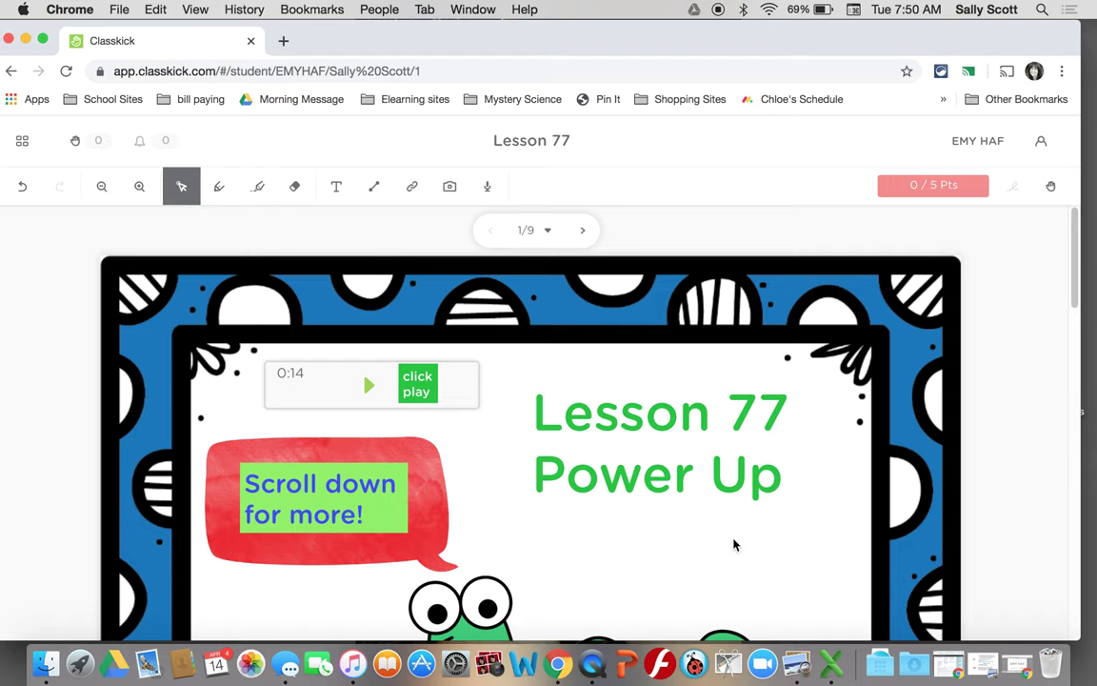
{"action": "left_click", "coordinate": [373, 186]}
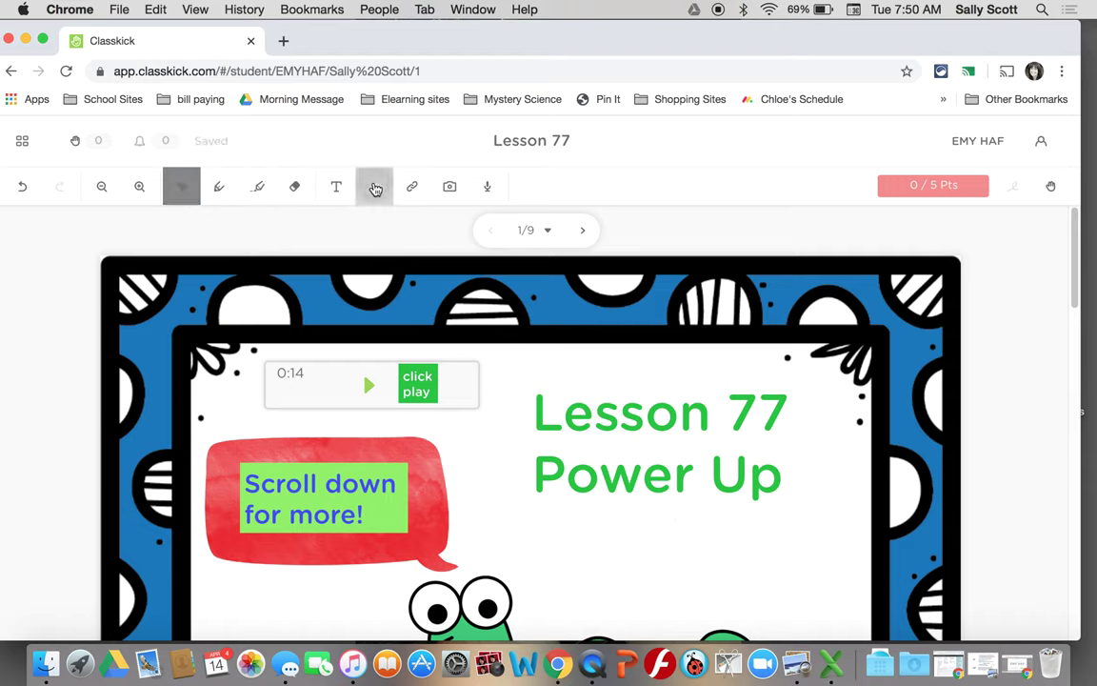
{"action": "left_click_drag", "start_coordinate": [553, 539], "coordinate": [659, 539]}
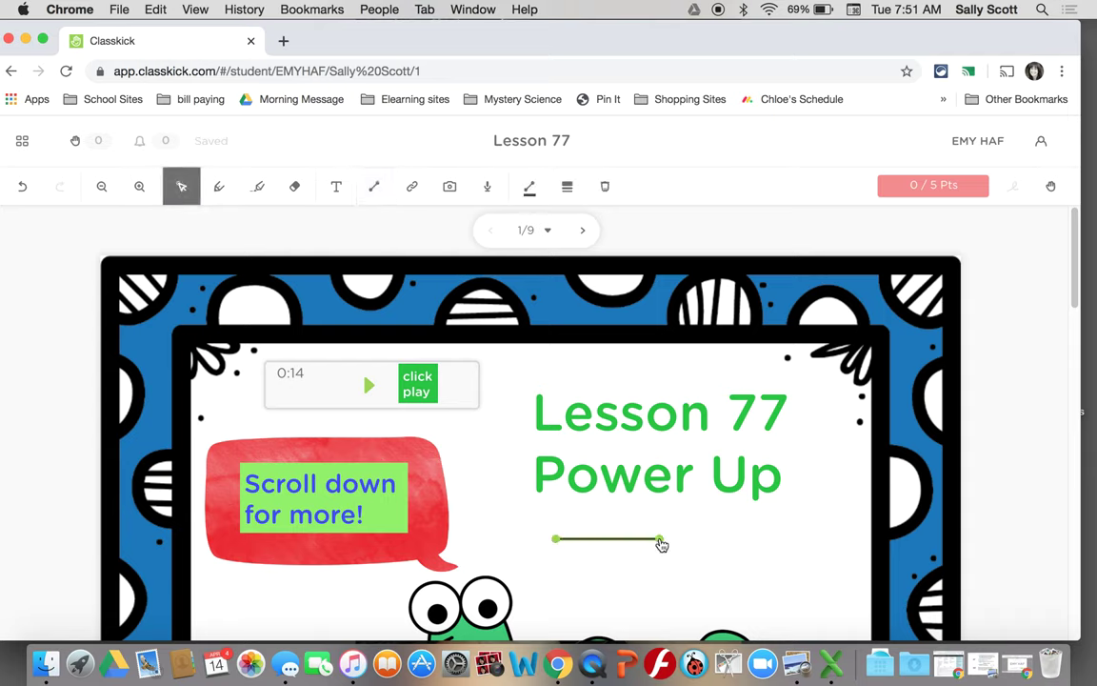
{"action": "left_click", "coordinate": [371, 188]}
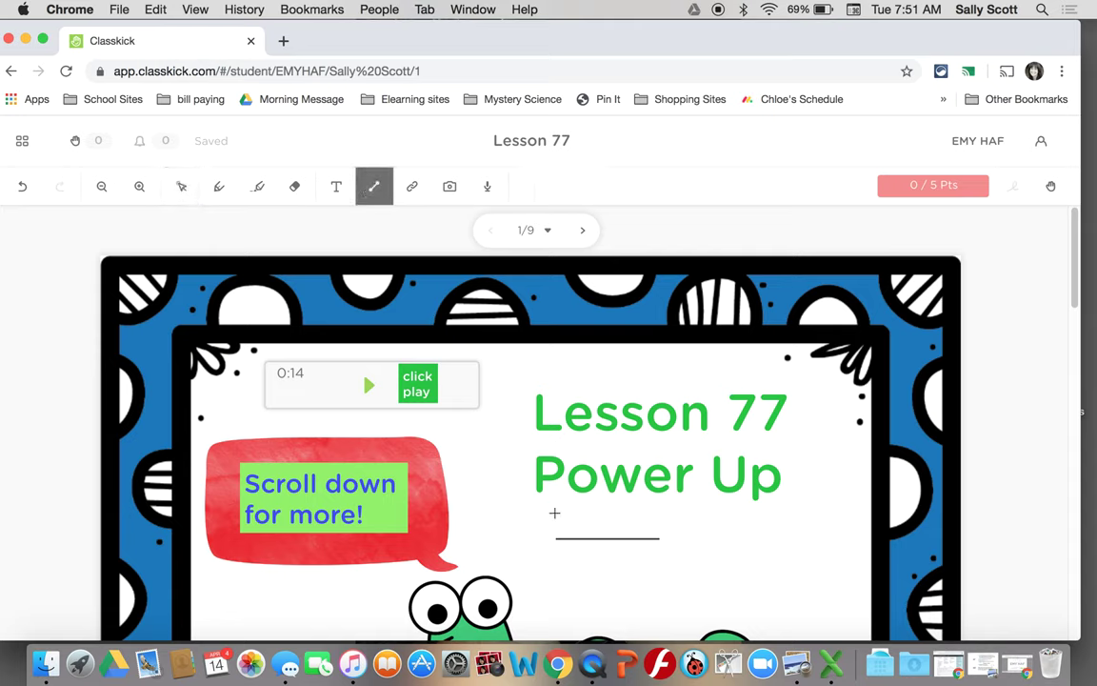
{"action": "left_click_drag", "start_coordinate": [557, 538], "coordinate": [560, 610]}
{"action": "left_click", "coordinate": [373, 188]}
{"action": "left_click_drag", "start_coordinate": [560, 611], "coordinate": [664, 611]}
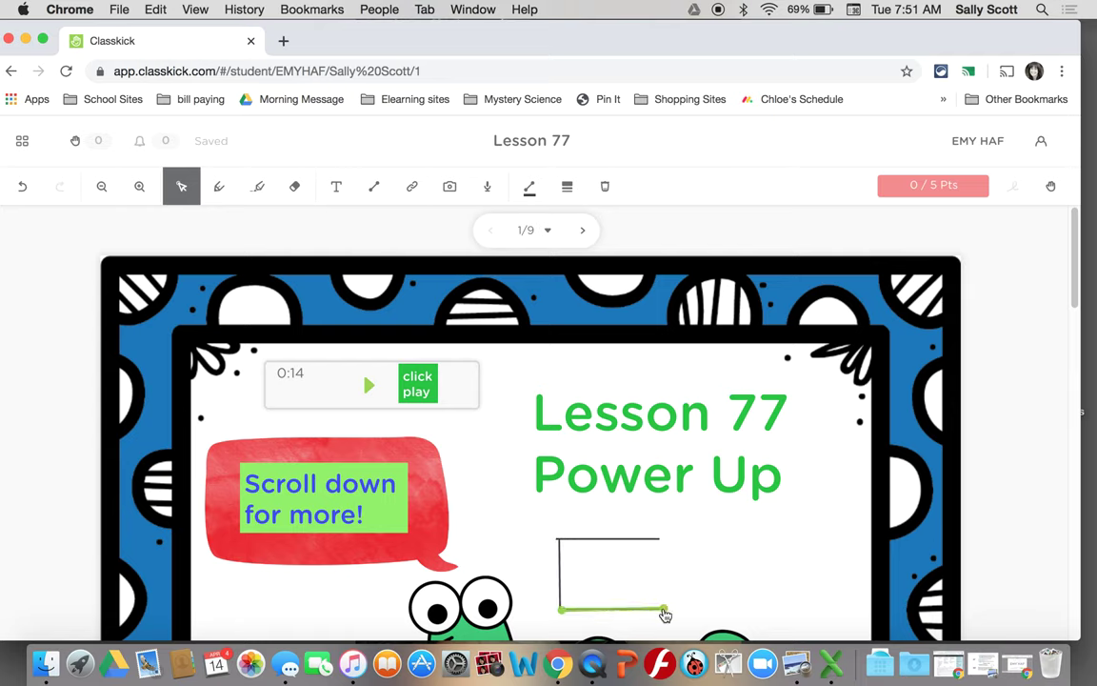
{"action": "left_click", "coordinate": [374, 187]}
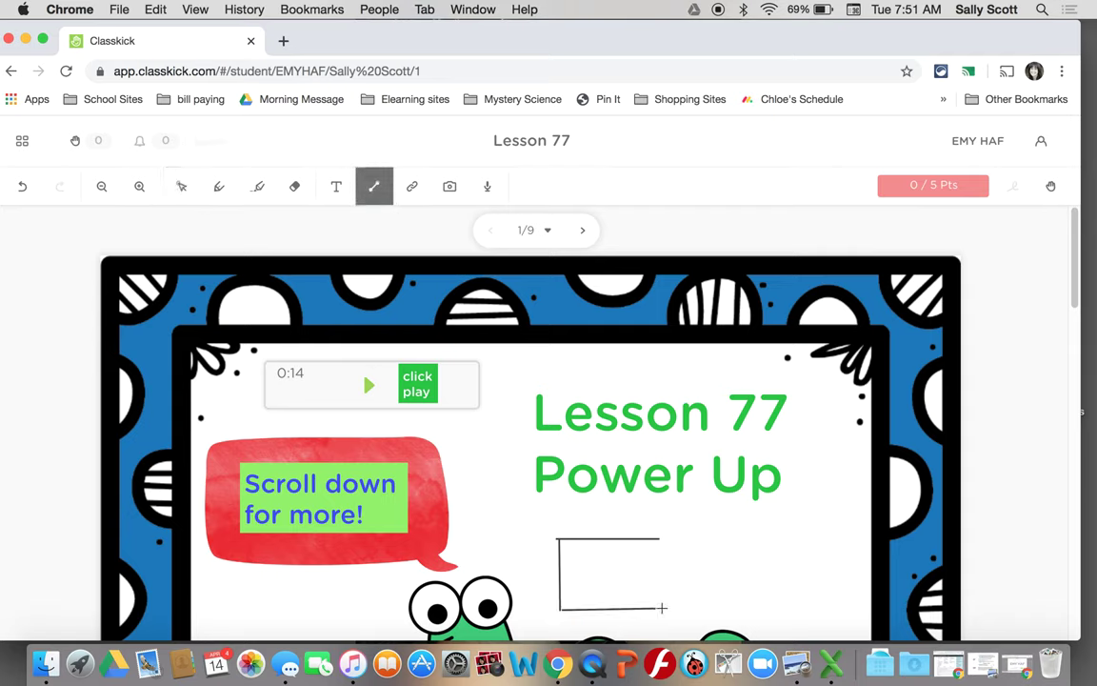
{"action": "left_click_drag", "start_coordinate": [664, 607], "coordinate": [663, 540]}
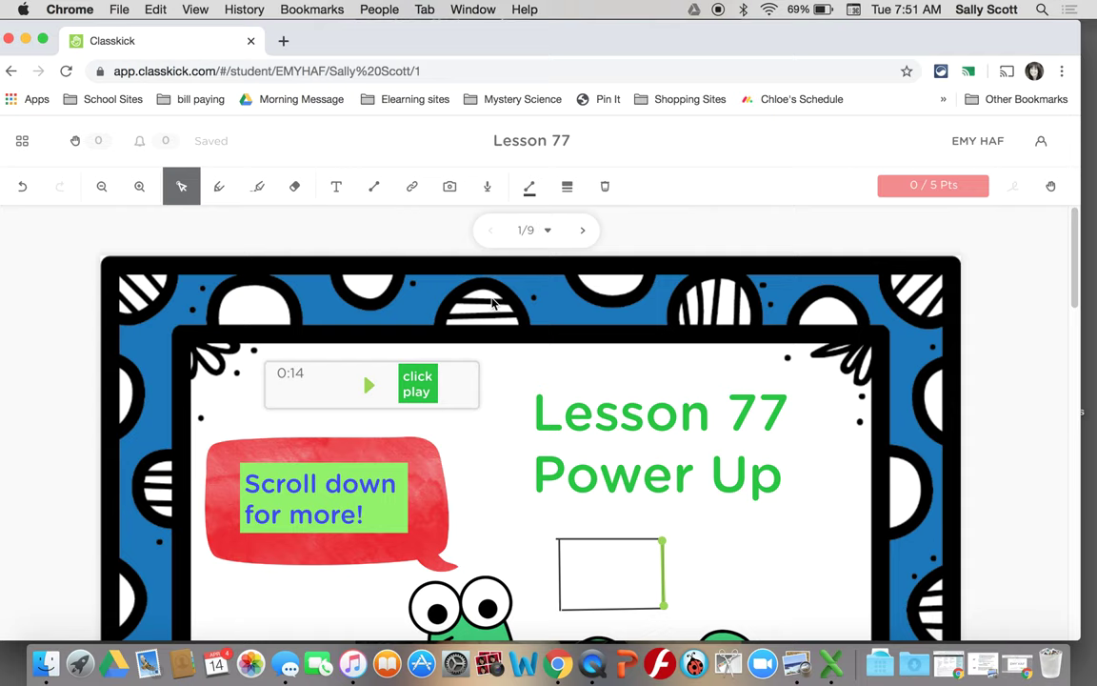
{"action": "left_click", "coordinate": [374, 187]}
{"action": "left_click_drag", "start_coordinate": [687, 527], "coordinate": [821, 532]}
{"action": "left_click", "coordinate": [372, 186]}
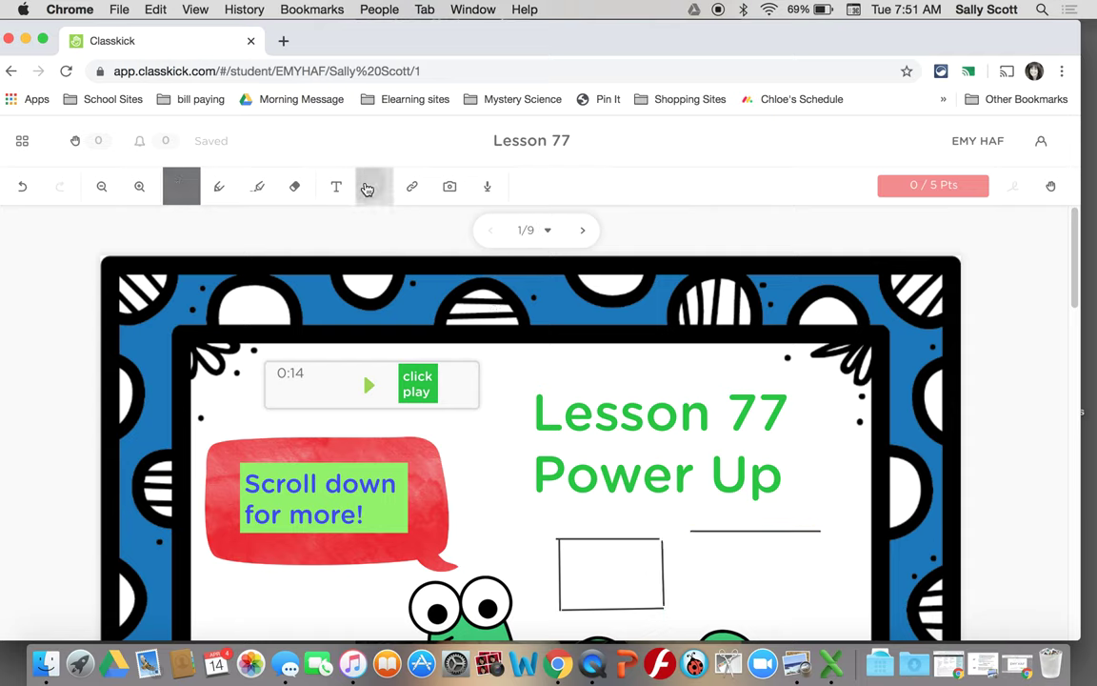
{"action": "left_click_drag", "start_coordinate": [717, 506], "coordinate": [719, 557]}
{"action": "left_click", "coordinate": [375, 190]}
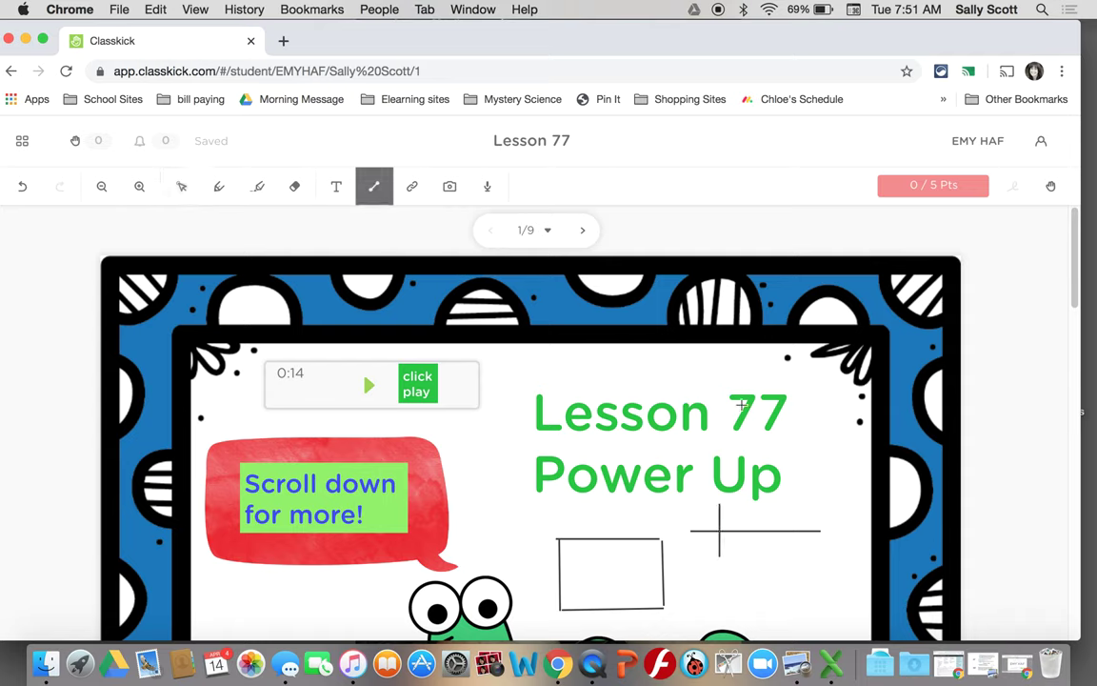
{"action": "left_click_drag", "start_coordinate": [754, 509], "coordinate": [756, 556]}
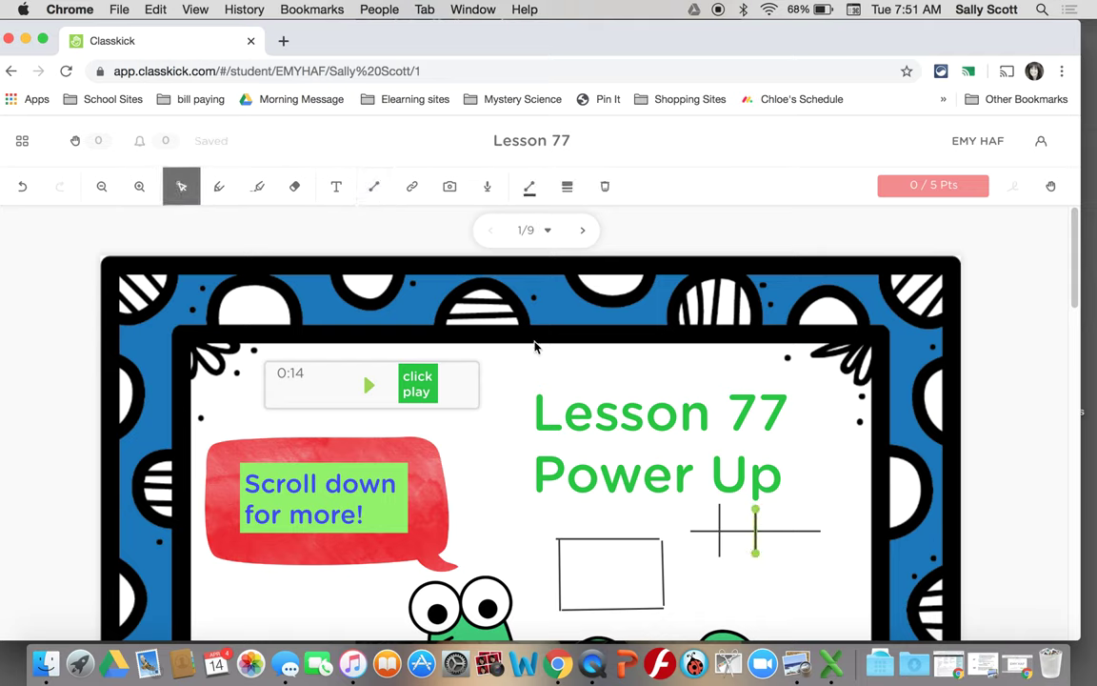
{"action": "left_click", "coordinate": [589, 539]}
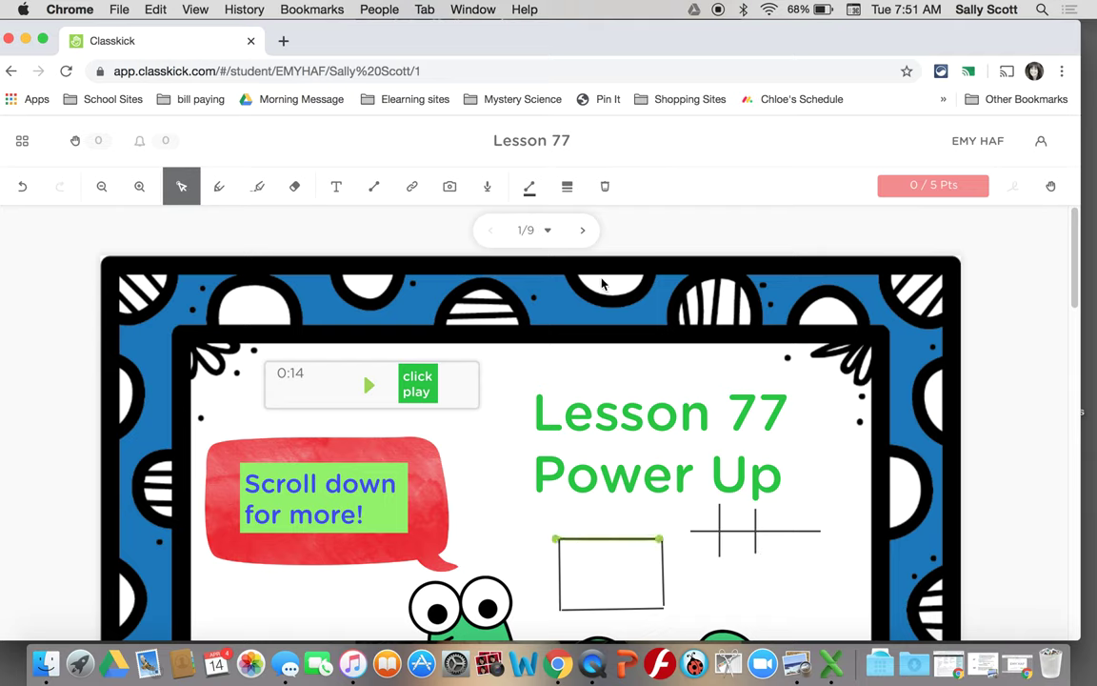
{"action": "left_click", "coordinate": [604, 187]}
{"action": "left_click", "coordinate": [560, 560]}
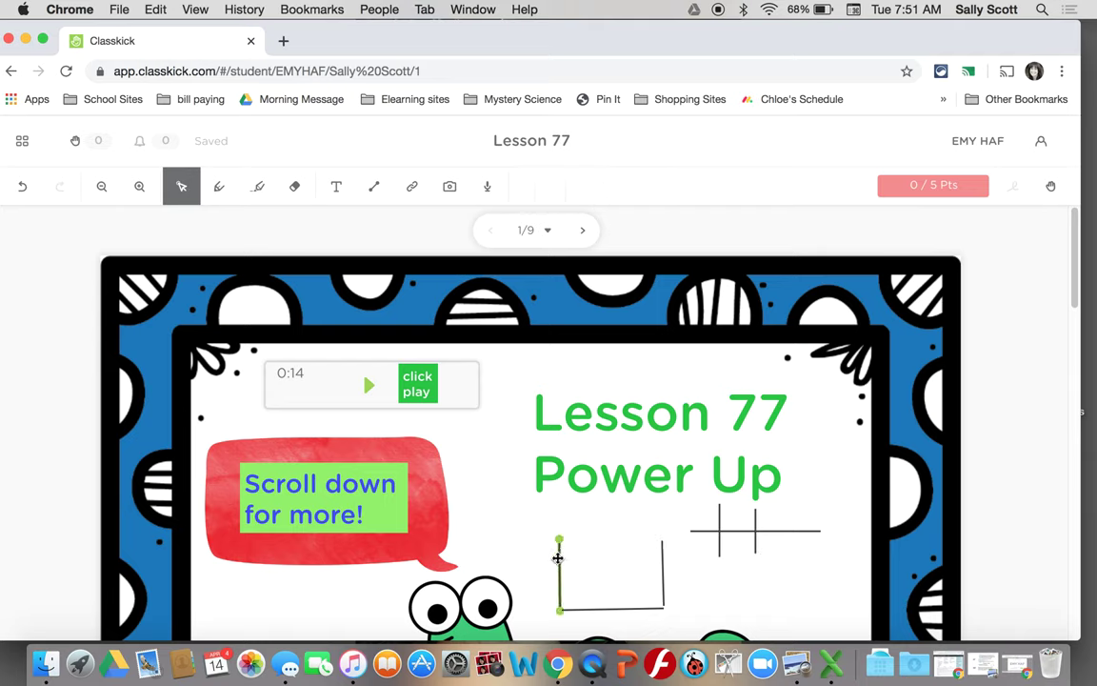
{"action": "key", "text": "BackSpace"}
{"action": "left_click", "coordinate": [583, 607]}
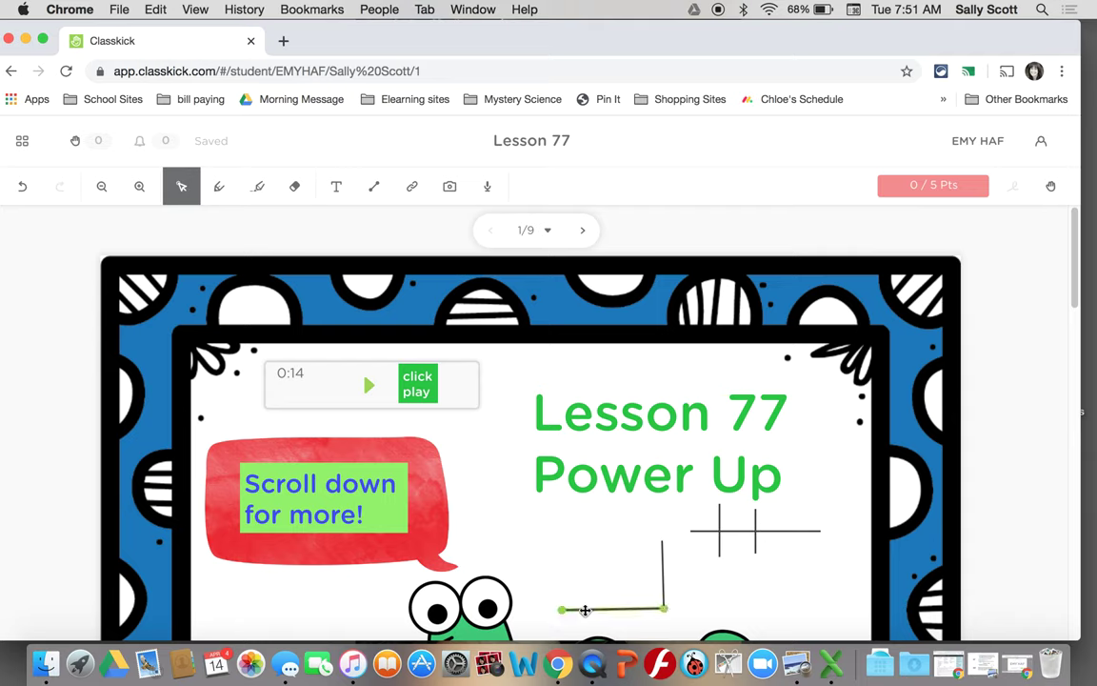
{"action": "left_click", "coordinate": [592, 607]}
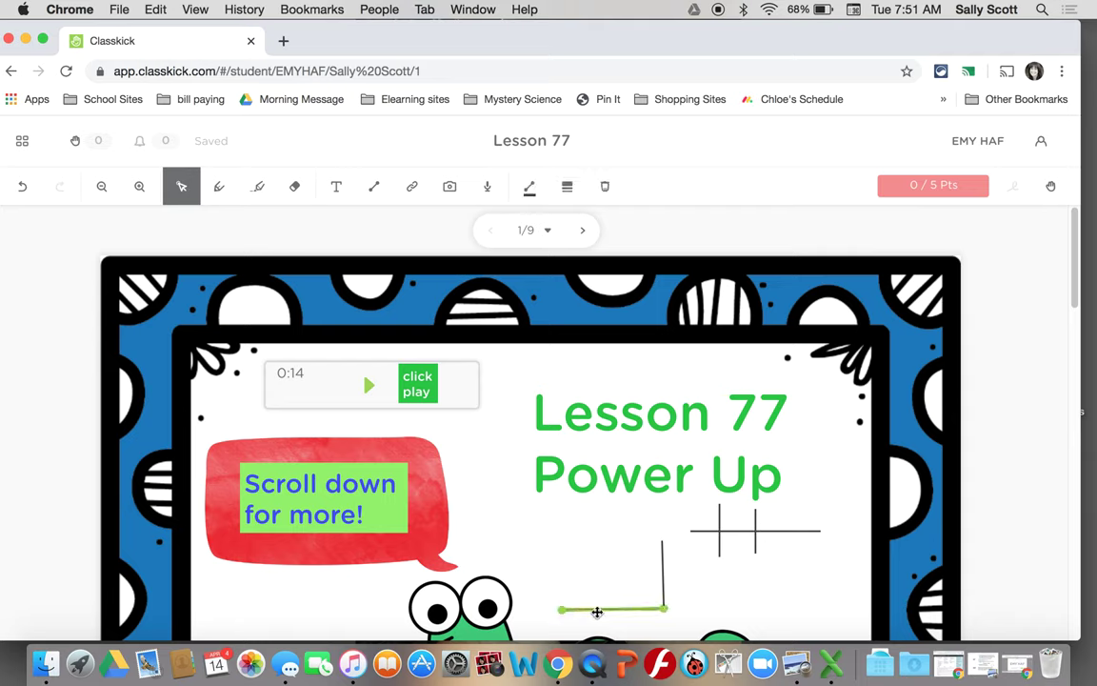
{"action": "key", "text": "BackSpace"}
{"action": "left_click", "coordinate": [659, 561]}
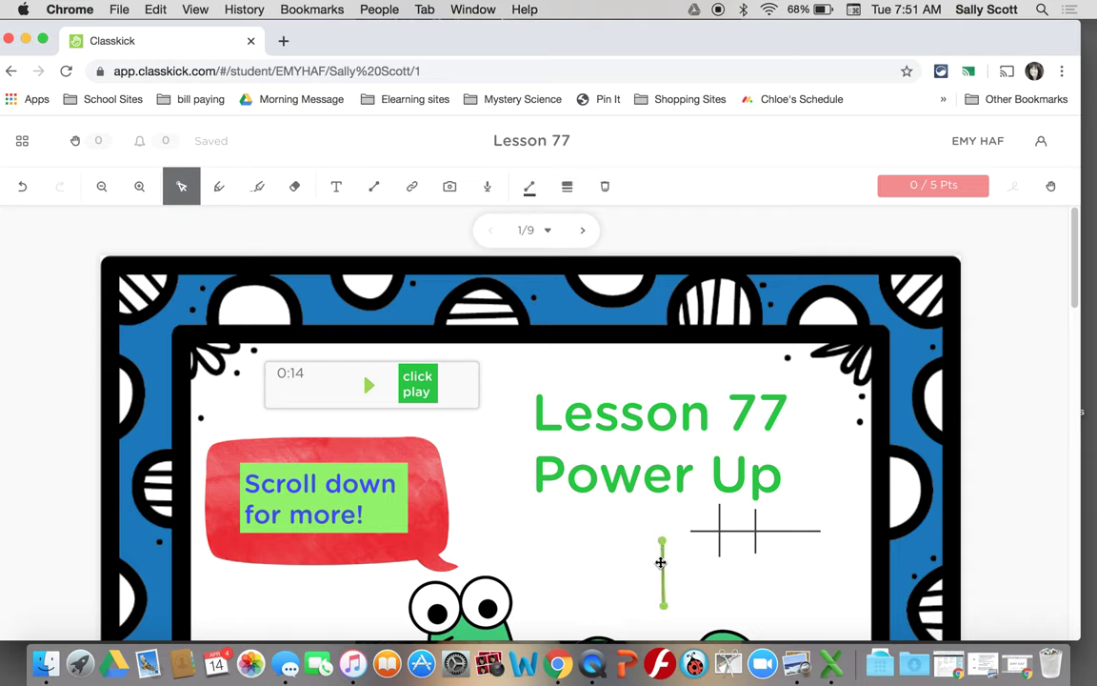
{"action": "left_click_drag", "start_coordinate": [659, 562], "coordinate": [719, 545]}
{"action": "key", "text": "BackSpace"}
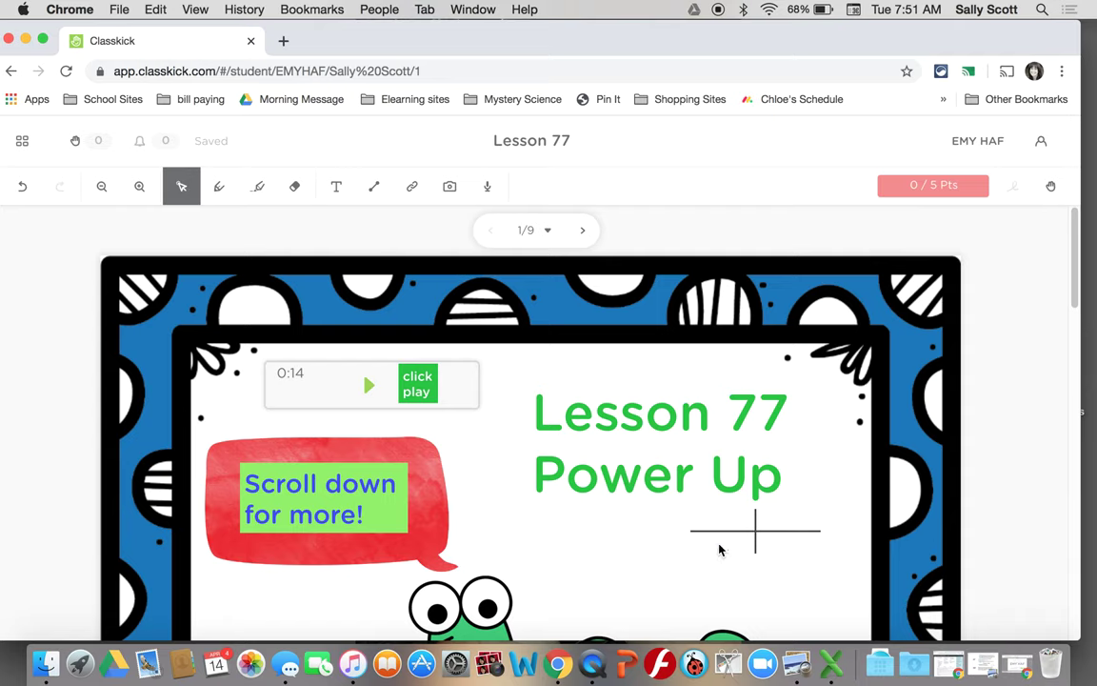
{"action": "left_click", "coordinate": [731, 531]}
{"action": "key", "text": "BackSpace"}
{"action": "left_click", "coordinate": [755, 531]}
{"action": "key", "text": "BackSpace"}
{"action": "left_click", "coordinate": [412, 190]}
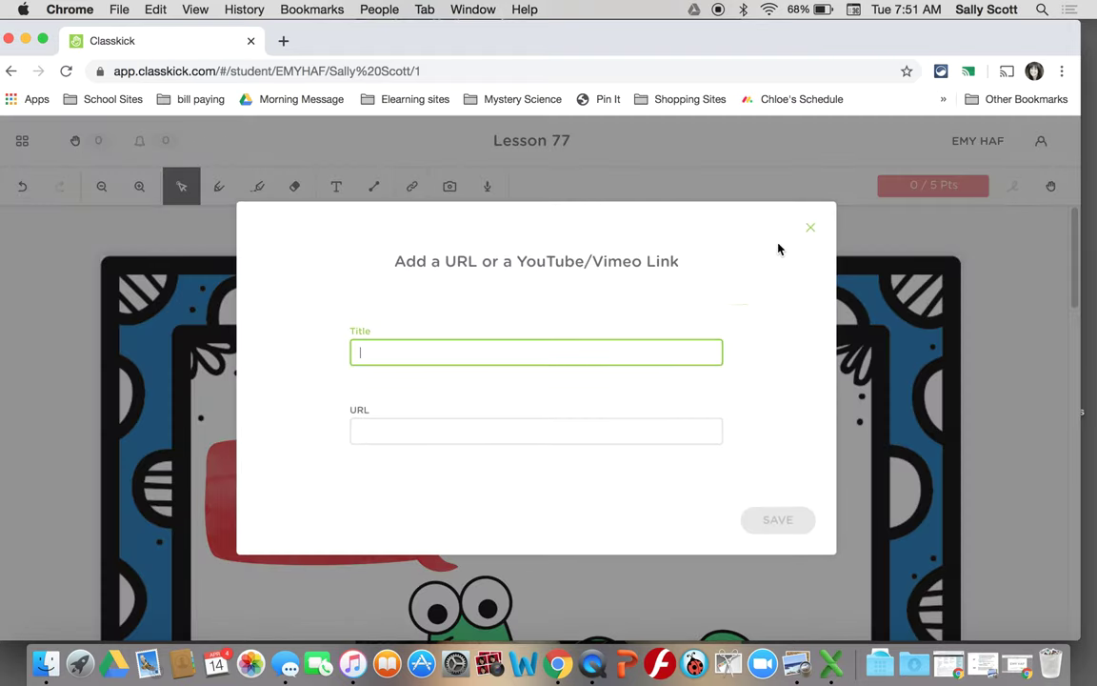
{"action": "left_click", "coordinate": [811, 228]}
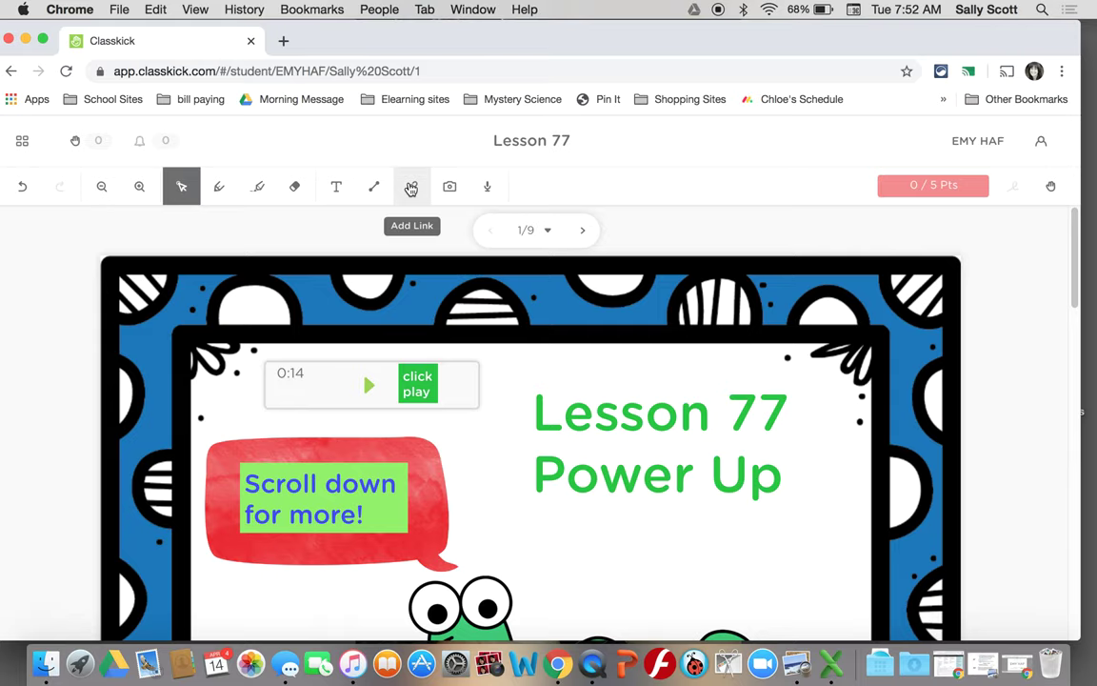
{"action": "left_click", "coordinate": [282, 41]}
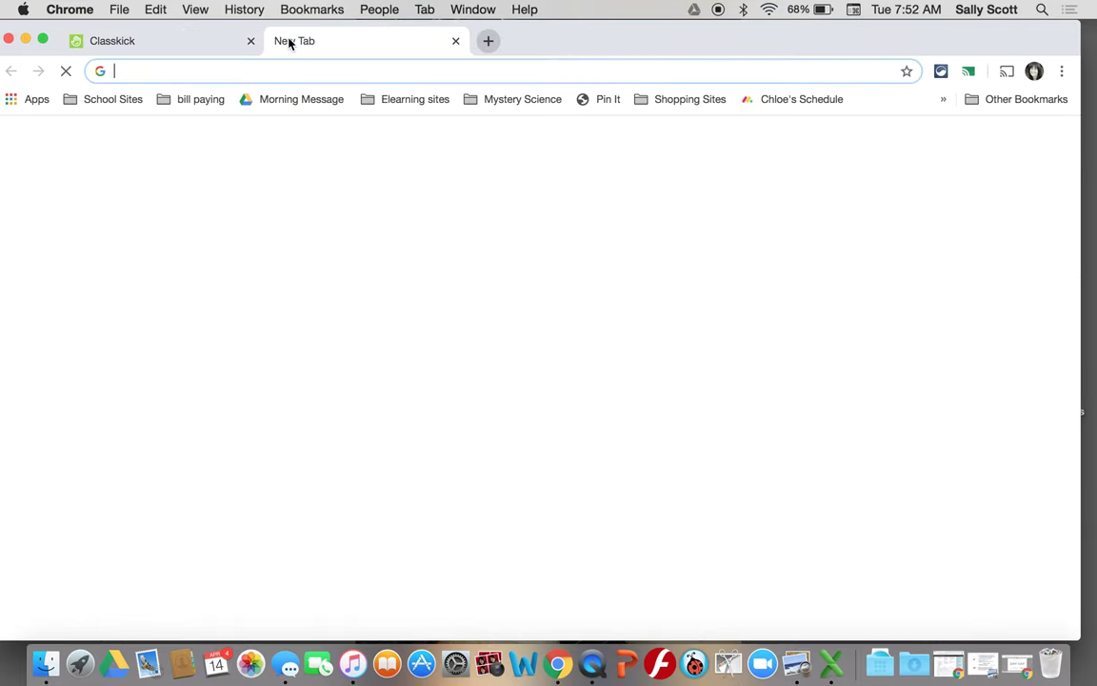
- Search Google for 'fun facts about quail for kids'
{"action": "type", "text": "fun fa"}
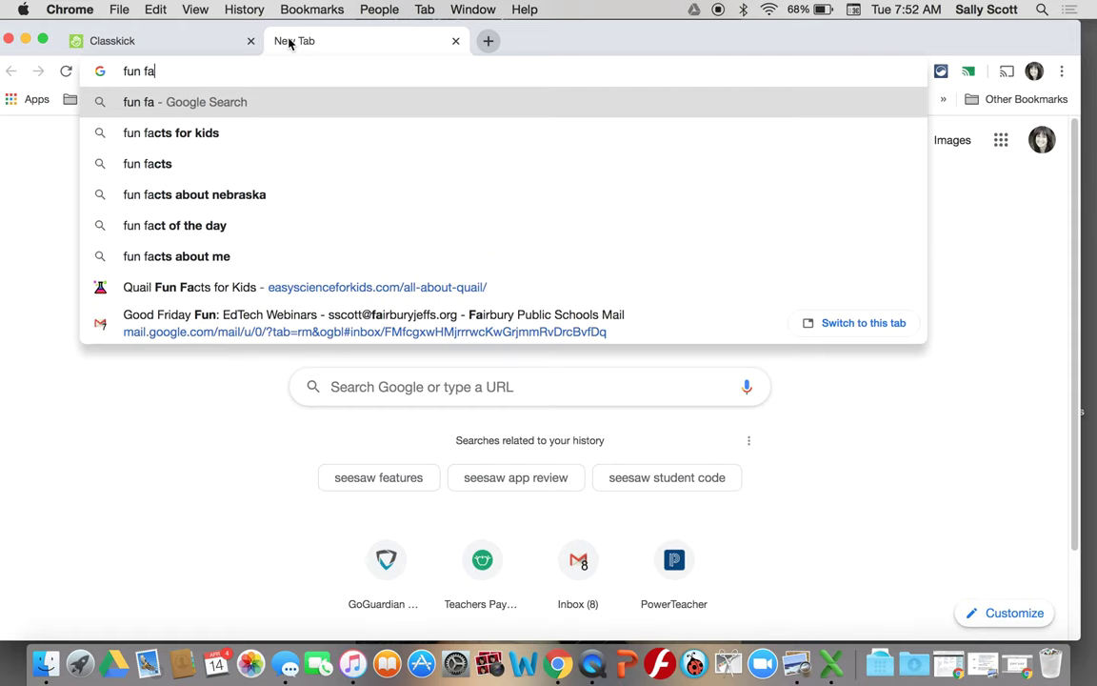
{"action": "type", "text": "cts about "}
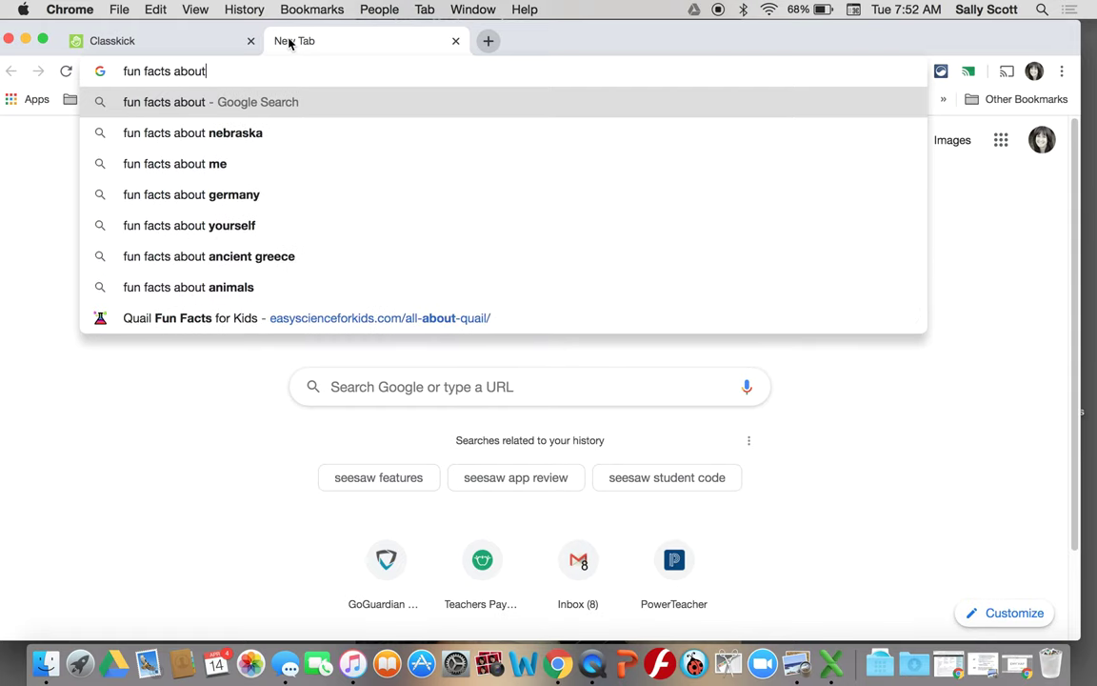
{"action": "type", "text": "quee"}
{"action": "key", "text": "BackSpace"}
{"action": "type", "text": "a"}
{"action": "key", "text": "BackSpace"}
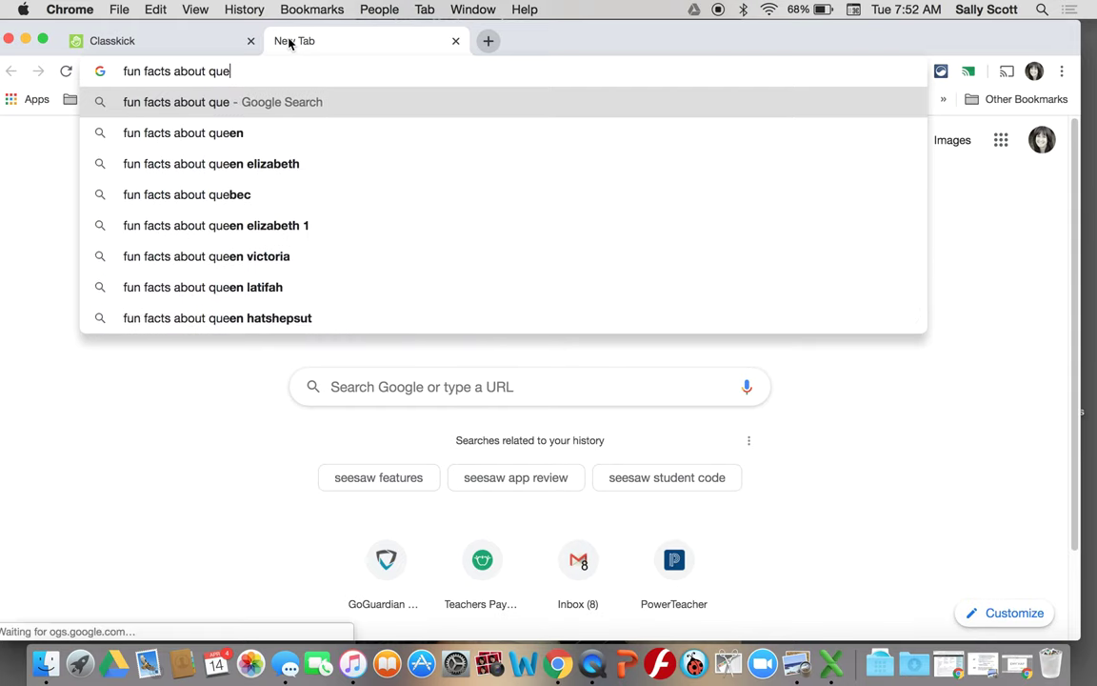
{"action": "type", "text": "i"}
{"action": "key", "text": "BackSpace"}
{"action": "key", "text": "BackSpace"}
{"action": "type", "text": "ai"}
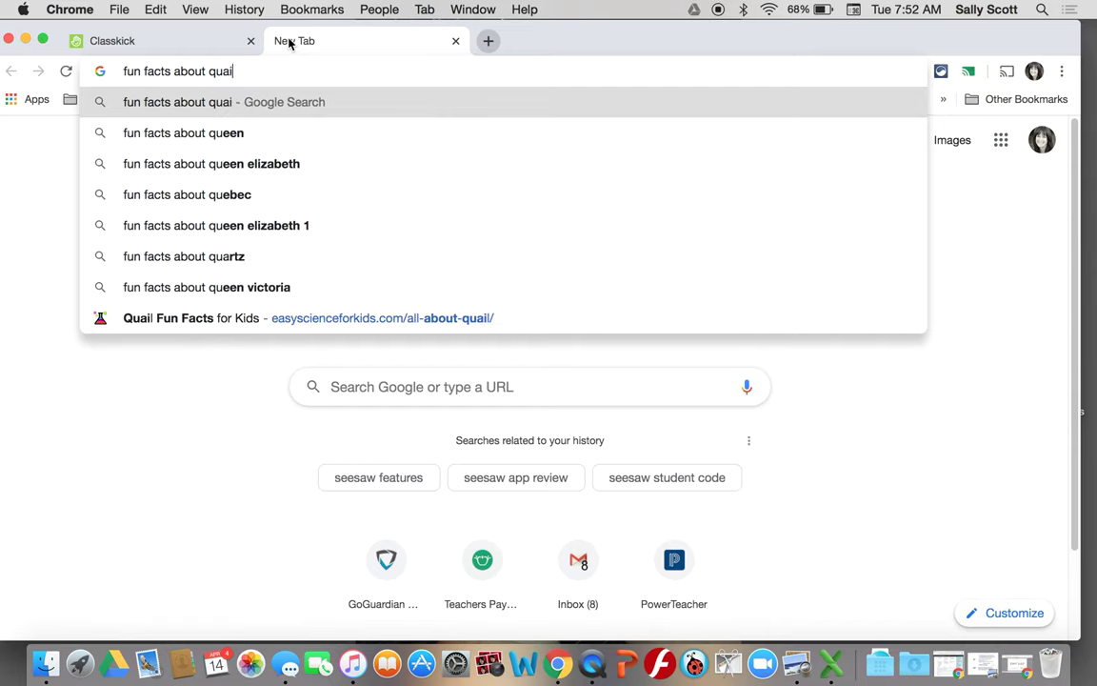
{"action": "type", "text": "l for kids"}
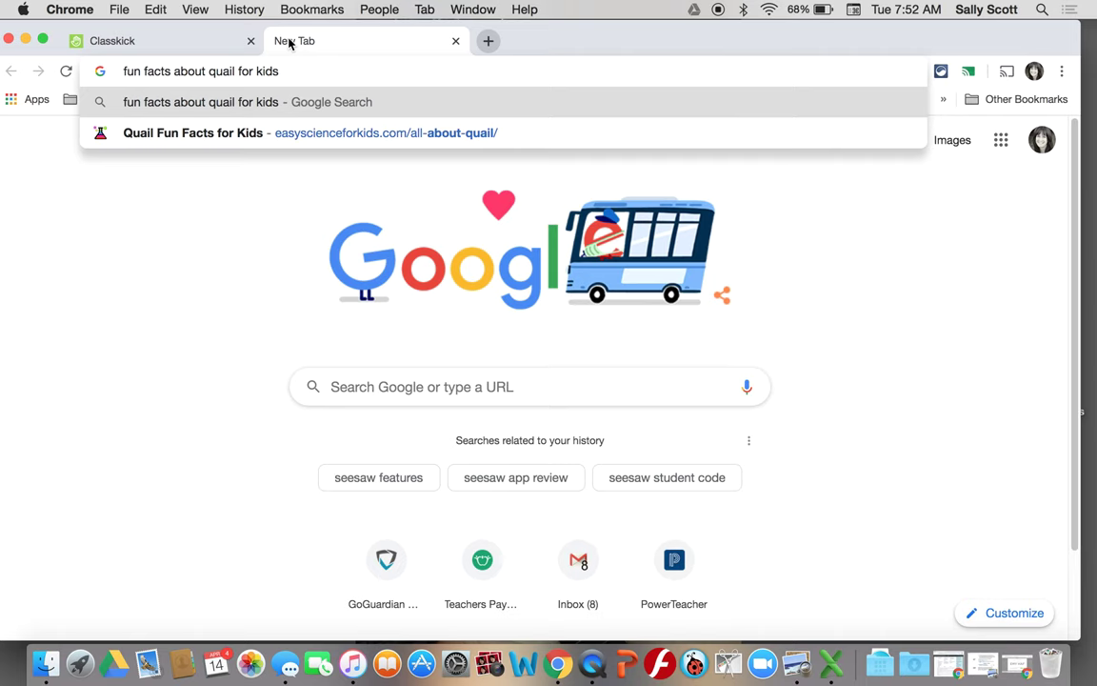
{"action": "key", "text": "Return"}
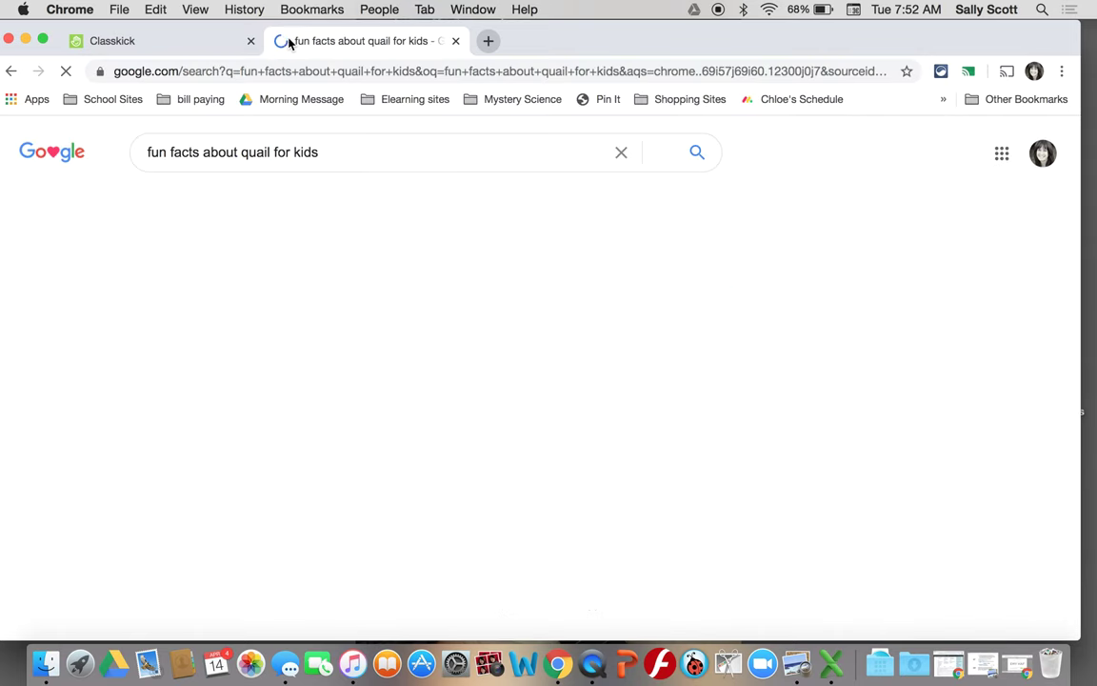
- Read through the Easy Science for Kids quail article, then go back to the search results
{"action": "left_click", "coordinate": [345, 295]}
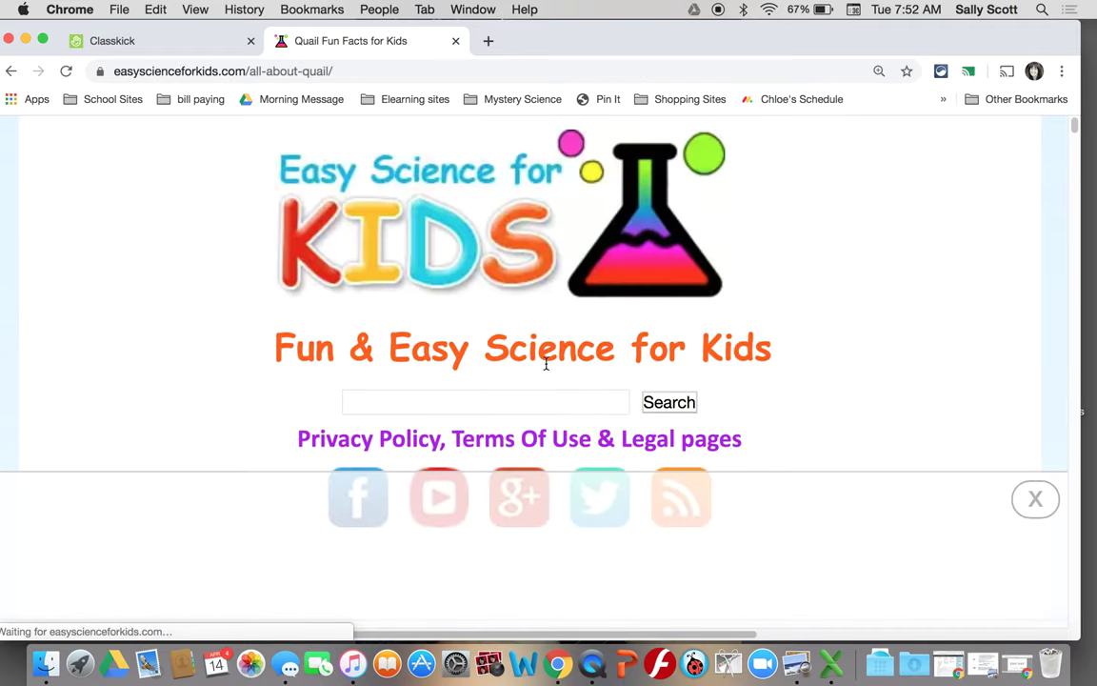
{"action": "scroll", "coordinate": [545, 363], "scroll_direction": "down", "scroll_amount": 5}
{"action": "scroll", "coordinate": [546, 368], "scroll_direction": "down", "scroll_amount": 10}
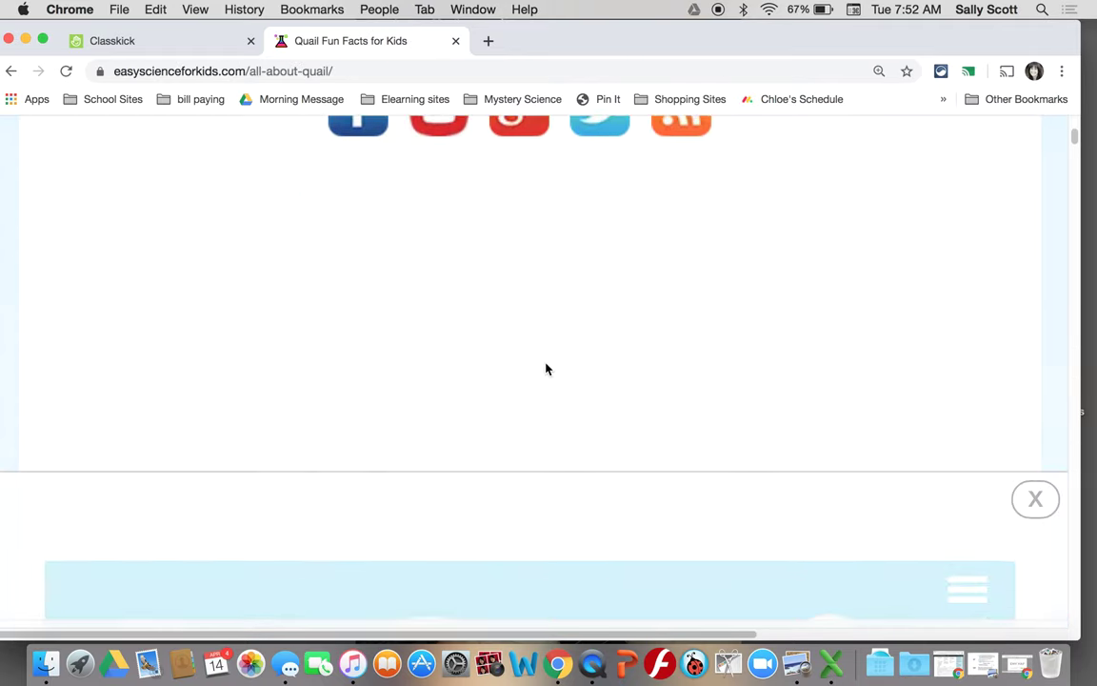
{"action": "scroll", "coordinate": [546, 363], "scroll_direction": "down", "scroll_amount": 5}
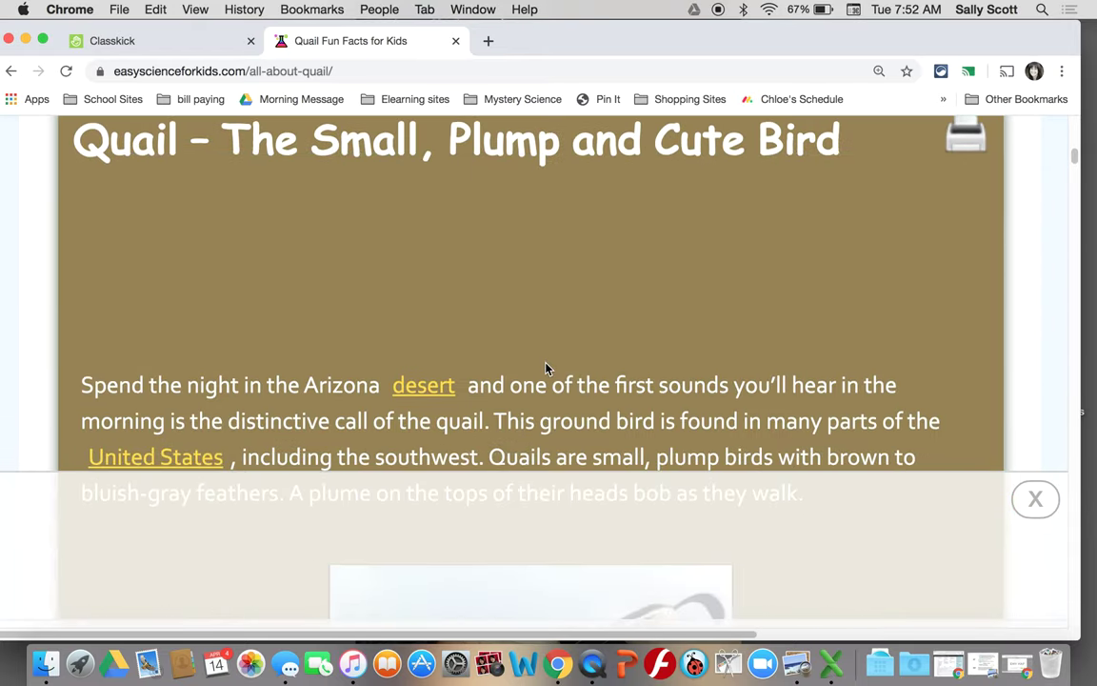
{"action": "scroll", "coordinate": [546, 368], "scroll_direction": "down", "scroll_amount": 3}
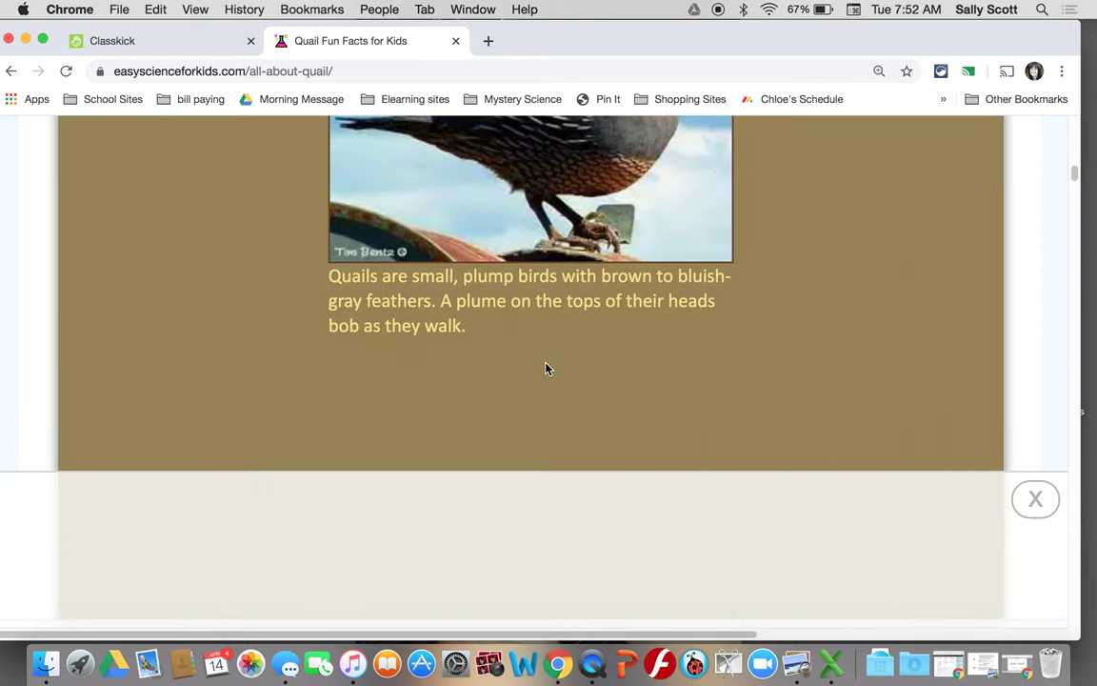
{"action": "scroll", "coordinate": [546, 369], "scroll_direction": "up", "scroll_amount": 3}
{"action": "scroll", "coordinate": [546, 369], "scroll_direction": "up", "scroll_amount": 3}
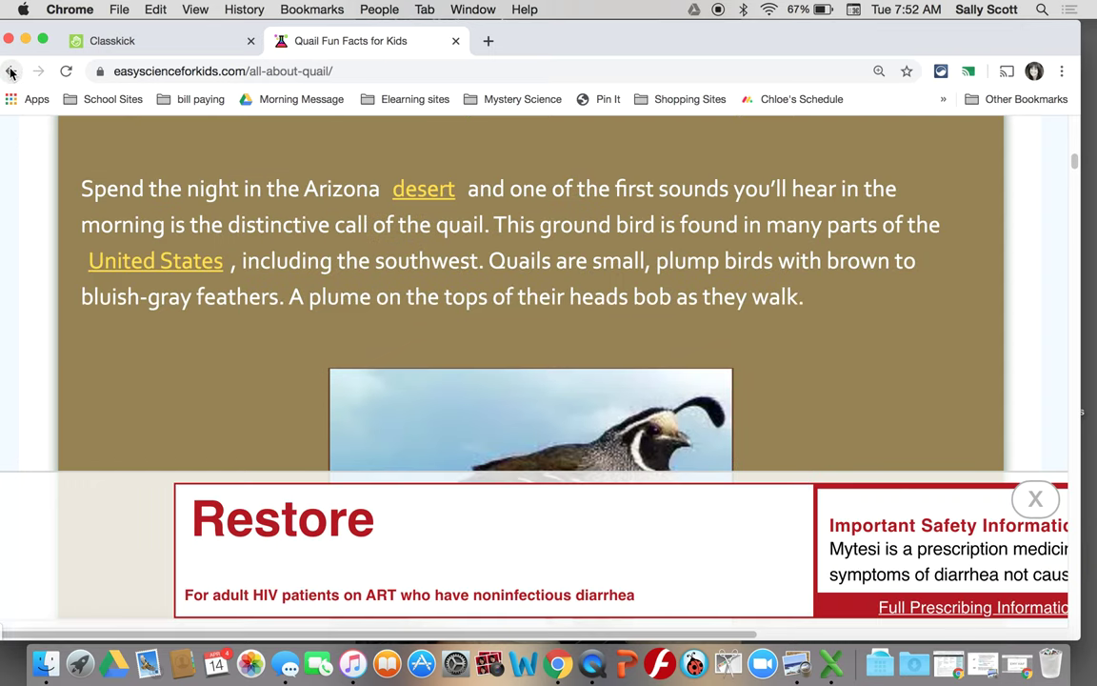
{"action": "key", "text": "super+bracketleft"}
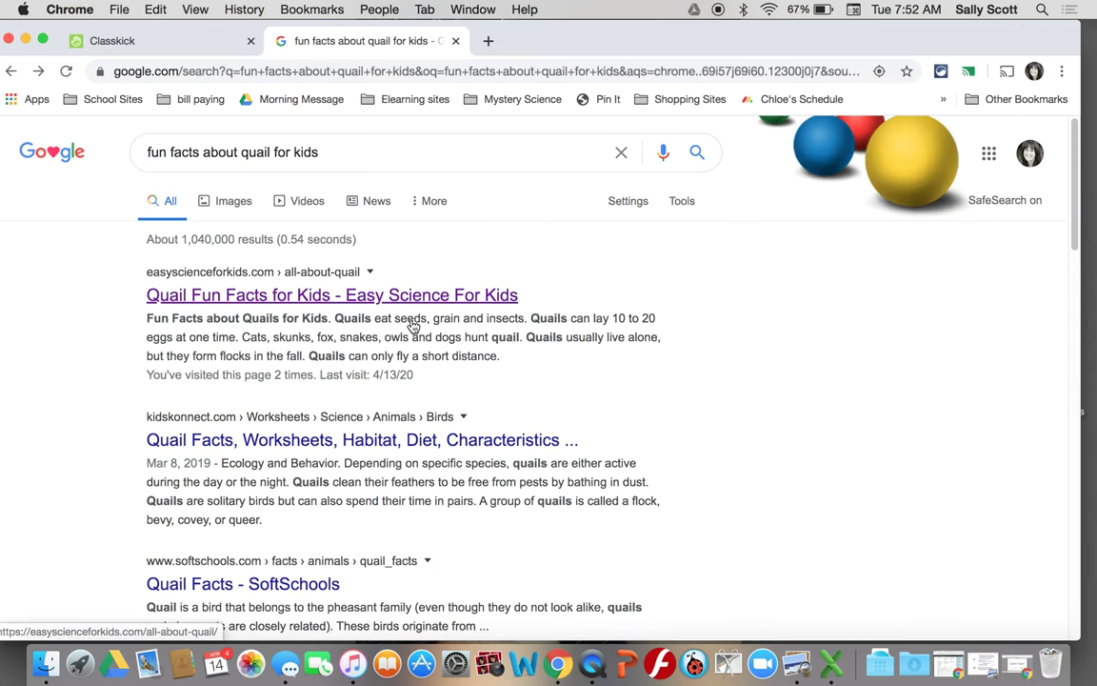
- Open the KidsKonnect Quail Facts & Worksheets result and scroll through its facts
{"action": "left_click", "coordinate": [330, 542]}
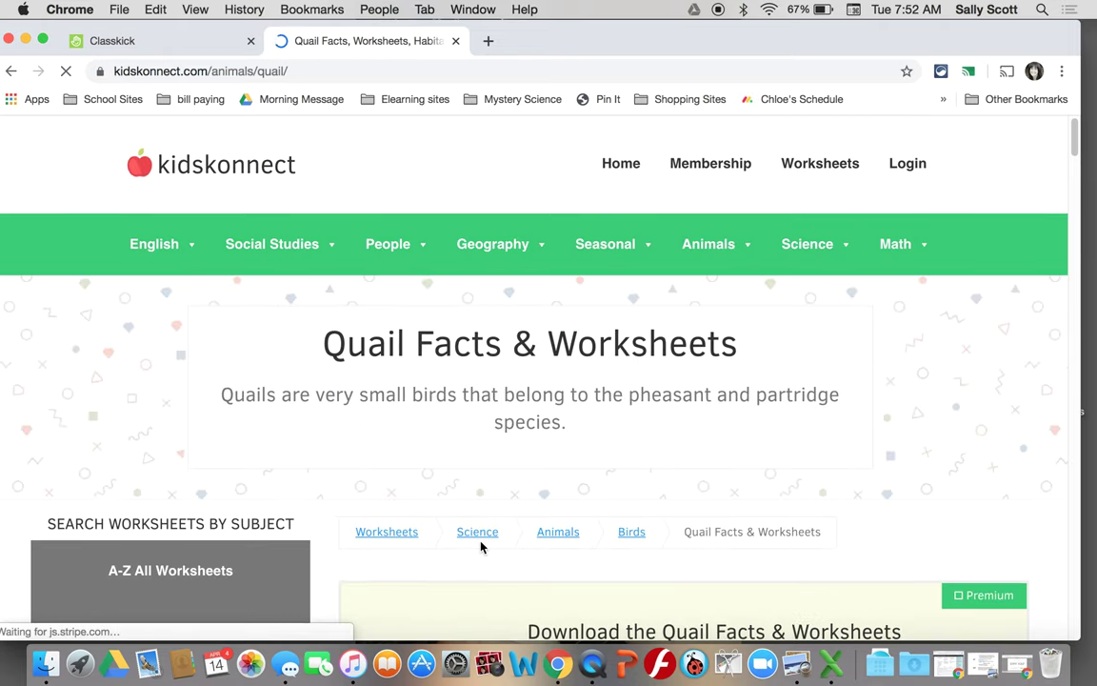
{"action": "scroll", "coordinate": [480, 546], "scroll_direction": "down", "scroll_amount": 10}
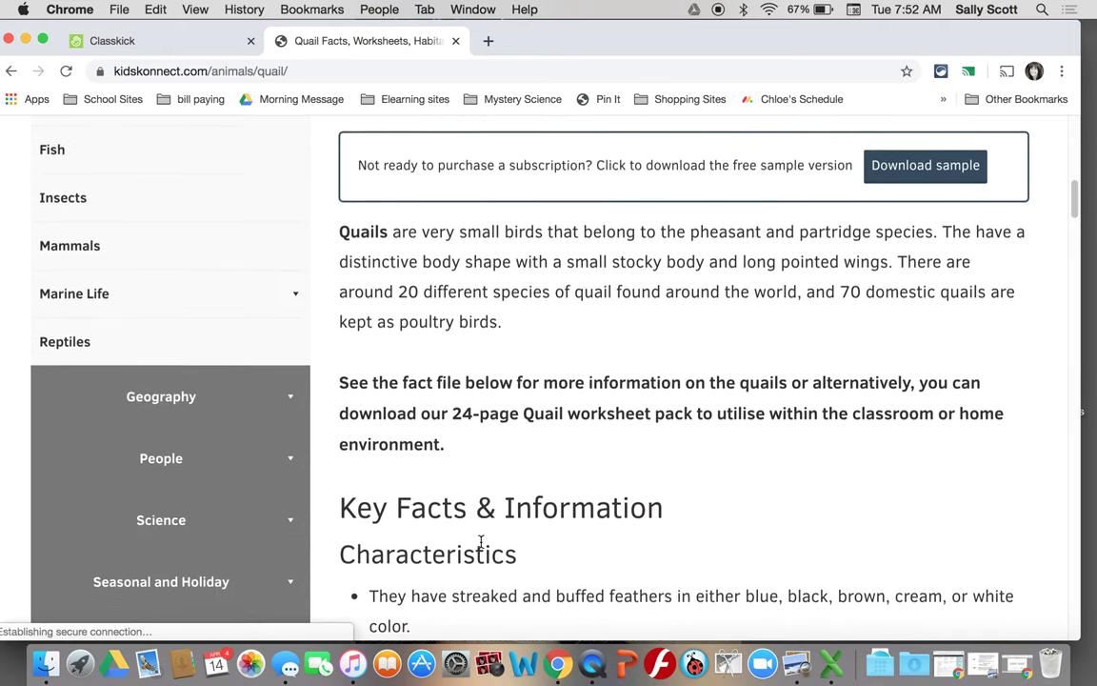
{"action": "scroll", "coordinate": [481, 543], "scroll_direction": "down", "scroll_amount": 5}
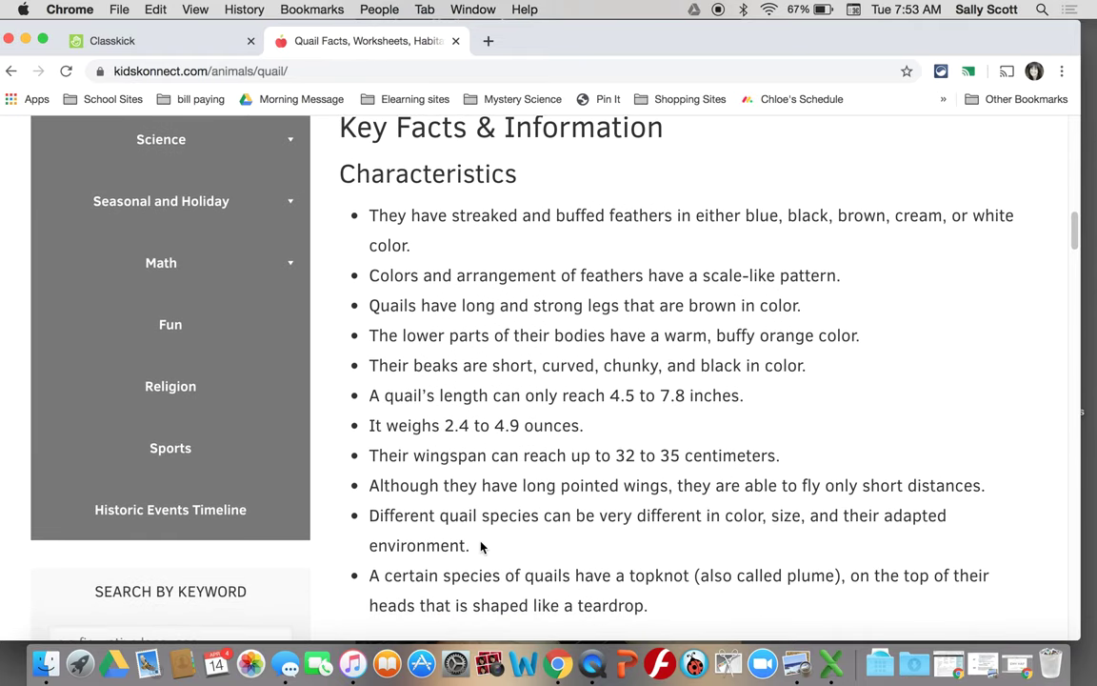
{"action": "scroll", "coordinate": [481, 544], "scroll_direction": "up", "scroll_amount": 1}
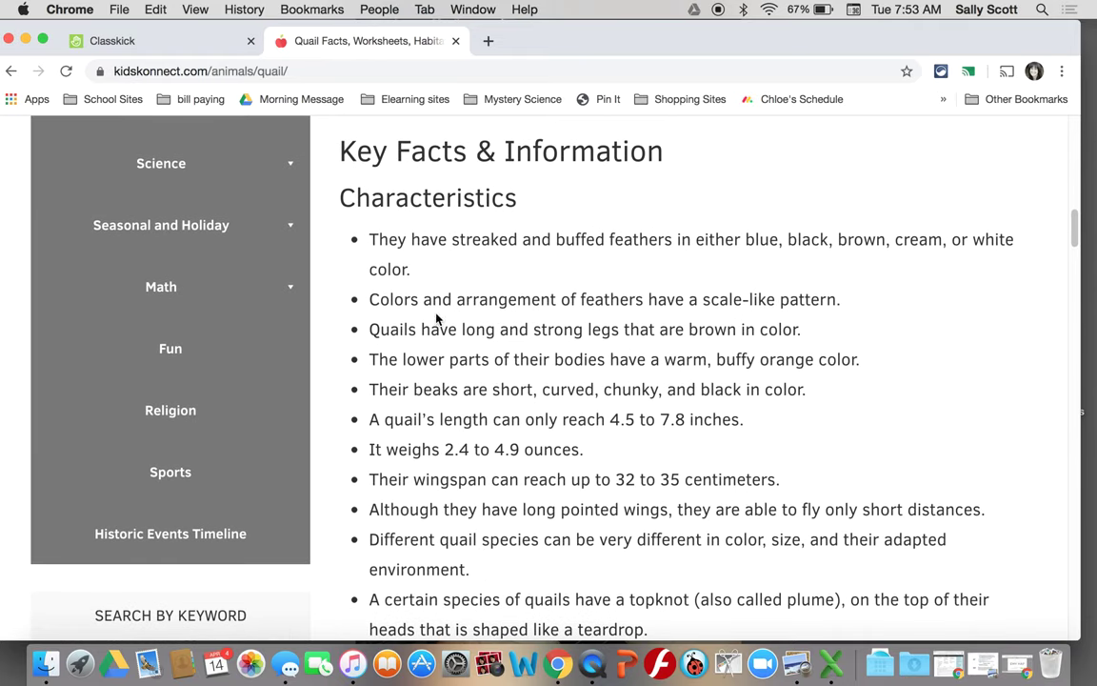
{"action": "scroll", "coordinate": [453, 529], "scroll_direction": "down", "scroll_amount": 10}
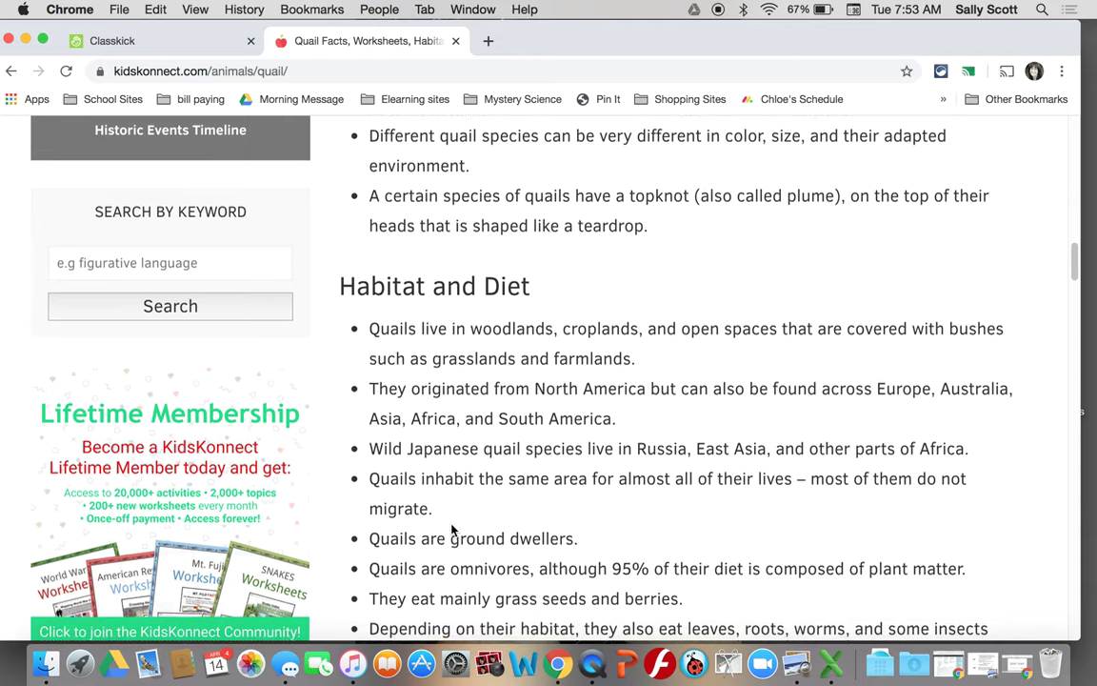
{"action": "scroll", "coordinate": [452, 524], "scroll_direction": "down", "scroll_amount": 9}
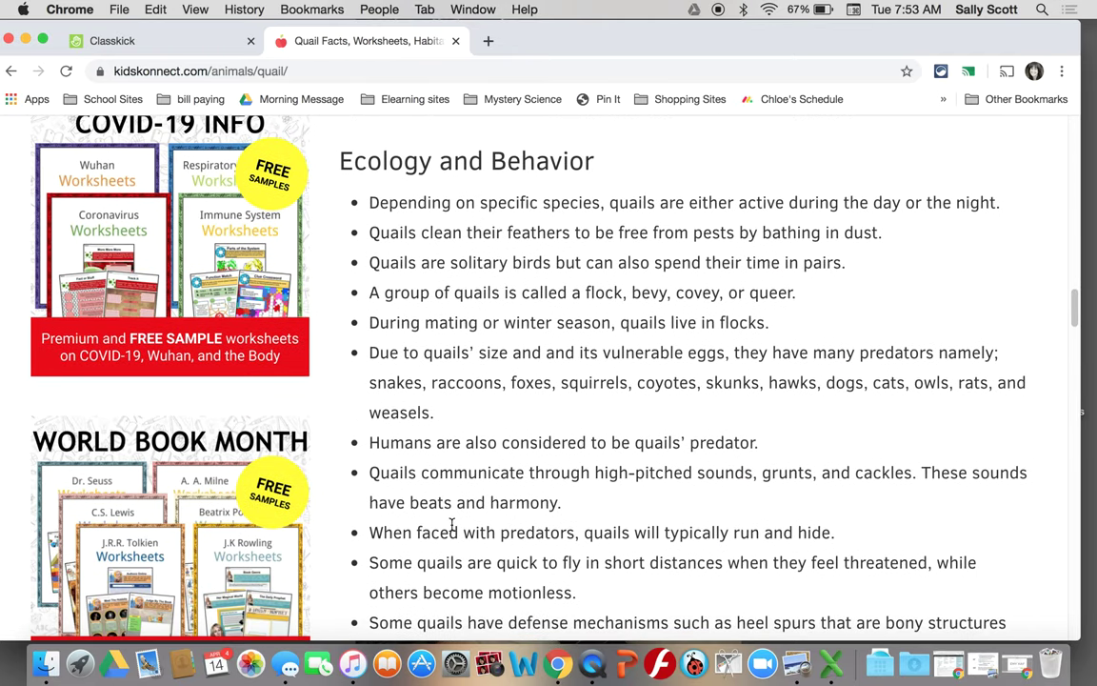
{"action": "scroll", "coordinate": [452, 530], "scroll_direction": "down", "scroll_amount": 8}
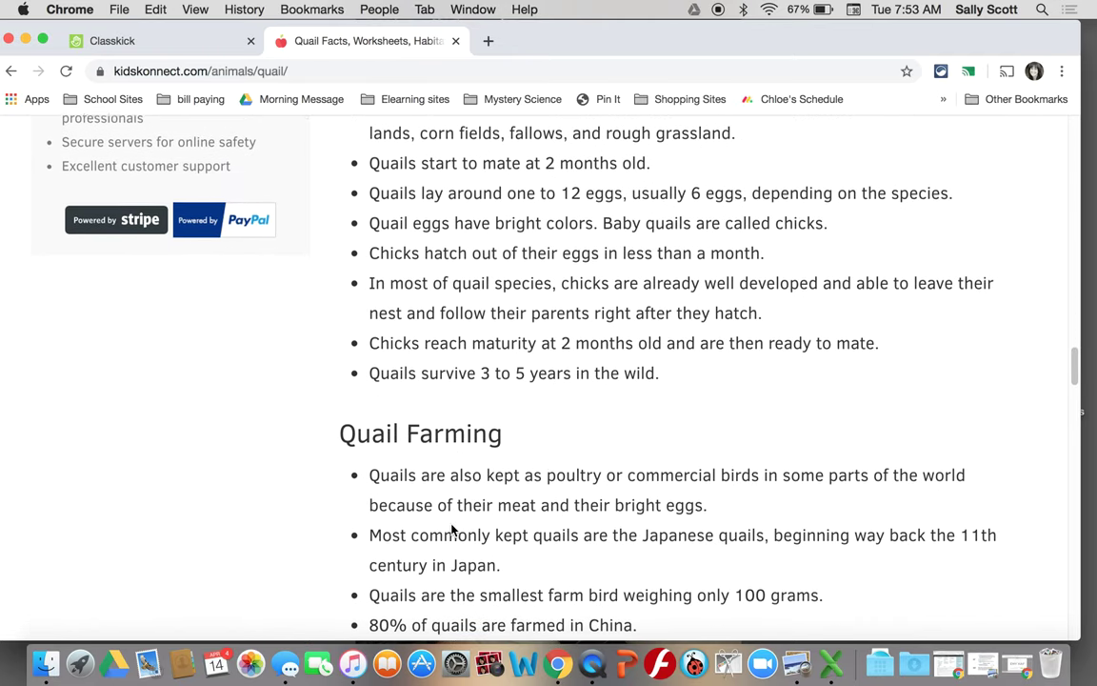
- Copy the quail page's web address and return to the Classkick lesson
{"action": "left_click", "coordinate": [273, 72]}
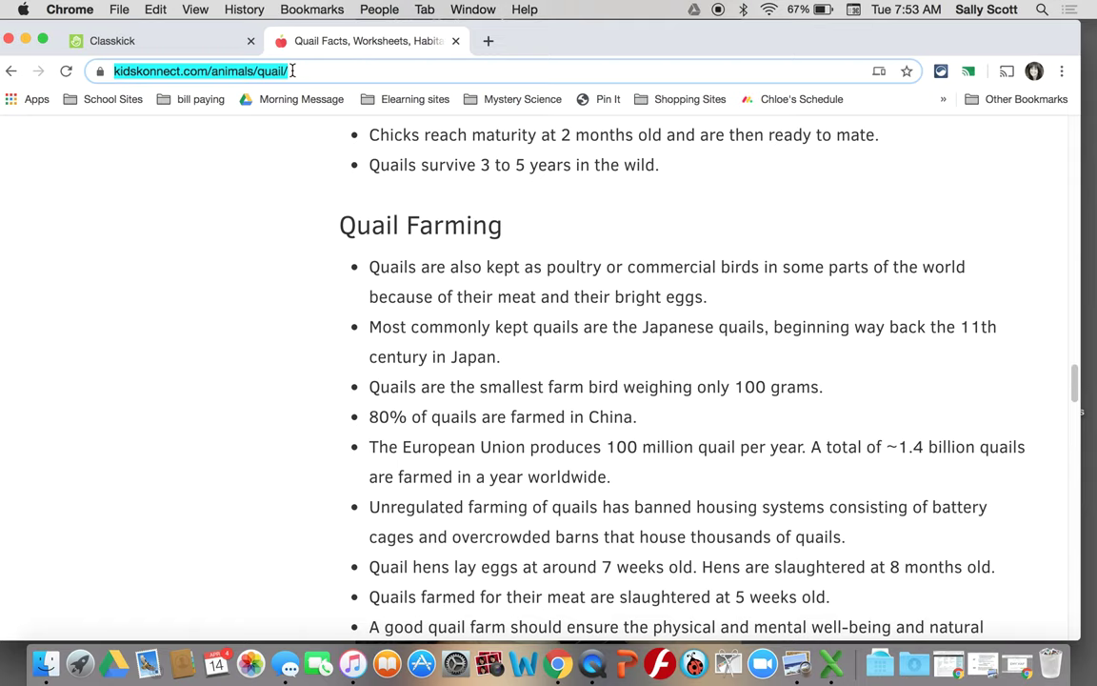
{"action": "left_click", "coordinate": [157, 9]}
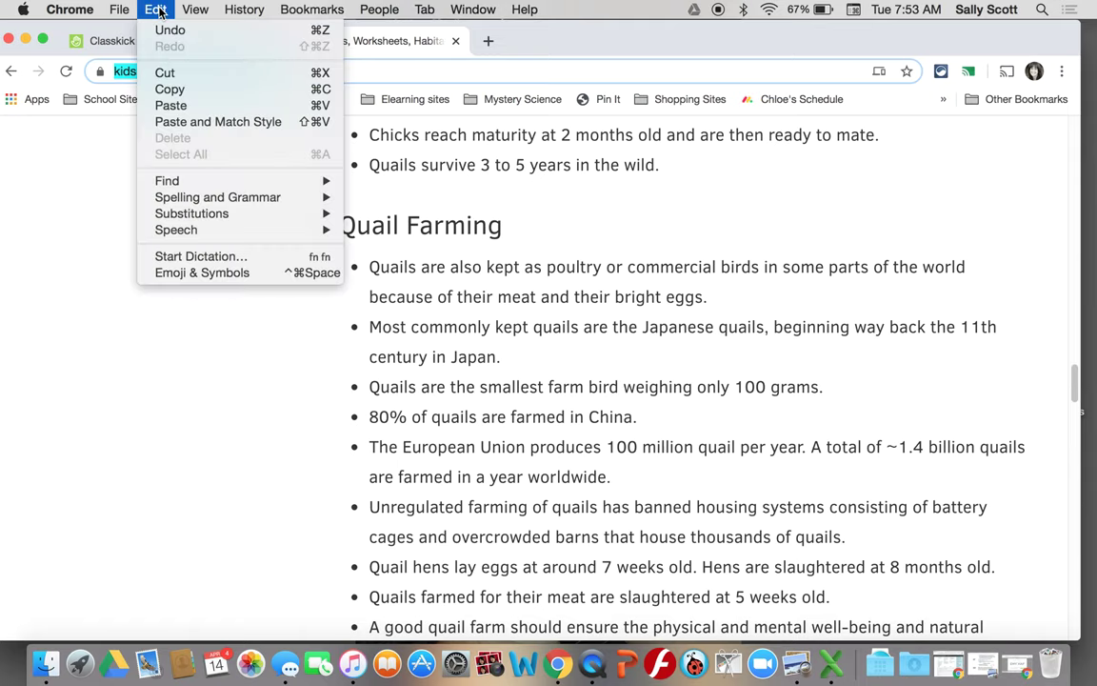
{"action": "left_click", "coordinate": [162, 89]}
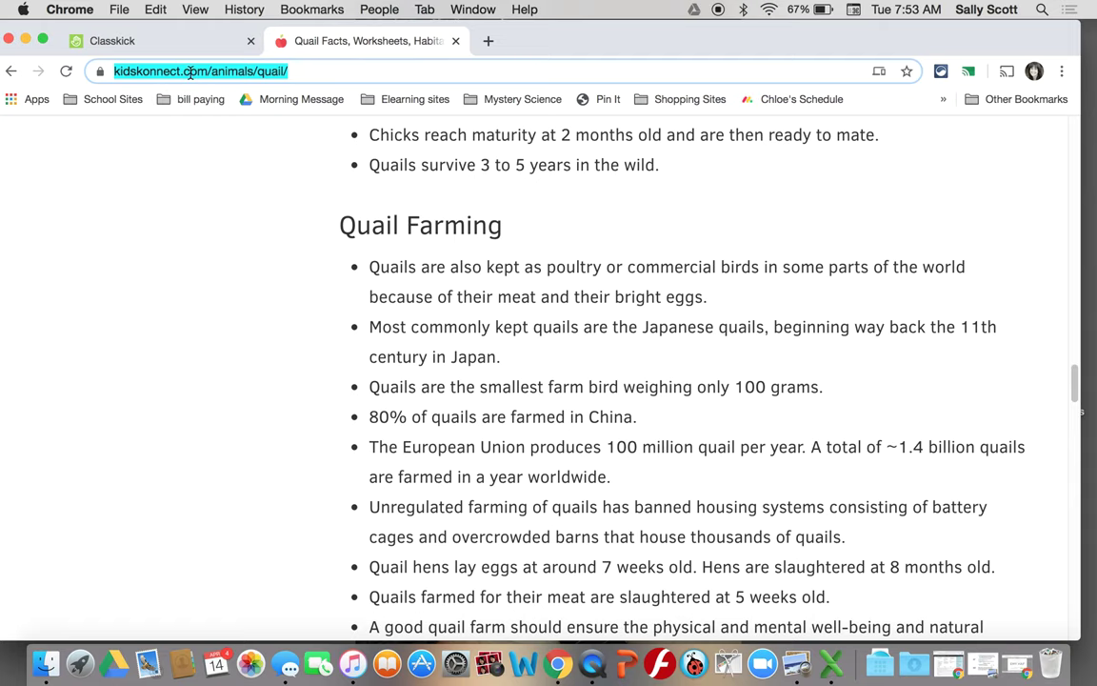
{"action": "right_click", "coordinate": [191, 74]}
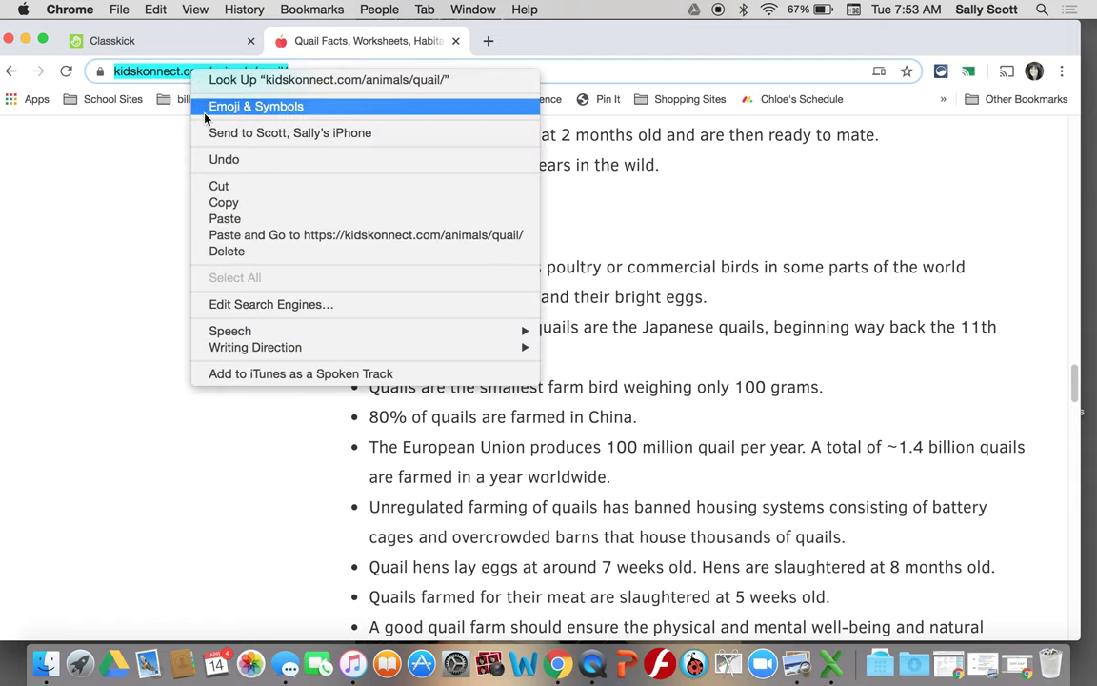
{"action": "left_click", "coordinate": [214, 204]}
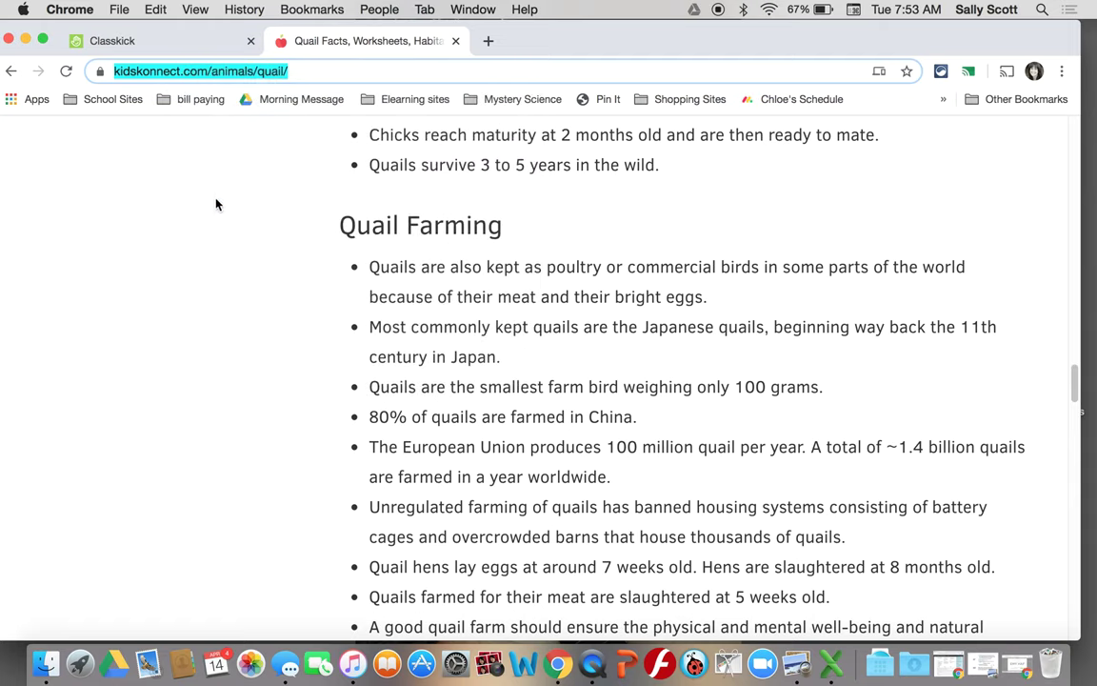
{"action": "left_click", "coordinate": [186, 43]}
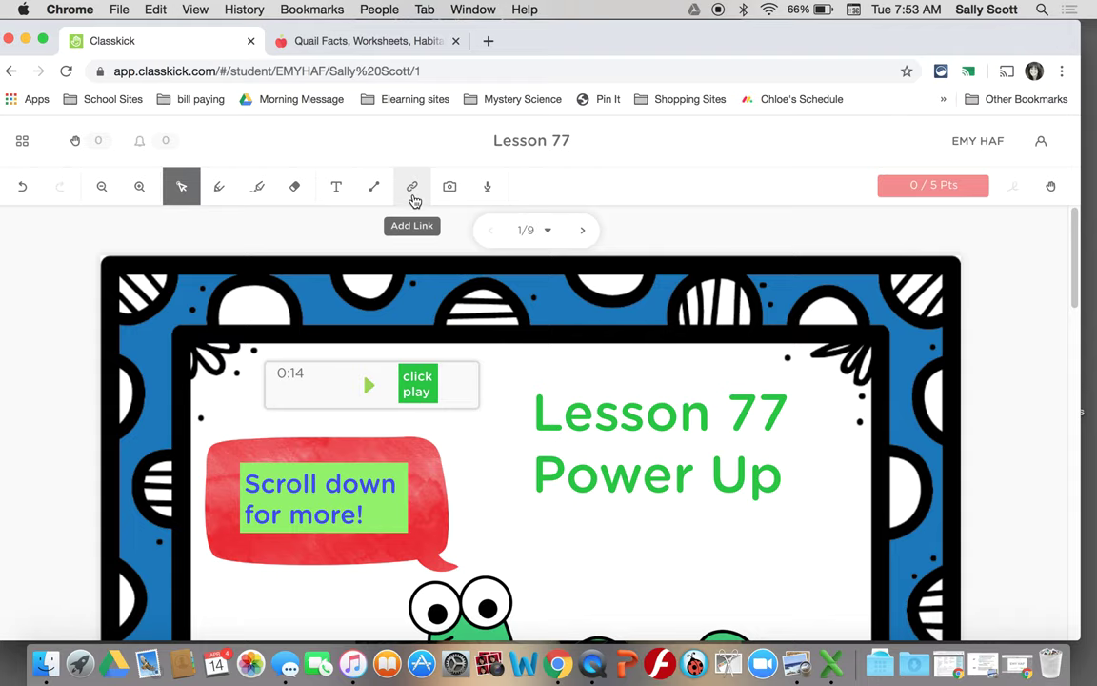
- Add a 'Quail Fun Facts' web link with the pasted KidsKonnect quail address and save it
{"action": "left_click", "coordinate": [412, 191]}
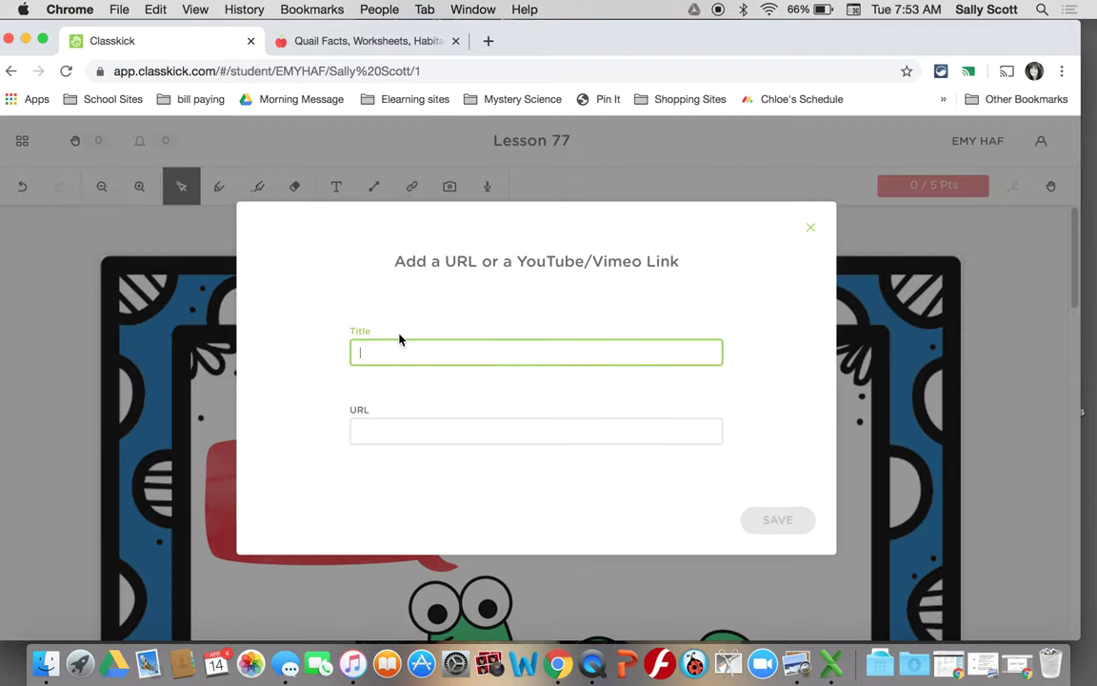
{"action": "type", "text": "Qua"}
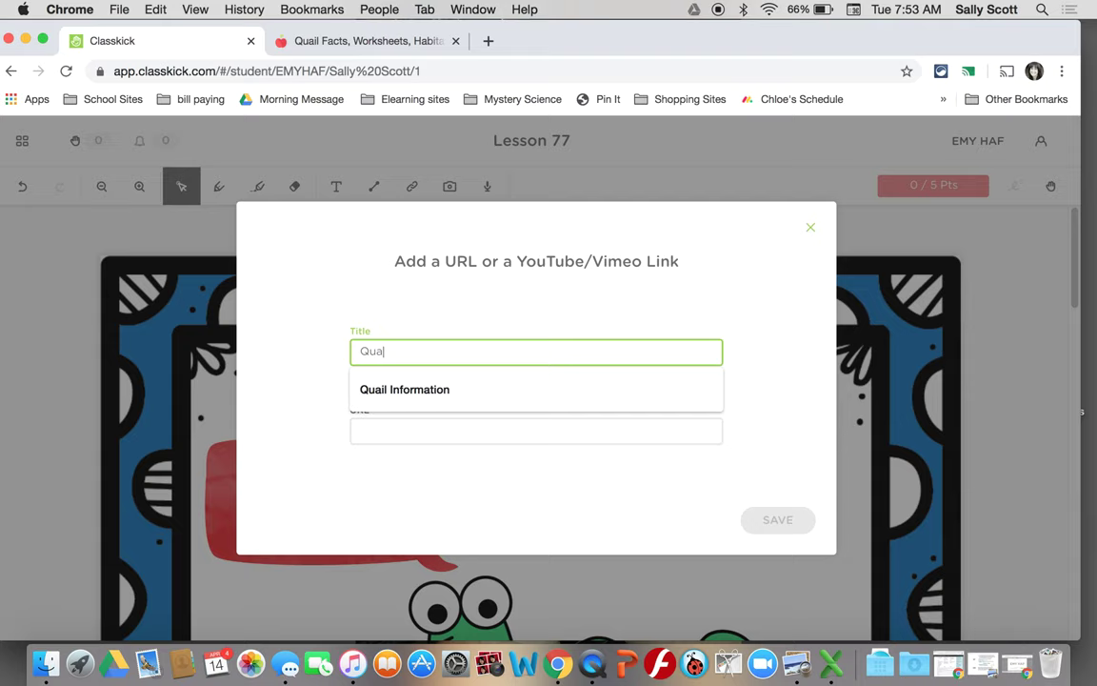
{"action": "type", "text": "il Fun Facts"}
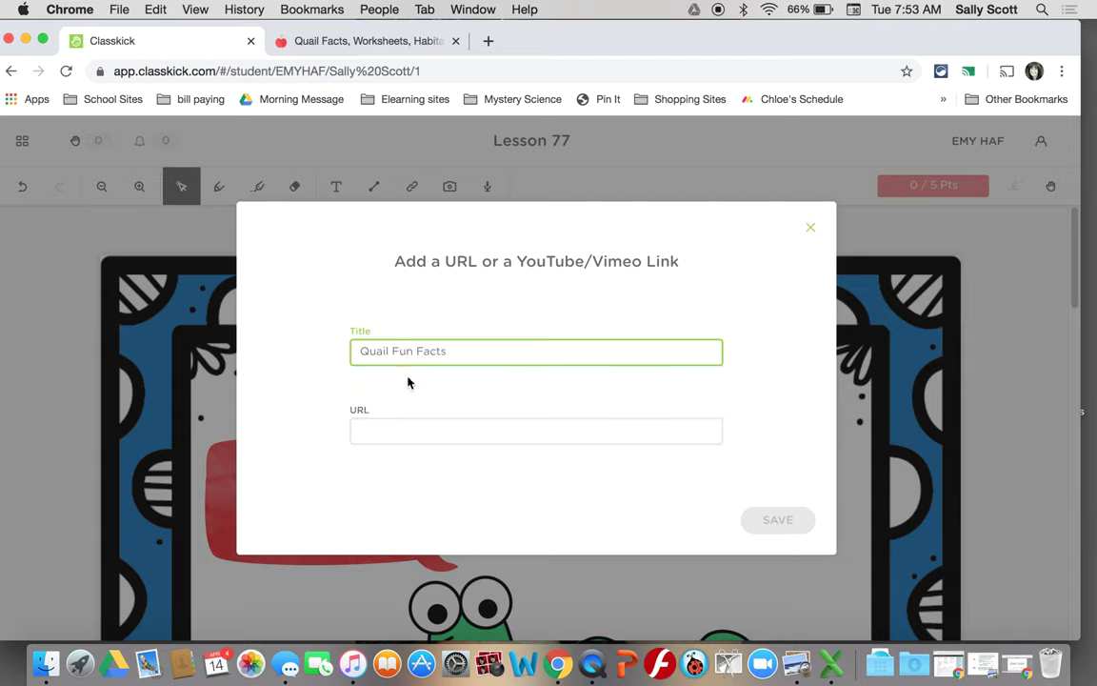
{"action": "left_click", "coordinate": [408, 424]}
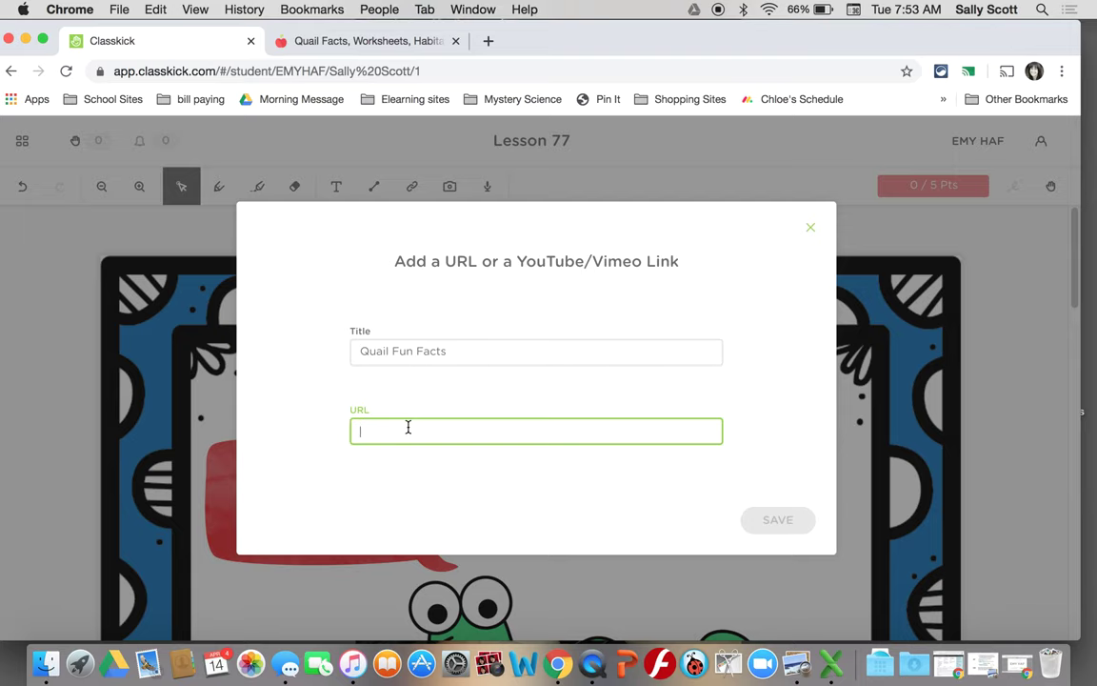
{"action": "left_click", "coordinate": [155, 10]}
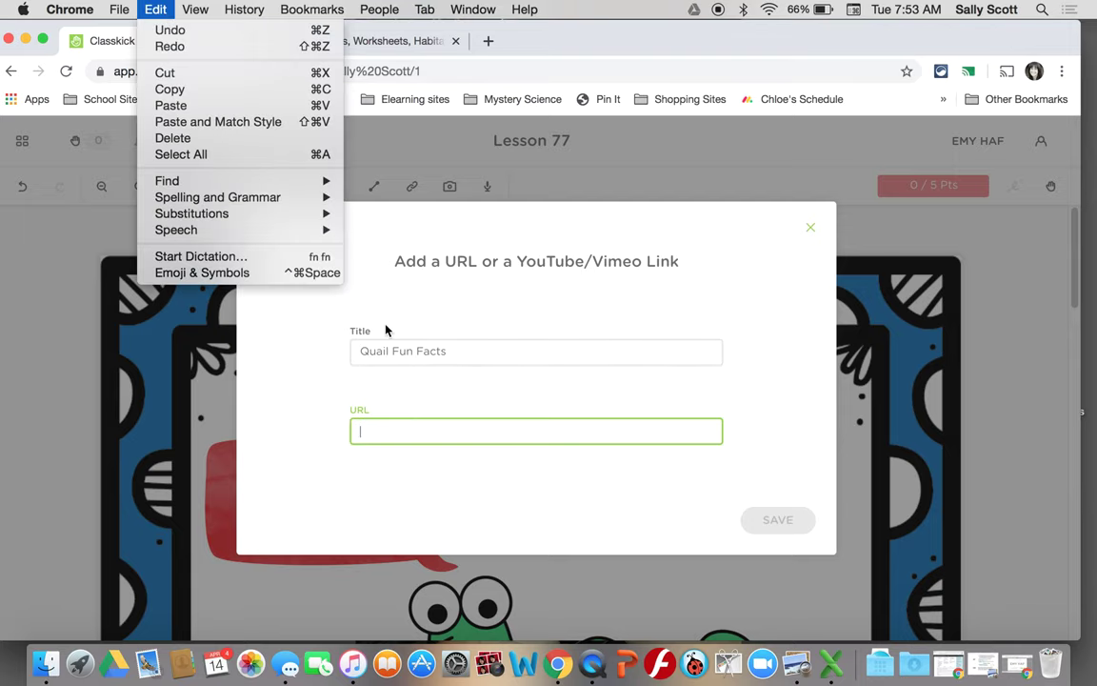
{"action": "left_click", "coordinate": [404, 431]}
{"action": "right_click", "coordinate": [405, 432]}
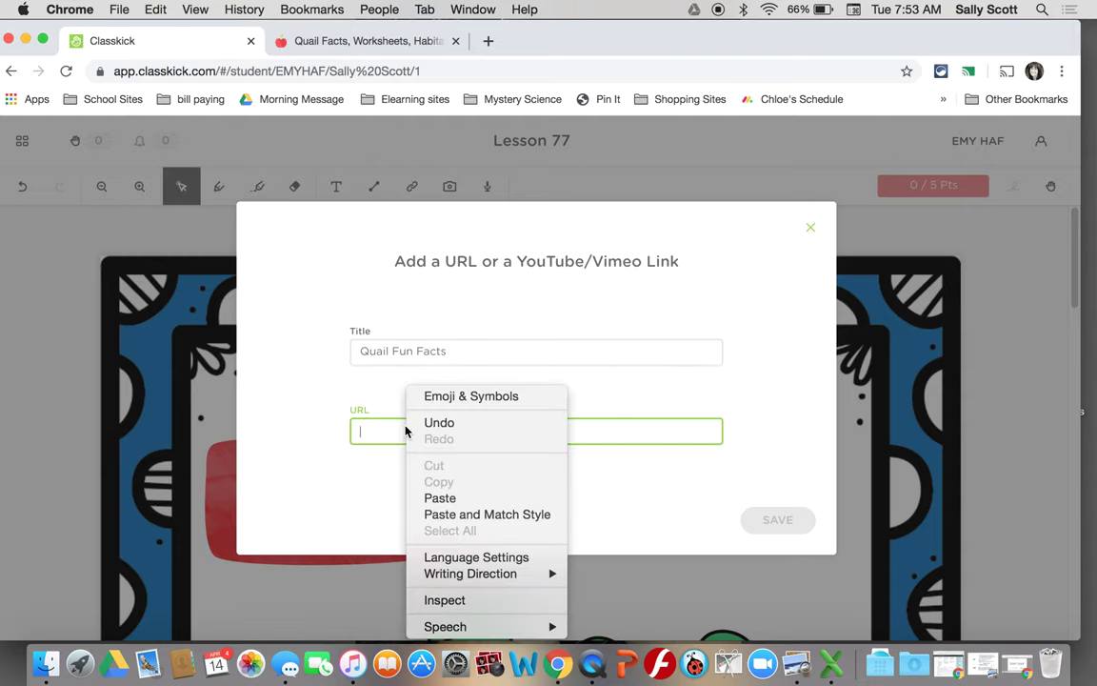
{"action": "left_click", "coordinate": [441, 499]}
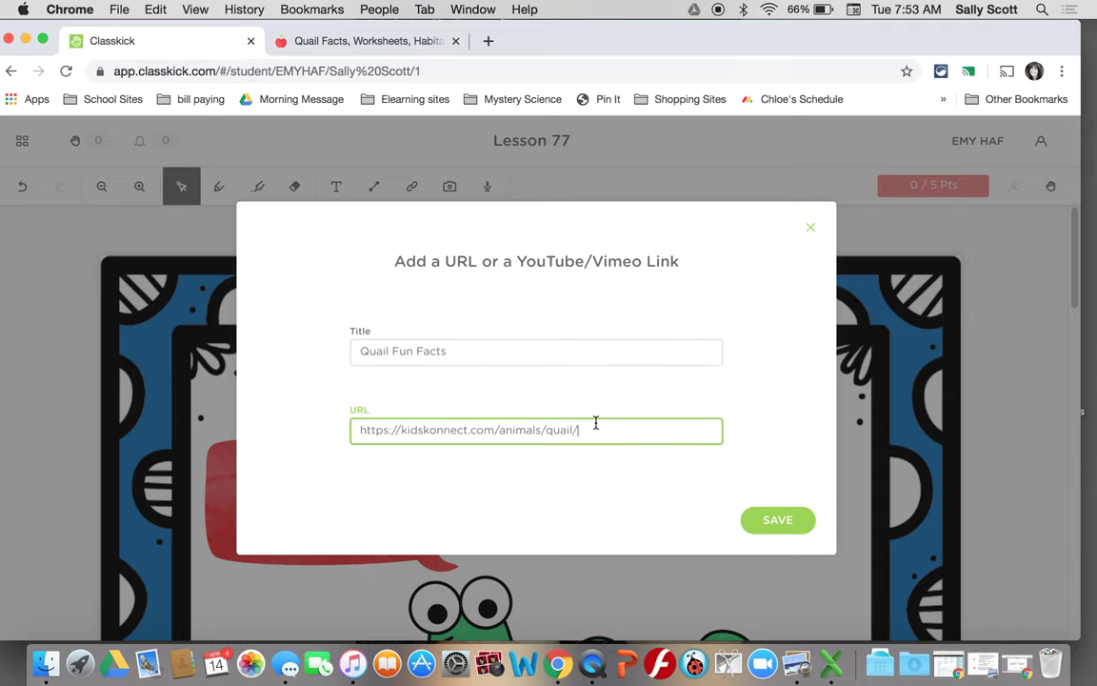
{"action": "left_click", "coordinate": [752, 516]}
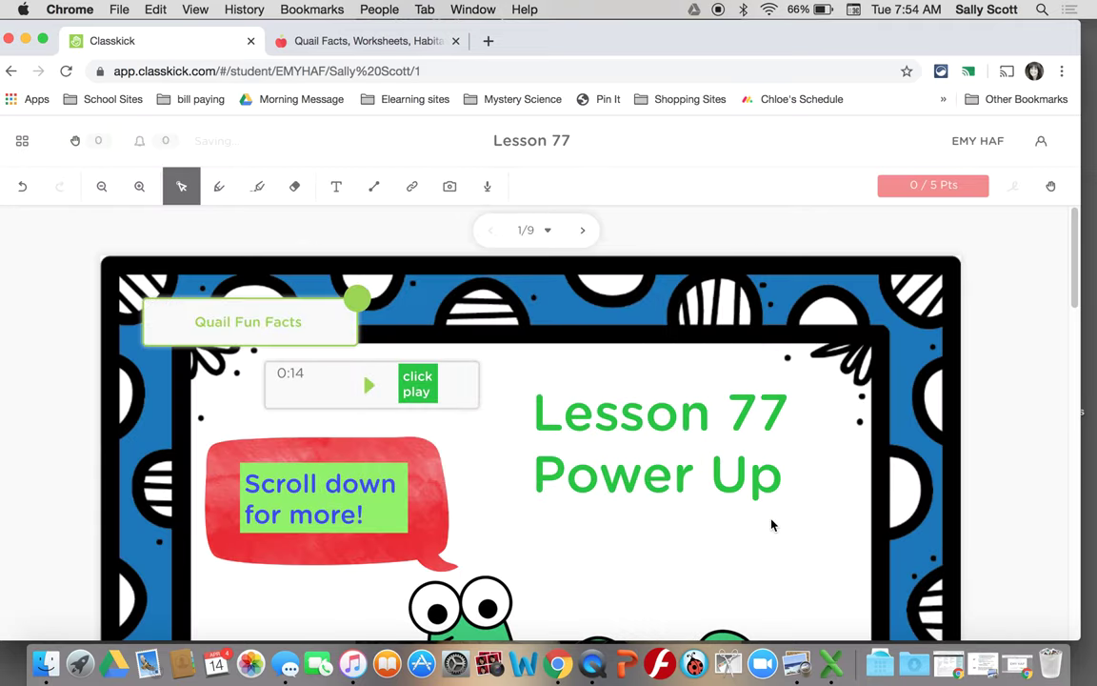
- Drag the Quail Fun Facts link below Power Up, then delete it from its options
{"action": "left_click_drag", "start_coordinate": [345, 328], "coordinate": [736, 545]}
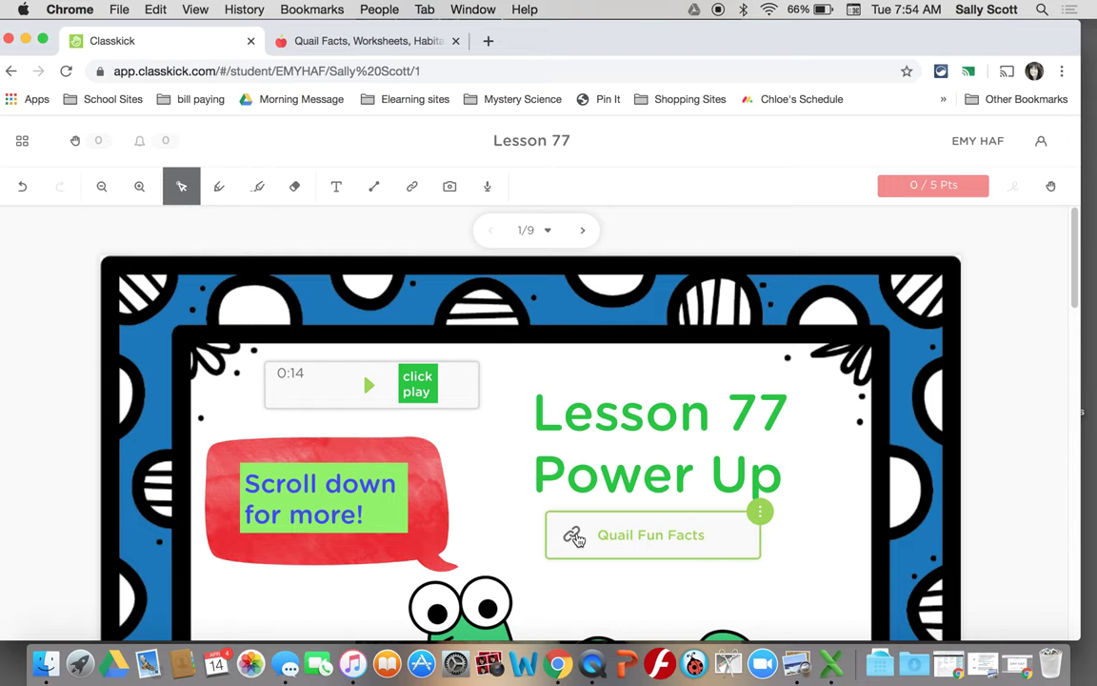
{"action": "left_click", "coordinate": [760, 512]}
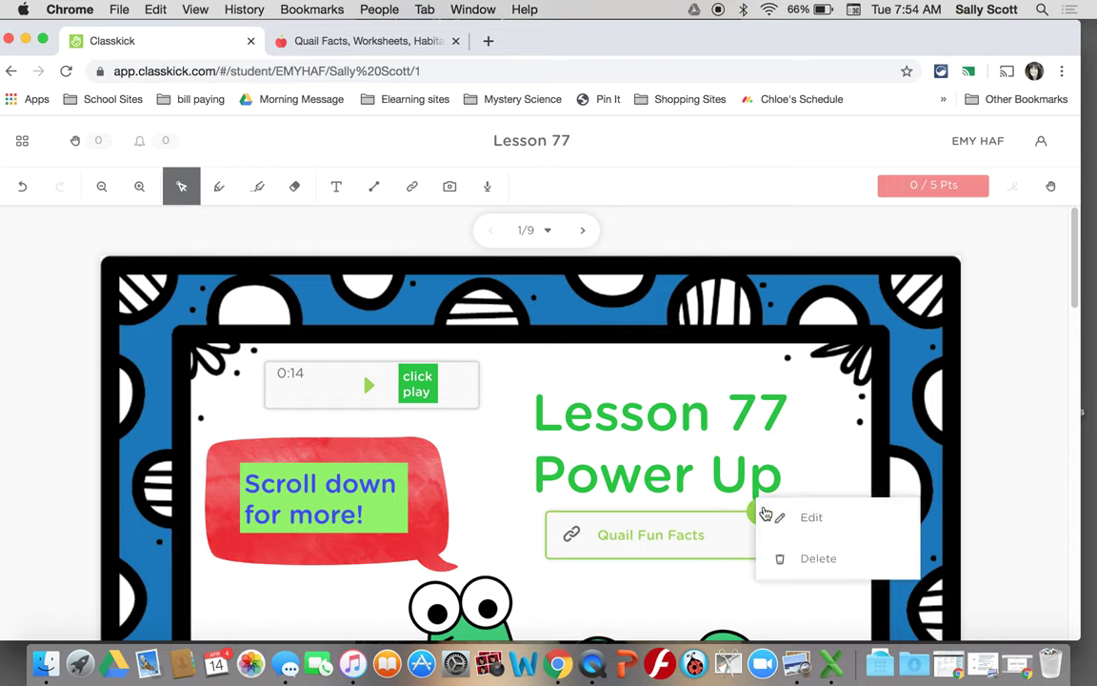
{"action": "left_click", "coordinate": [812, 562]}
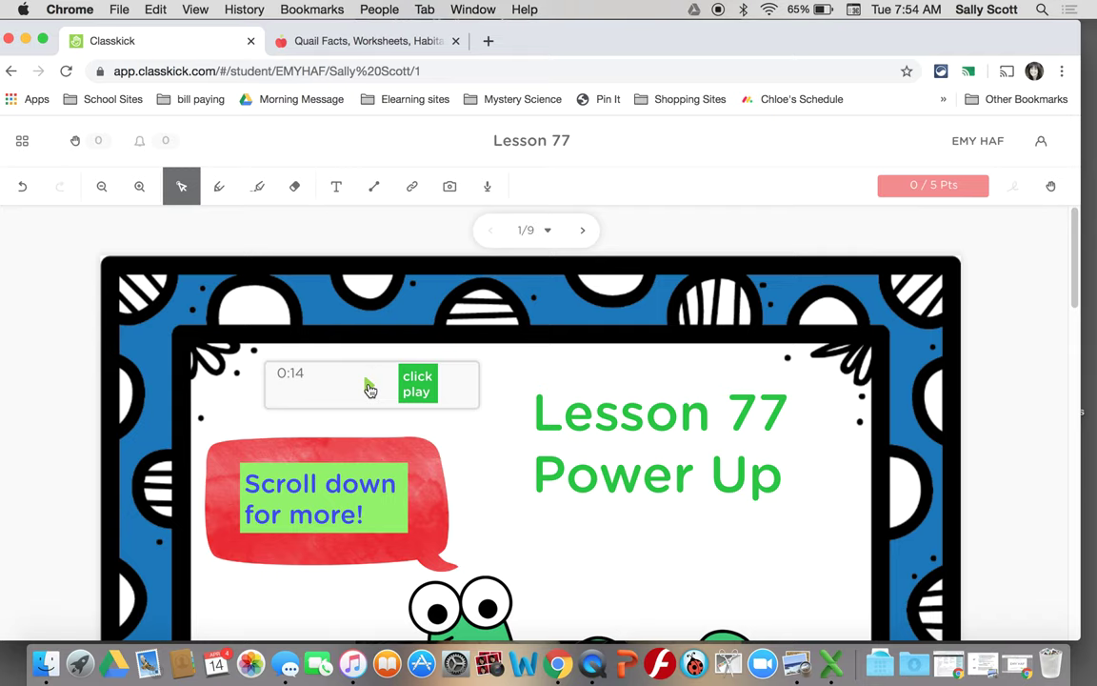
- Play the 0:14 audio clip, then erase 578 from the mile question's answer box
{"action": "left_click", "coordinate": [370, 386]}
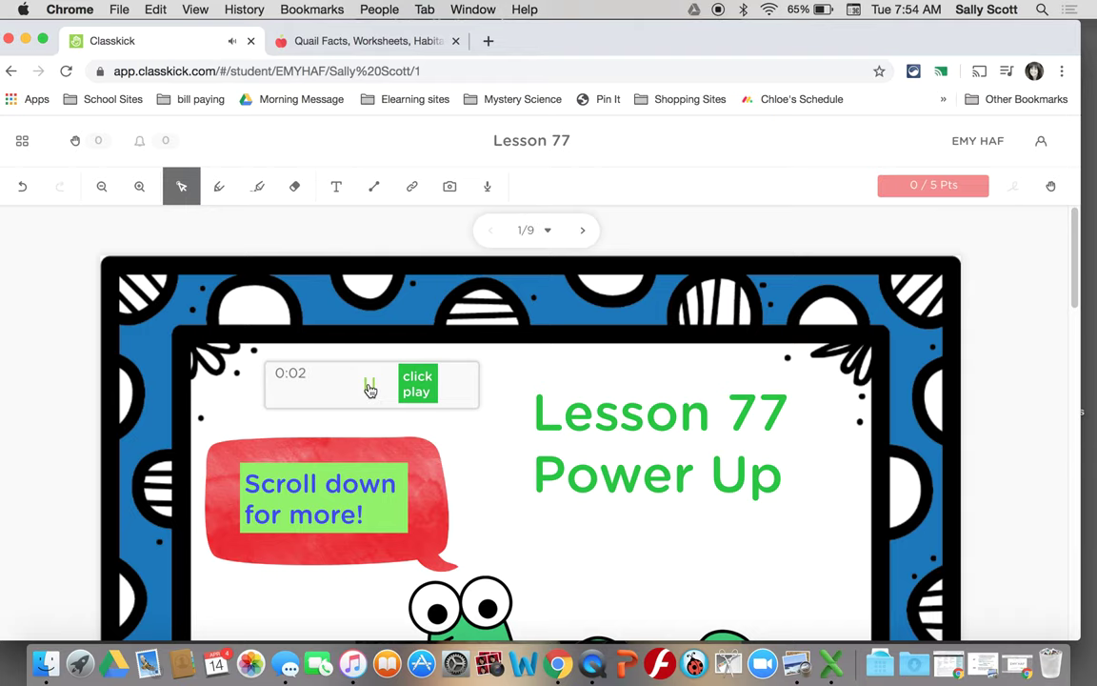
{"action": "scroll", "coordinate": [370, 388], "scroll_direction": "down", "scroll_amount": 5}
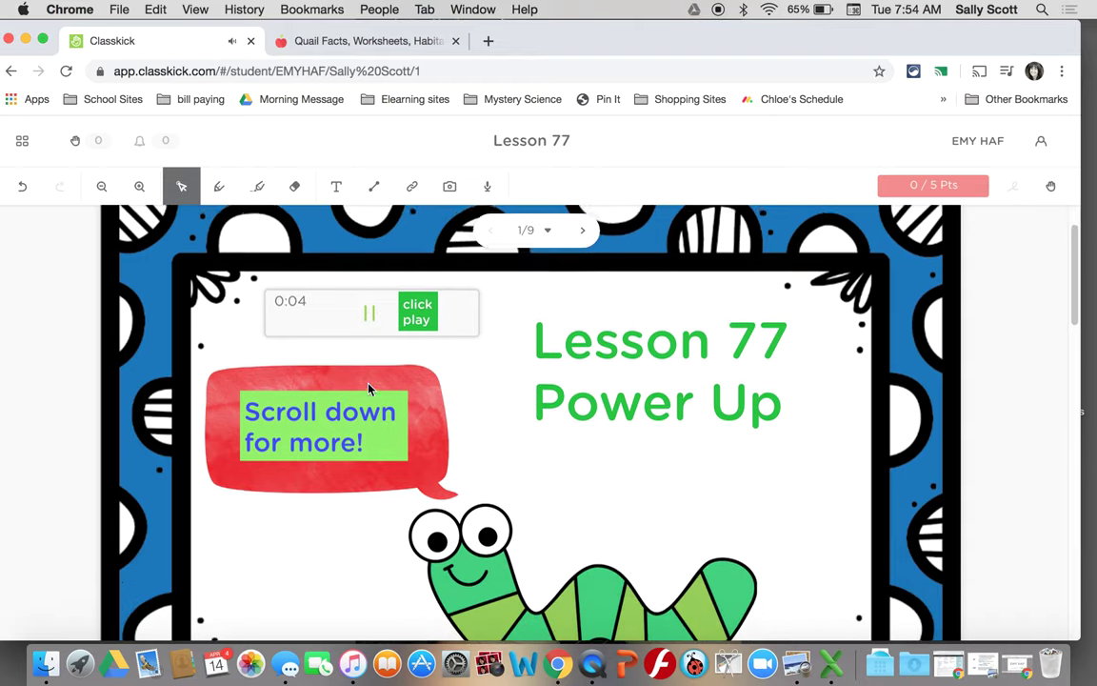
{"action": "scroll", "coordinate": [370, 389], "scroll_direction": "down", "scroll_amount": 7}
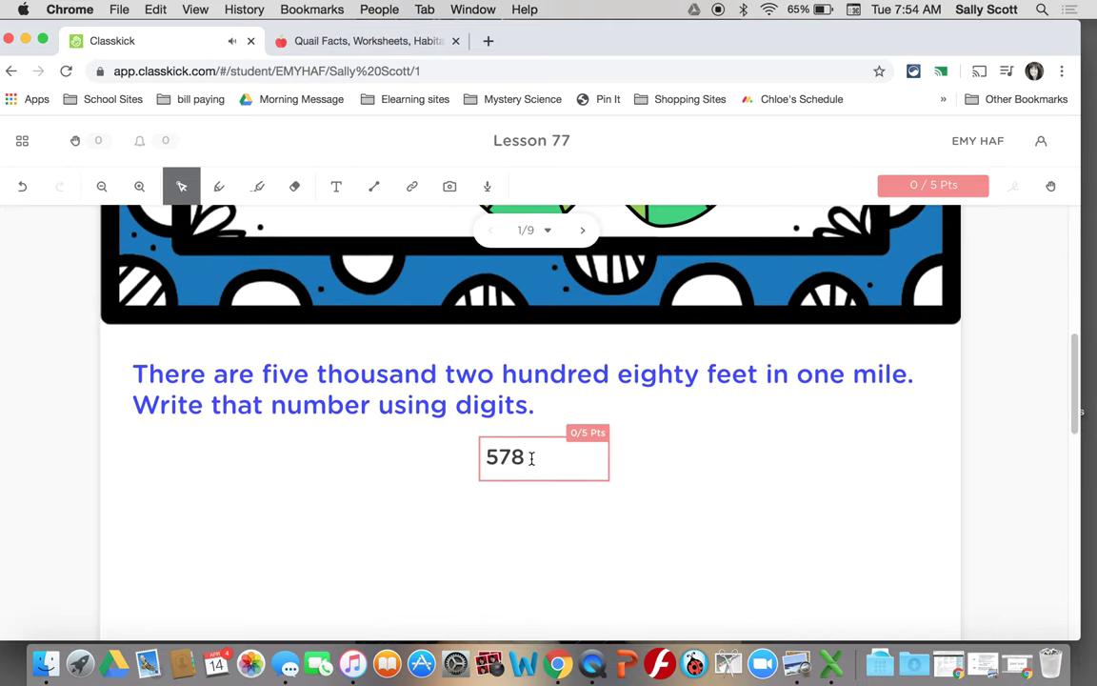
{"action": "left_click_drag", "start_coordinate": [565, 458], "coordinate": [483, 455]}
{"action": "key", "text": "BackSpace"}
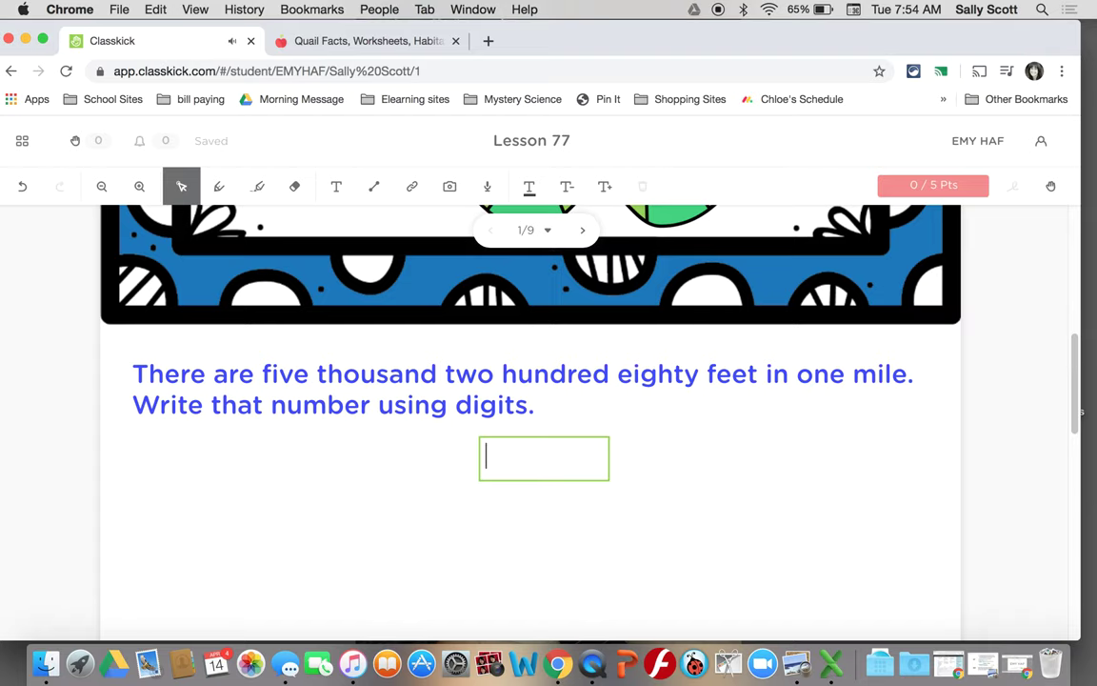
{"action": "scroll", "coordinate": [529, 419], "scroll_direction": "up", "scroll_amount": 10}
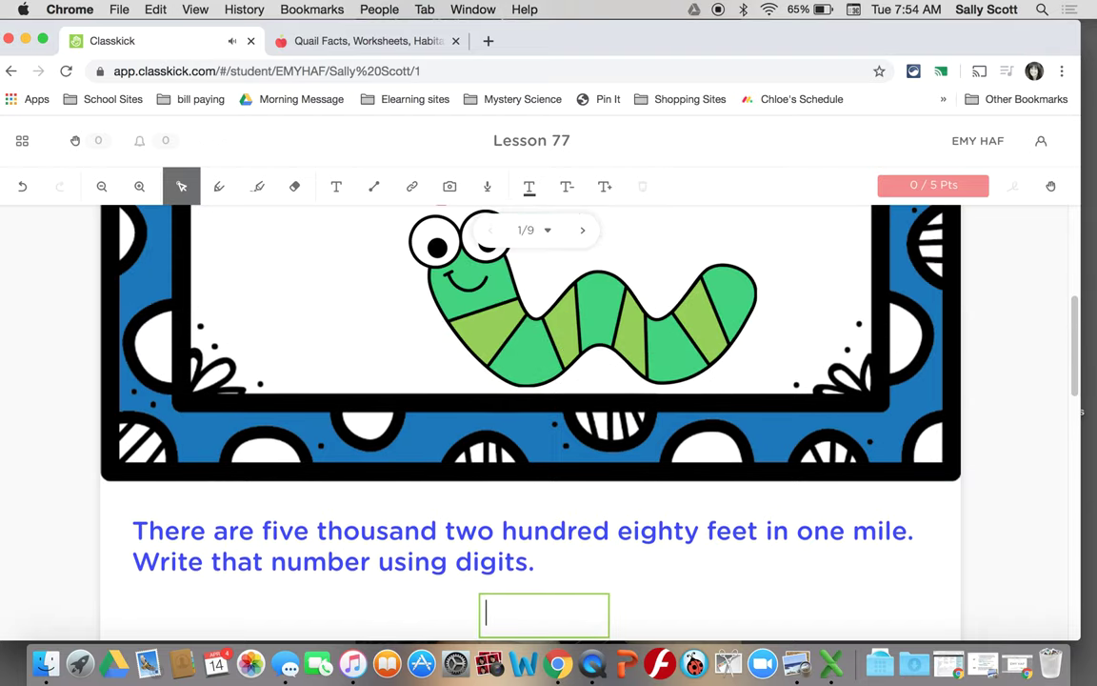
{"action": "scroll", "coordinate": [529, 419], "scroll_direction": "up", "scroll_amount": 2}
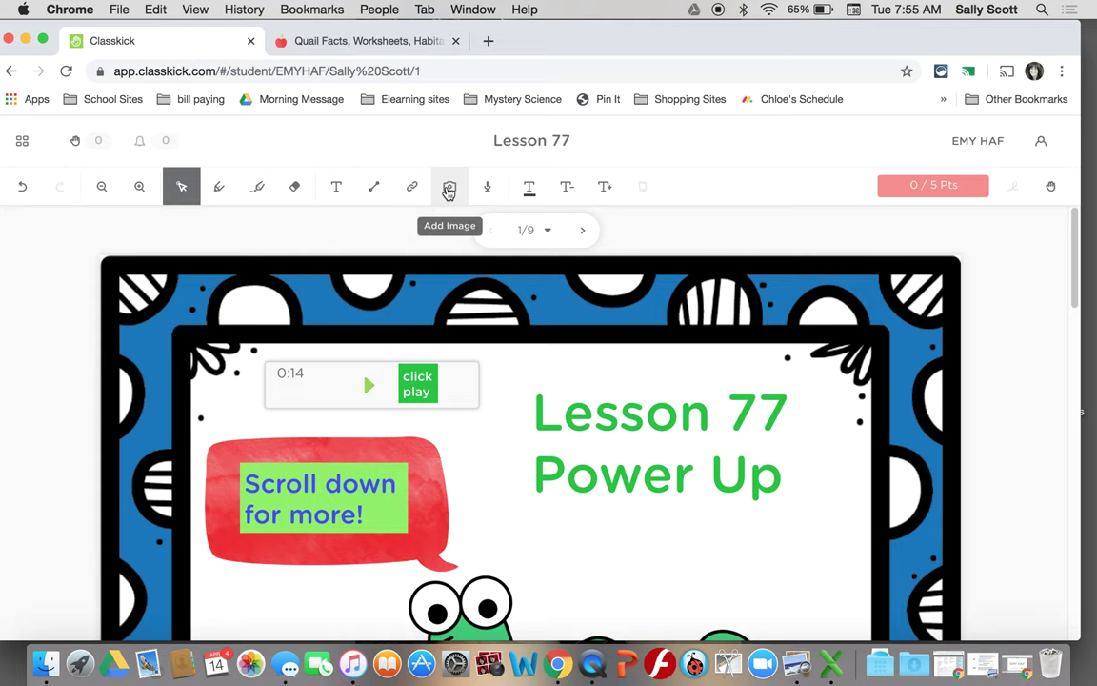
{"action": "scroll", "coordinate": [449, 189], "scroll_direction": "down", "scroll_amount": 10}
{"action": "left_click", "coordinate": [449, 187]}
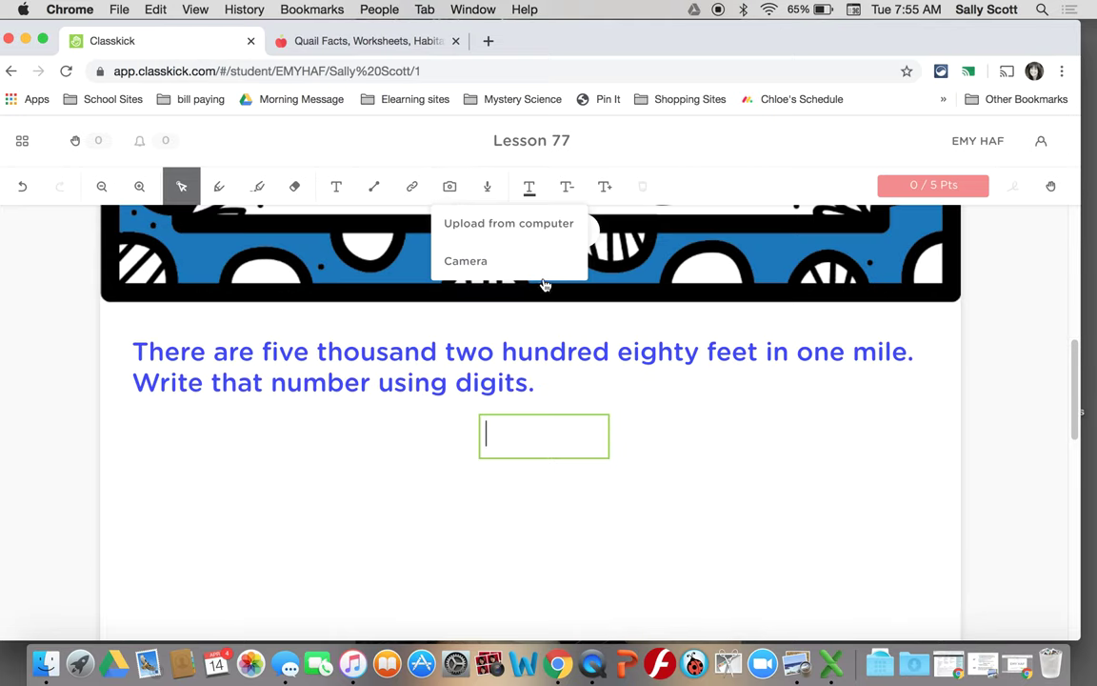
{"action": "left_click", "coordinate": [522, 234]}
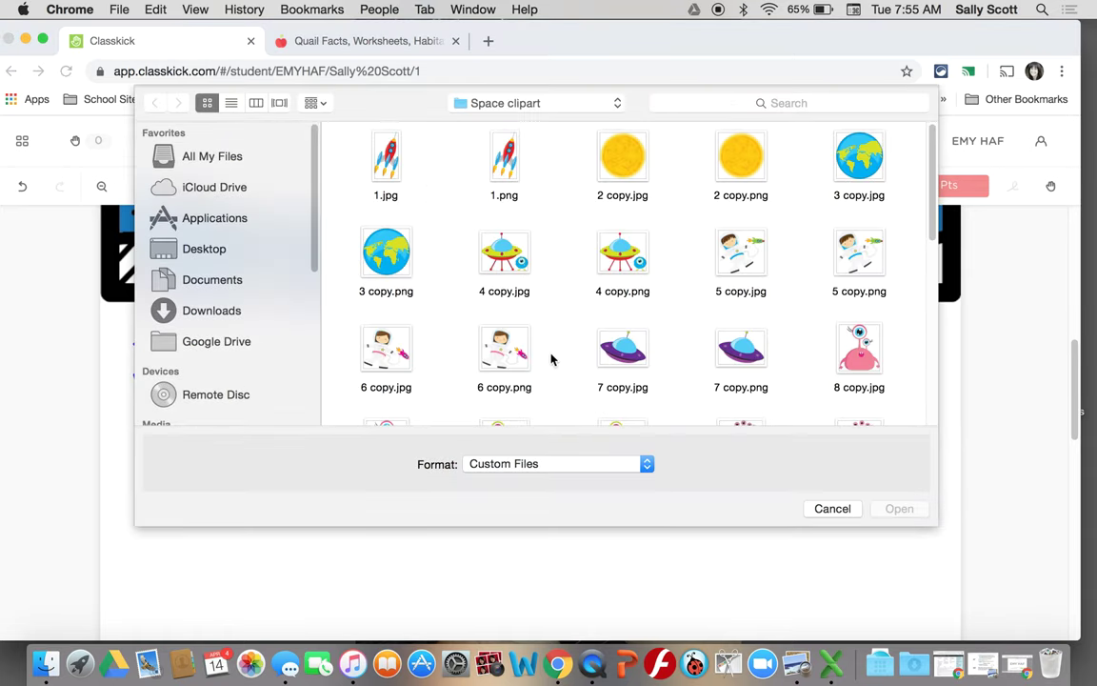
{"action": "left_click", "coordinate": [622, 351]}
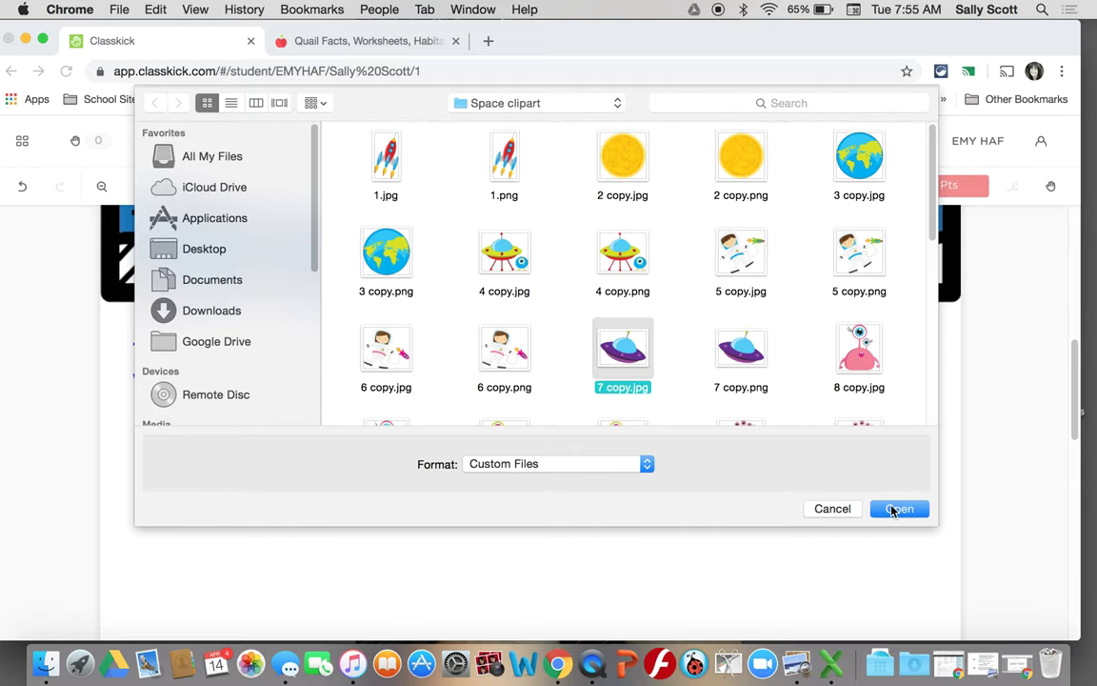
{"action": "left_click", "coordinate": [893, 510]}
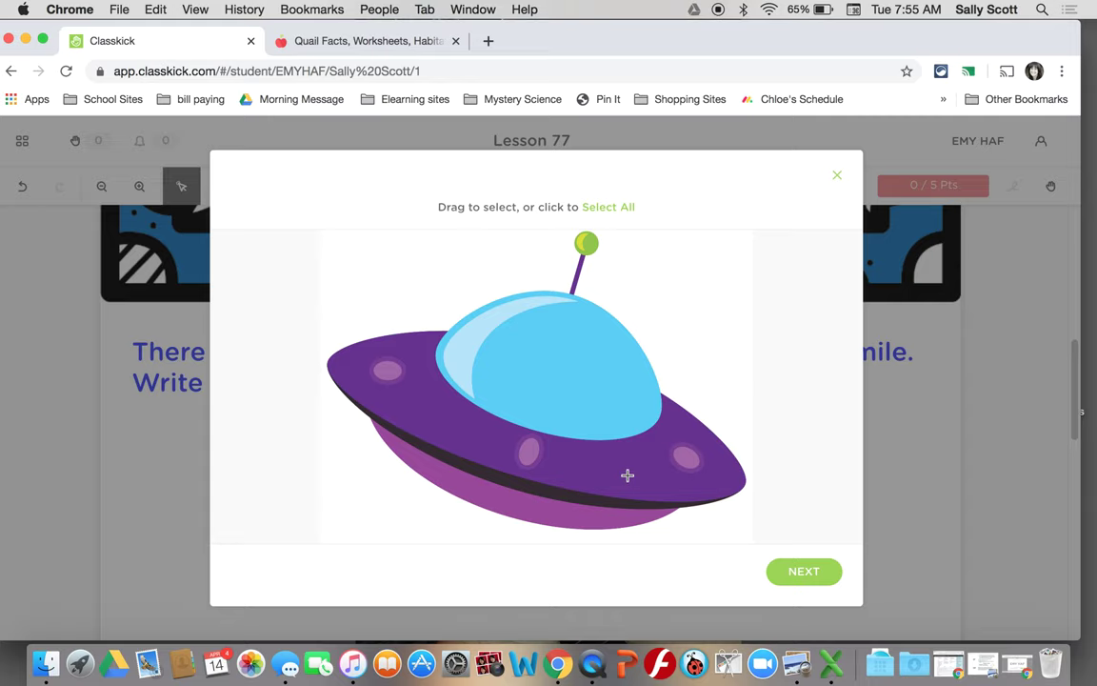
{"action": "left_click_drag", "start_coordinate": [441, 287], "coordinate": [675, 433]}
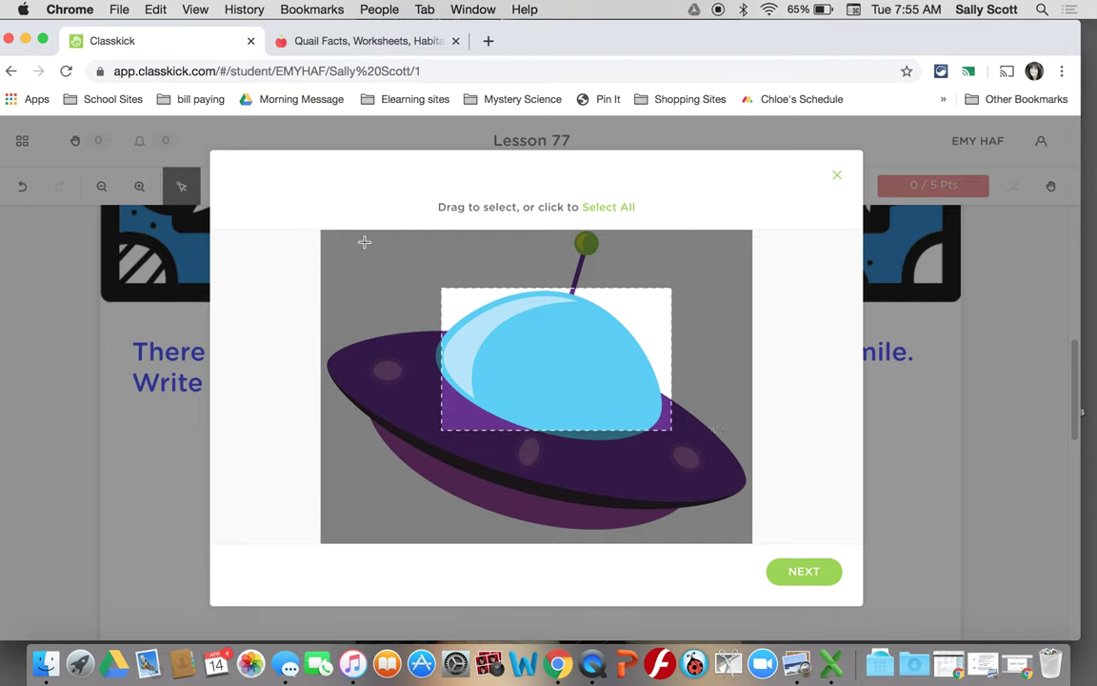
{"action": "left_click", "coordinate": [273, 245]}
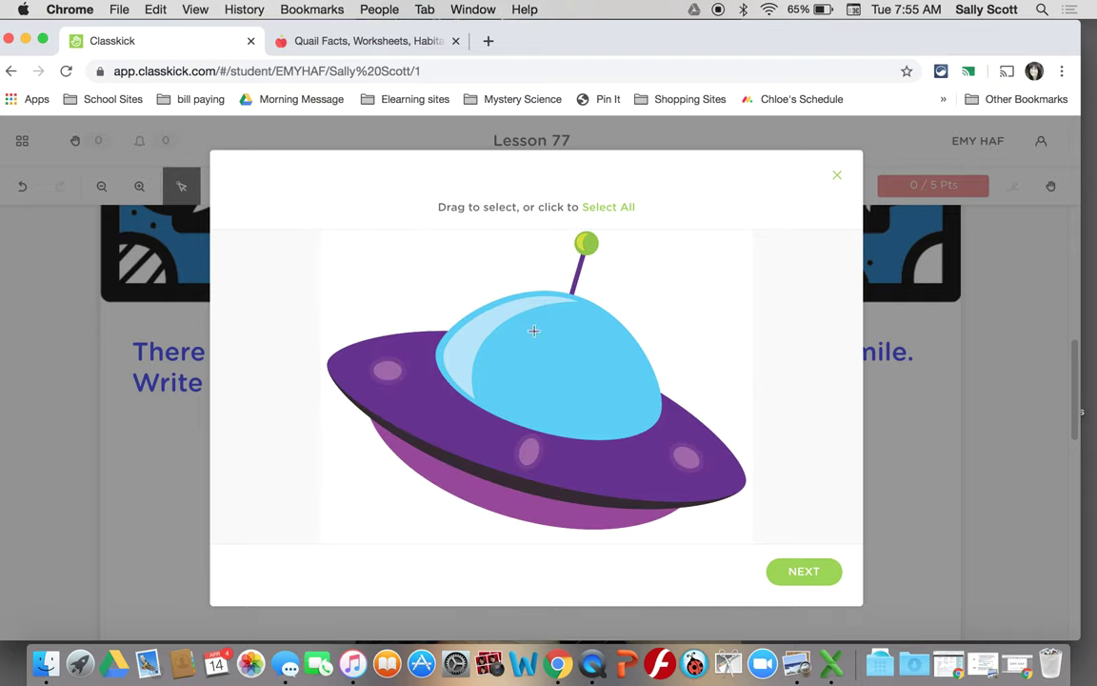
{"action": "left_click", "coordinate": [802, 576]}
{"action": "left_click", "coordinate": [798, 536]}
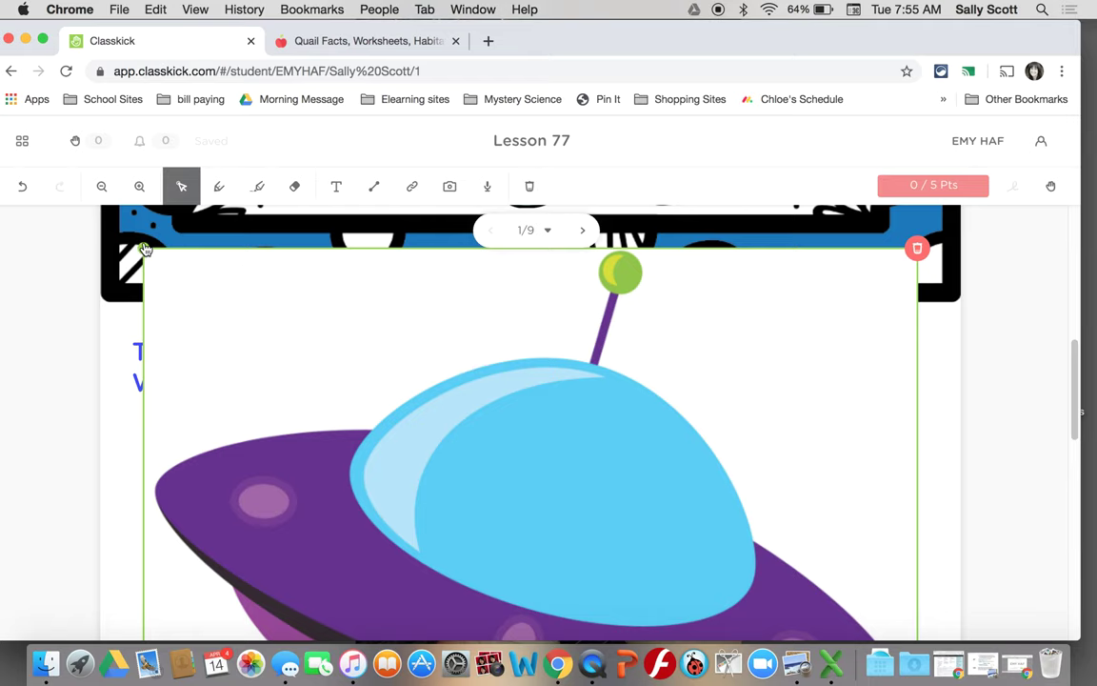
{"action": "left_click_drag", "start_coordinate": [143, 248], "coordinate": [156, 257]}
{"action": "left_click_drag", "start_coordinate": [341, 324], "coordinate": [401, 362]}
{"action": "left_click_drag", "start_coordinate": [447, 503], "coordinate": [305, 336]}
{"action": "left_click_drag", "start_coordinate": [278, 279], "coordinate": [590, 487]}
{"action": "left_click_drag", "start_coordinate": [642, 534], "coordinate": [731, 471]}
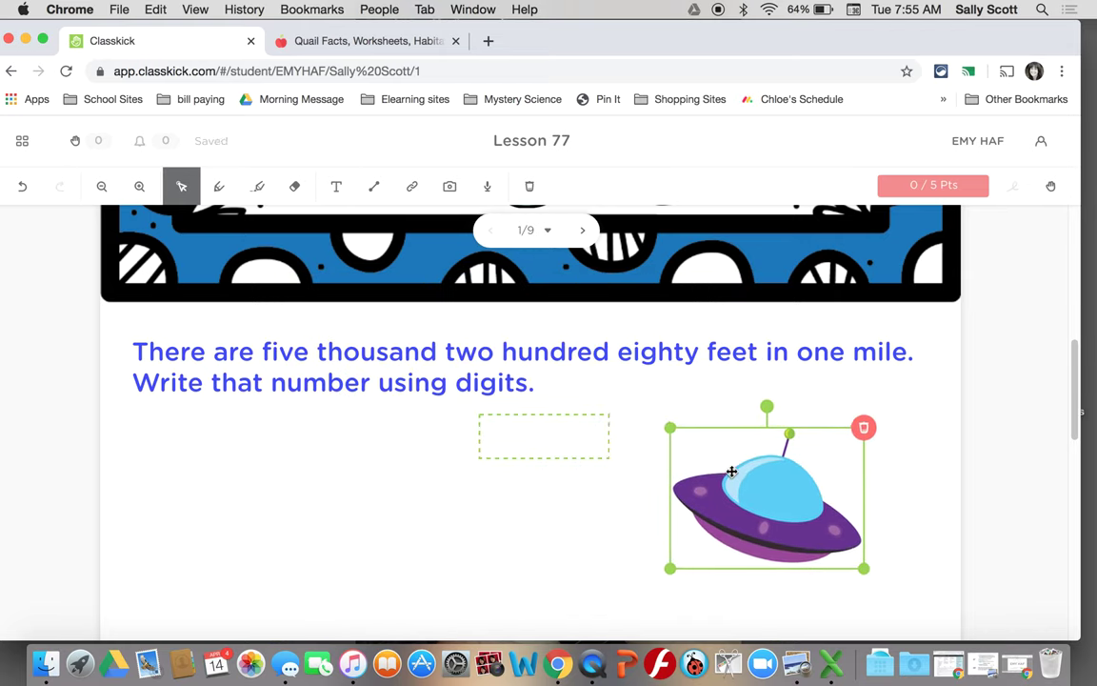
{"action": "scroll", "coordinate": [732, 471], "scroll_direction": "up", "scroll_amount": 10}
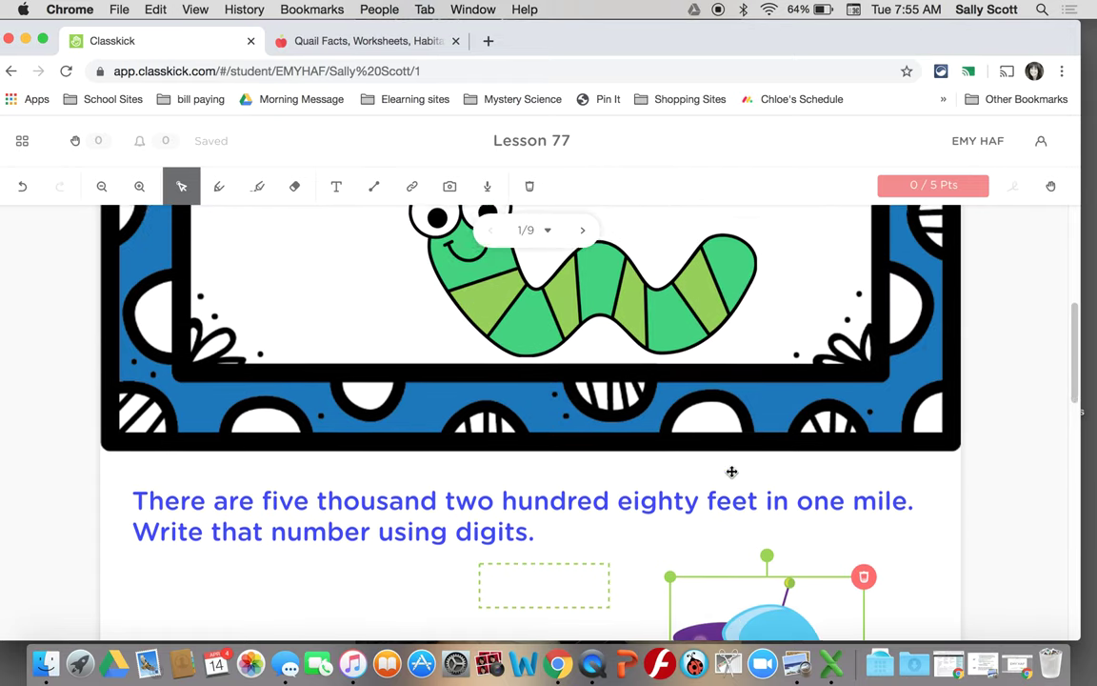
{"action": "scroll", "coordinate": [732, 476], "scroll_direction": "down", "scroll_amount": 10}
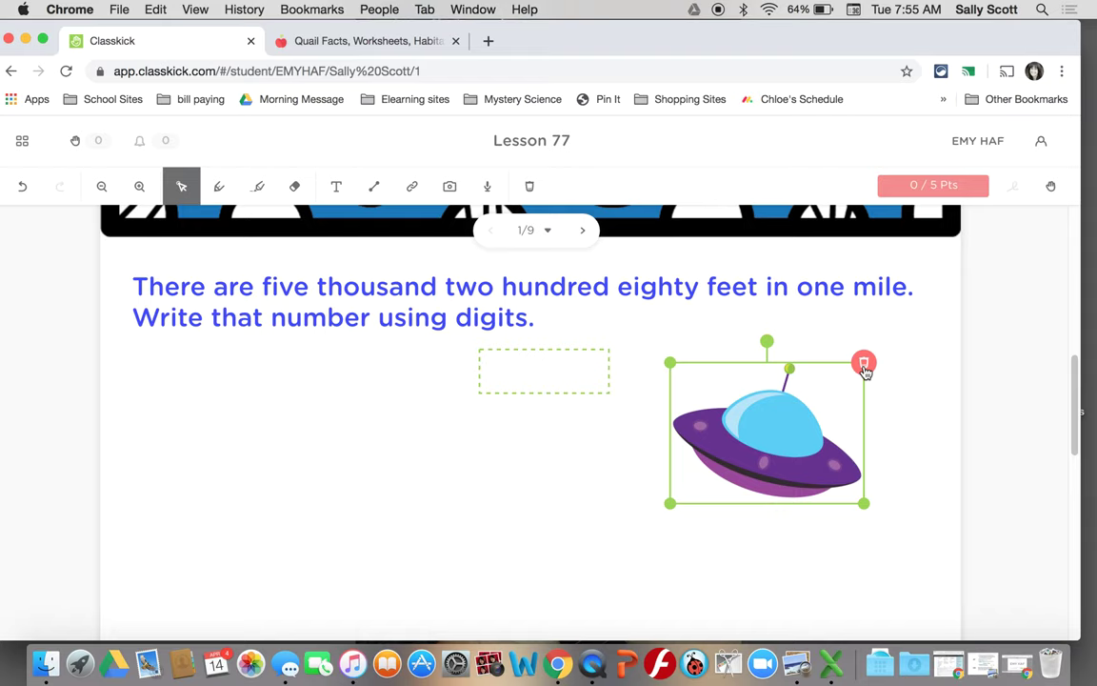
{"action": "left_click", "coordinate": [864, 365]}
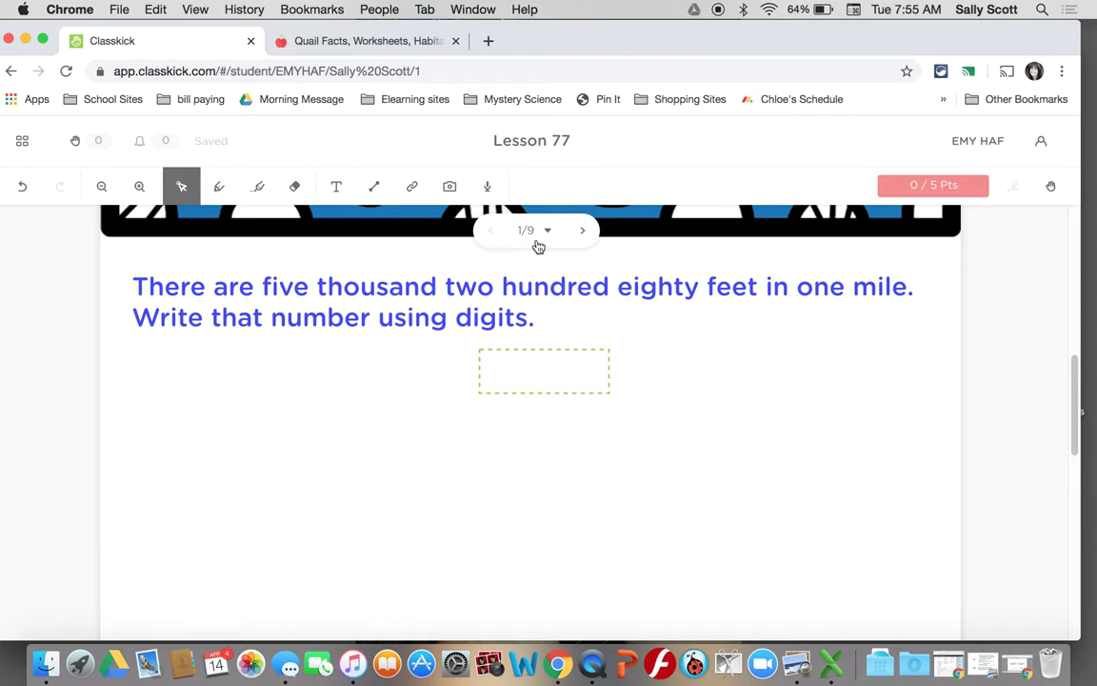
{"action": "left_click", "coordinate": [453, 190]}
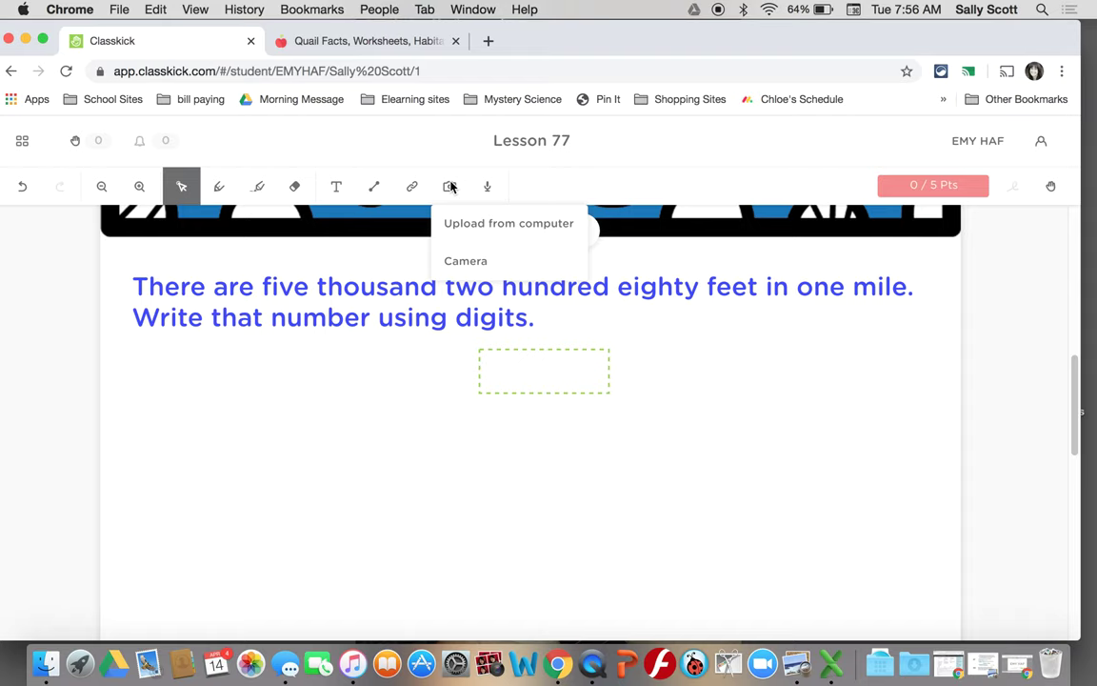
{"action": "left_click", "coordinate": [450, 185]}
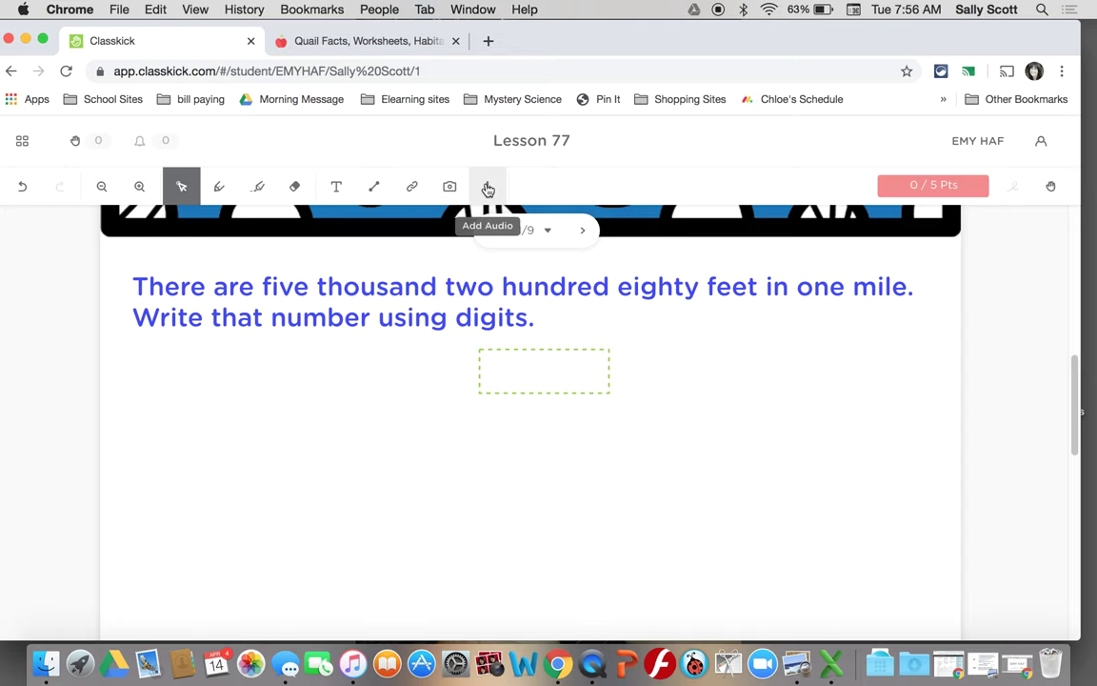
{"action": "scroll", "coordinate": [449, 299], "scroll_direction": "up", "scroll_amount": 5}
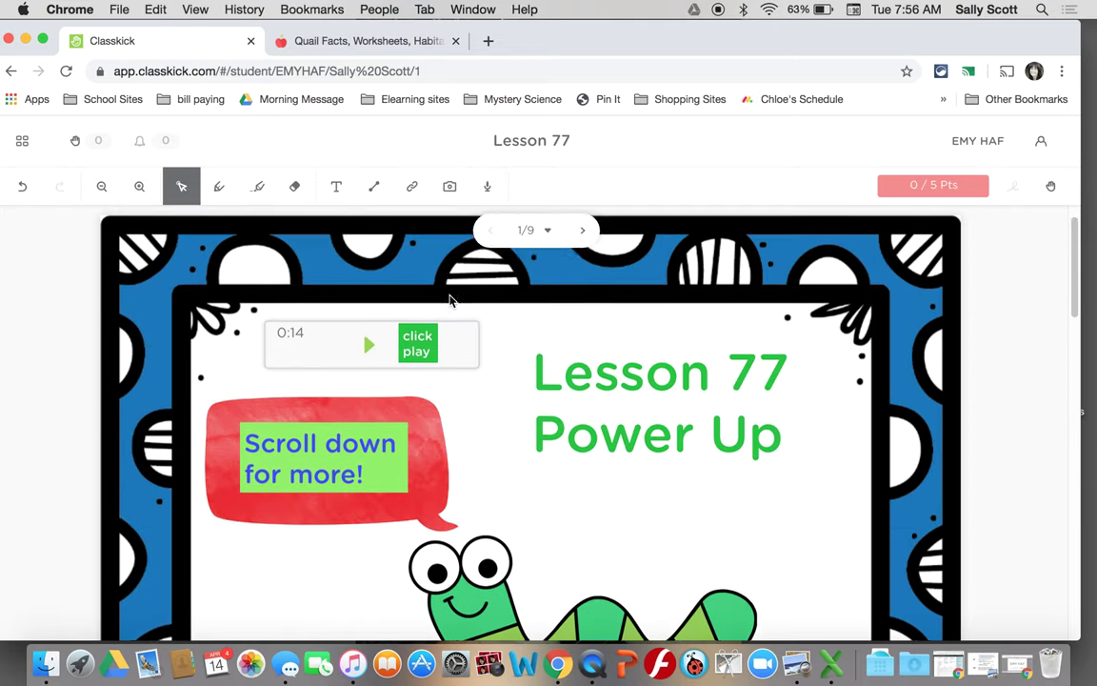
{"action": "scroll", "coordinate": [449, 299], "scroll_direction": "up", "scroll_amount": 1}
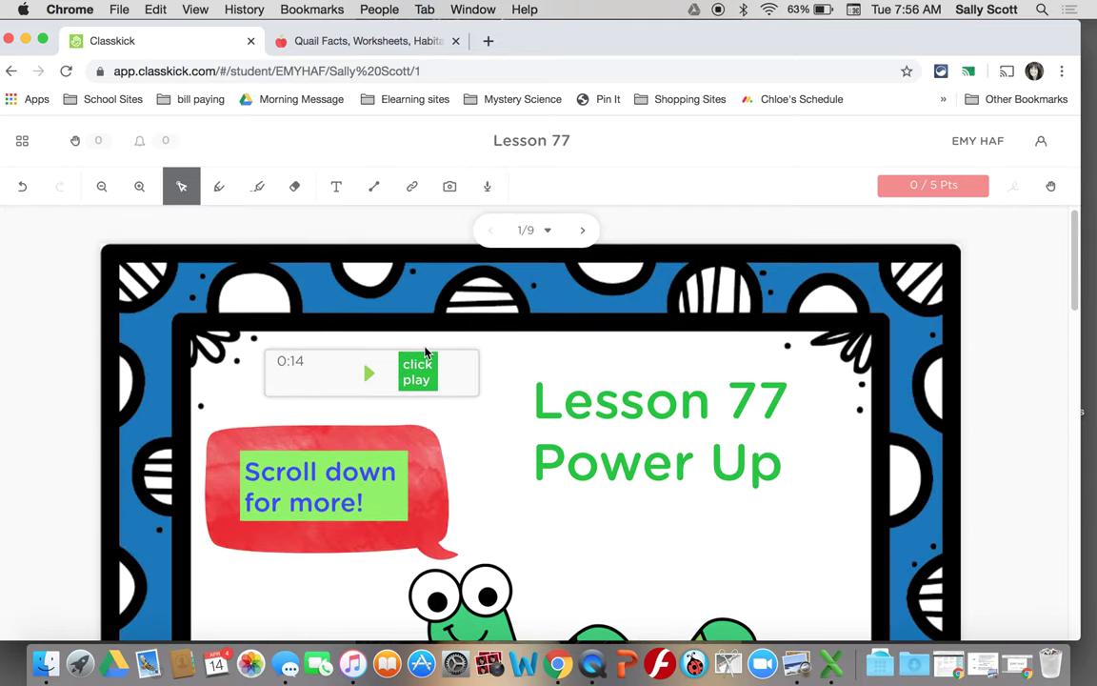
- Record a 0:08 audio answer on the Power Up slide
{"action": "left_click", "coordinate": [489, 189]}
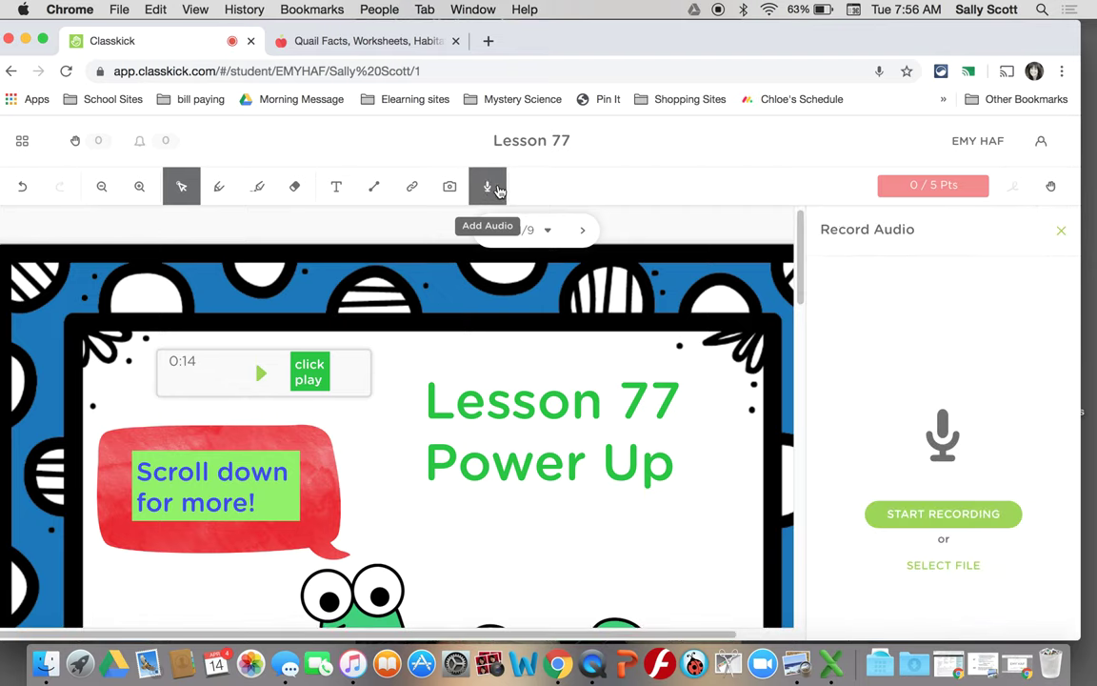
{"action": "left_click", "coordinate": [912, 515]}
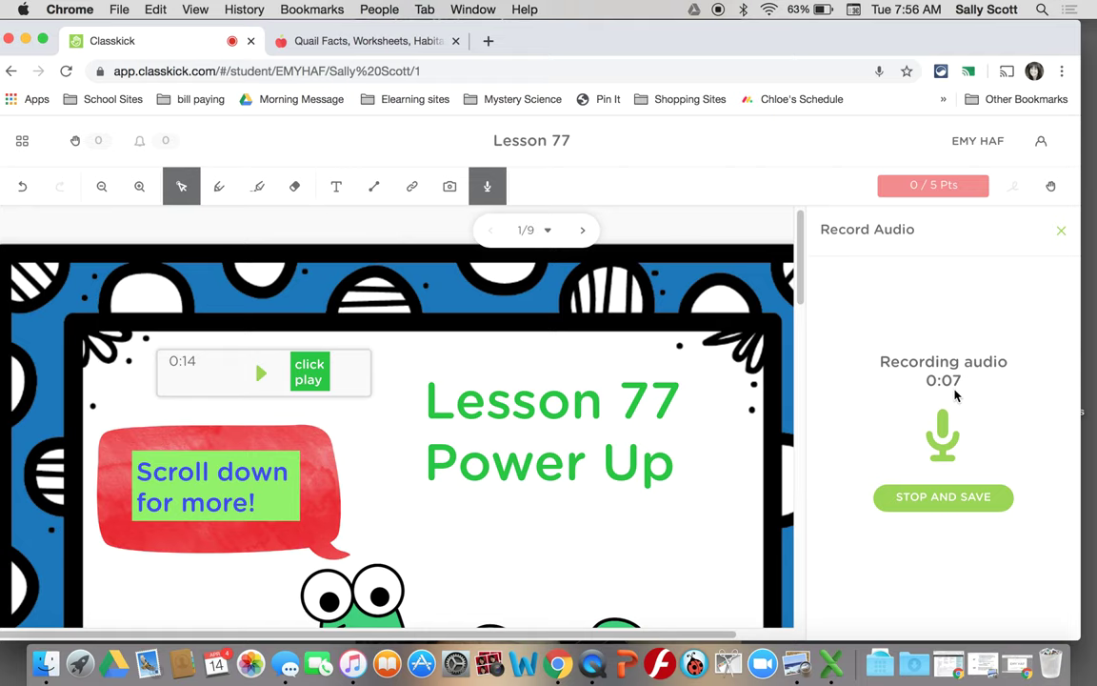
{"action": "left_click", "coordinate": [948, 497]}
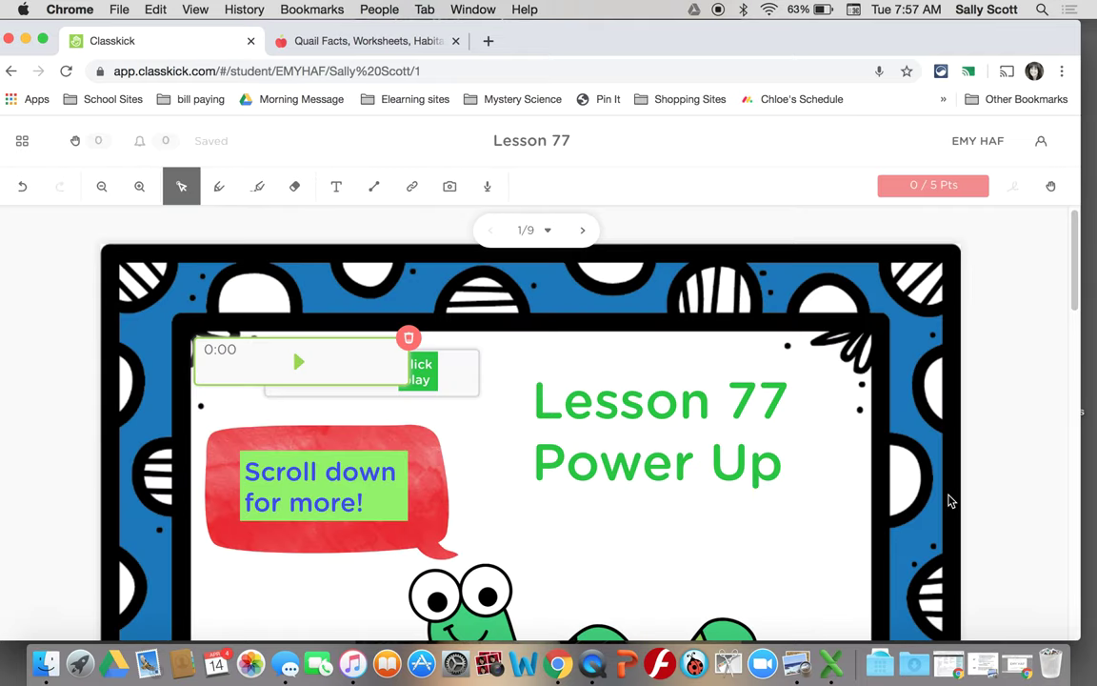
- Move the 0:08 recording below Power Up, play it, then delete it
{"action": "left_click_drag", "start_coordinate": [371, 357], "coordinate": [710, 489]}
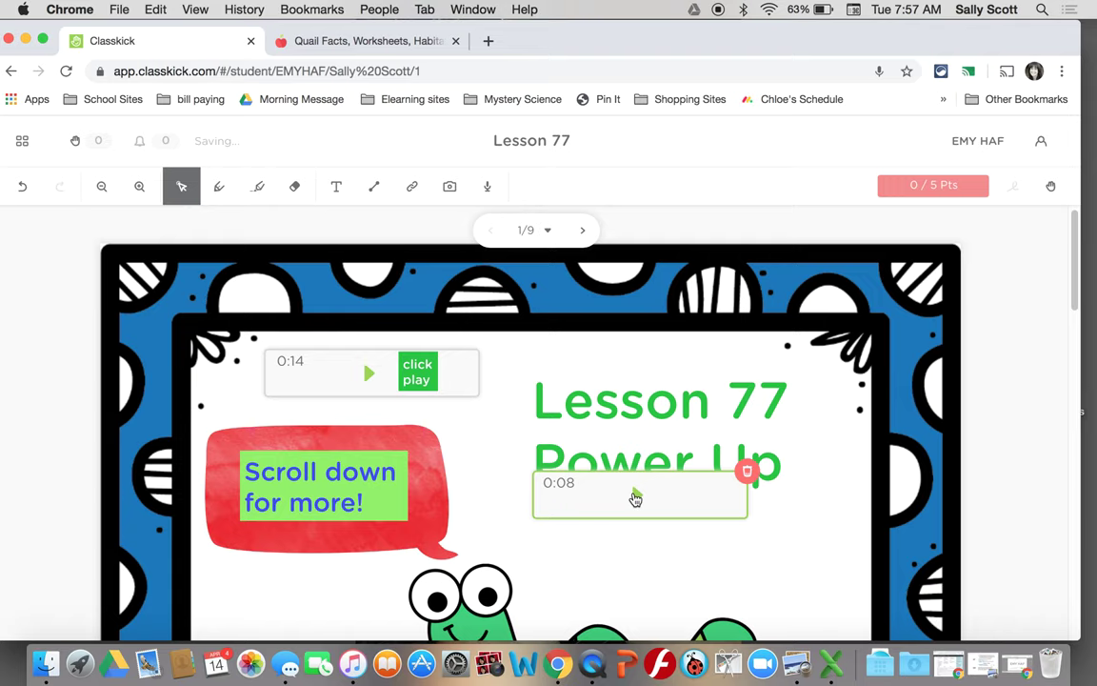
{"action": "left_click", "coordinate": [635, 498]}
{"action": "left_click_drag", "start_coordinate": [694, 494], "coordinate": [695, 529]}
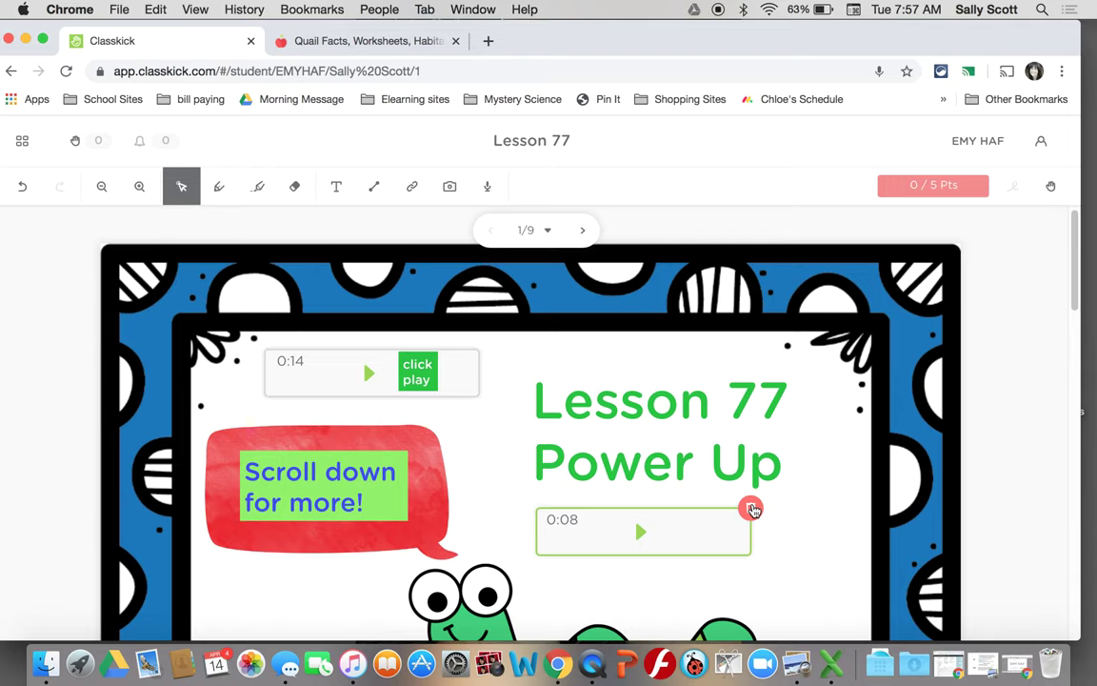
{"action": "left_click", "coordinate": [751, 508]}
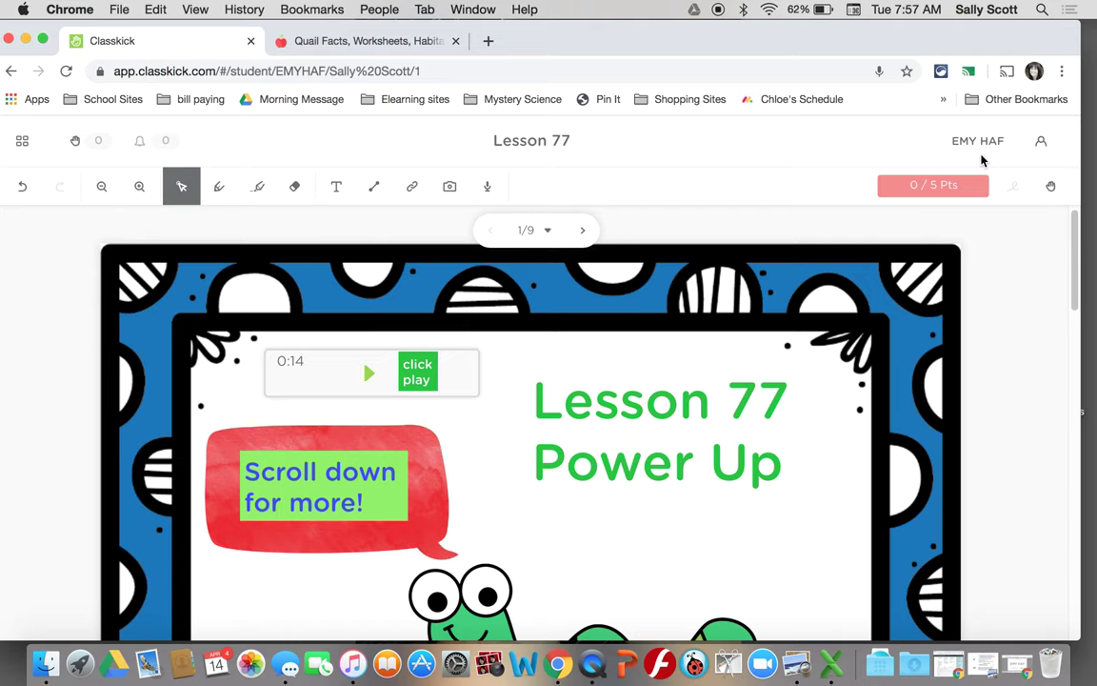
{"action": "left_click", "coordinate": [1042, 145]}
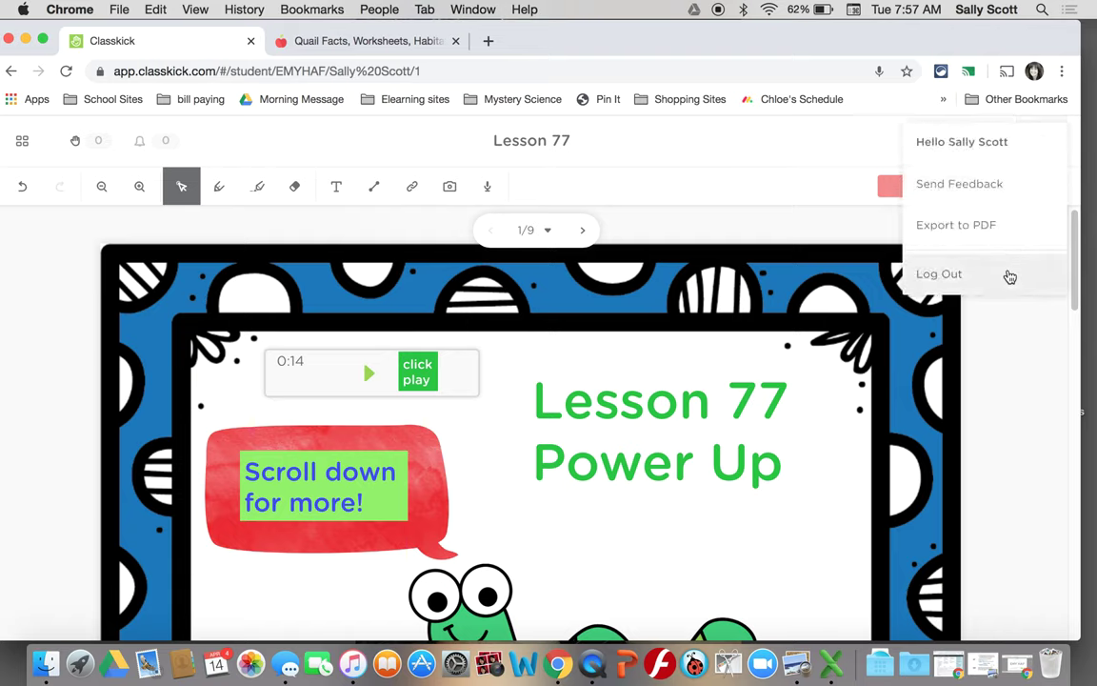
{"action": "left_click", "coordinate": [1031, 343]}
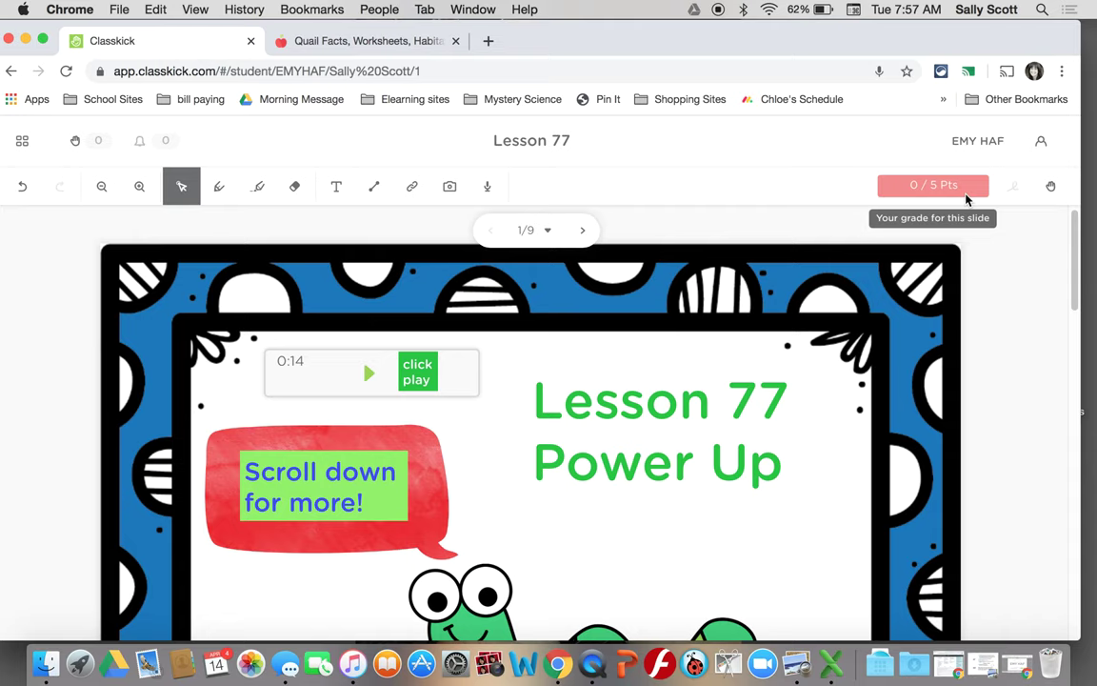
{"action": "scroll", "coordinate": [1021, 285], "scroll_direction": "down", "scroll_amount": 5}
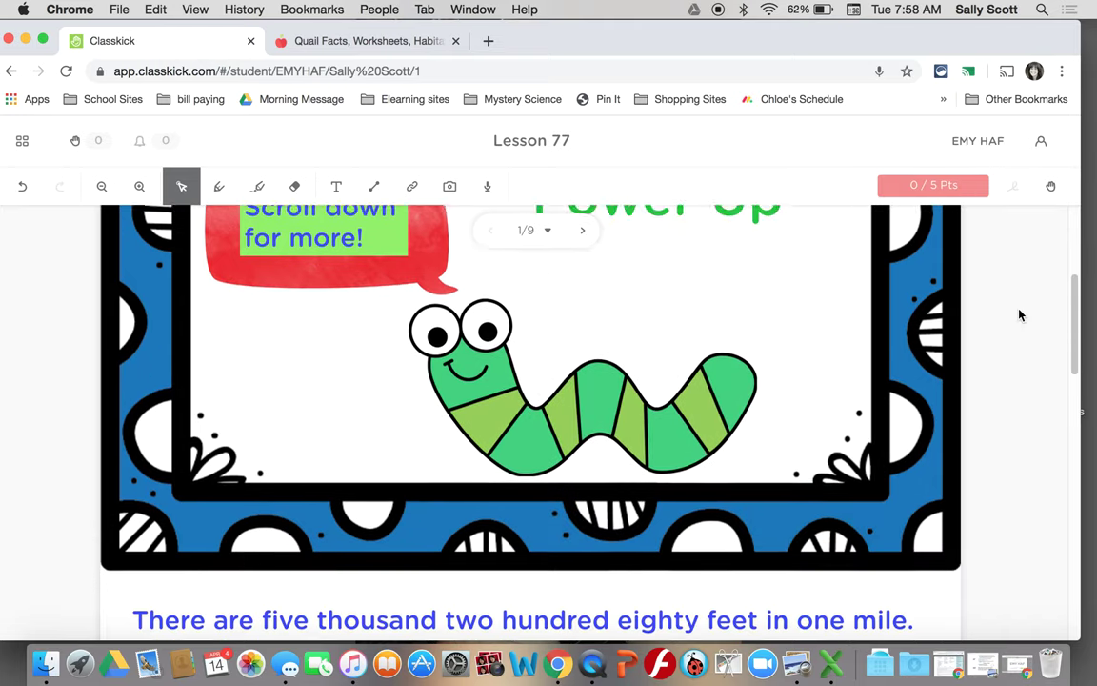
{"action": "scroll", "coordinate": [1019, 314], "scroll_direction": "down", "scroll_amount": 3}
{"action": "left_click", "coordinate": [556, 427]}
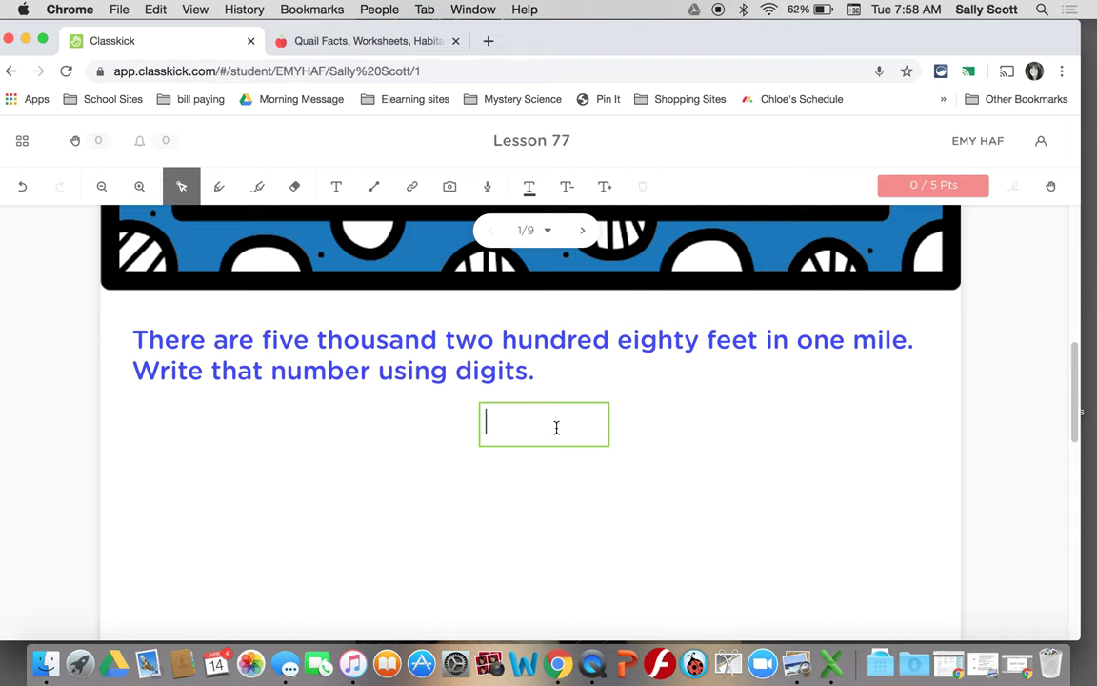
- Answer the mile question with 5677, then replace it with 5,280 for 5/5 Pts
{"action": "type", "text": "5677"}
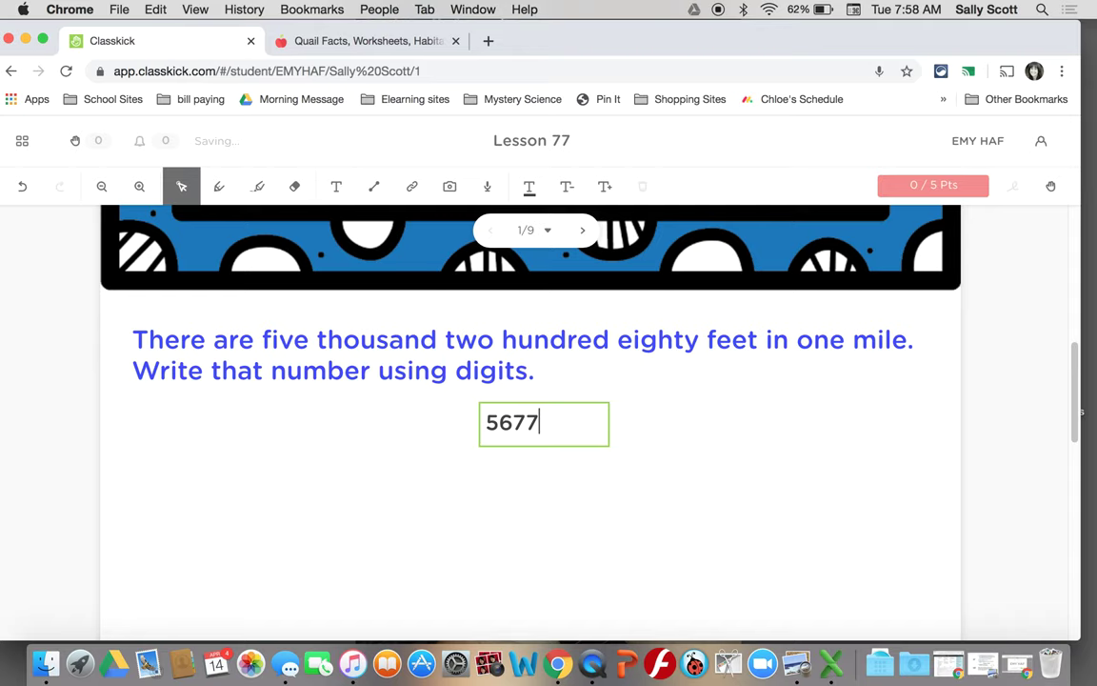
{"action": "left_click", "coordinate": [657, 468]}
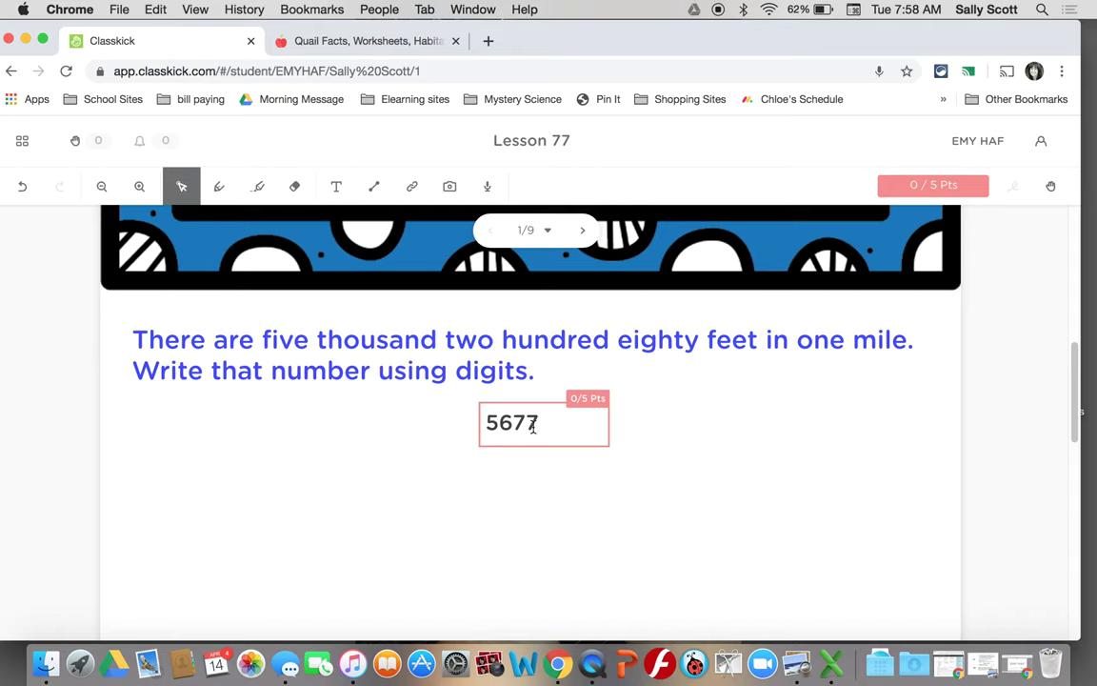
{"action": "left_click_drag", "start_coordinate": [533, 428], "coordinate": [483, 426]}
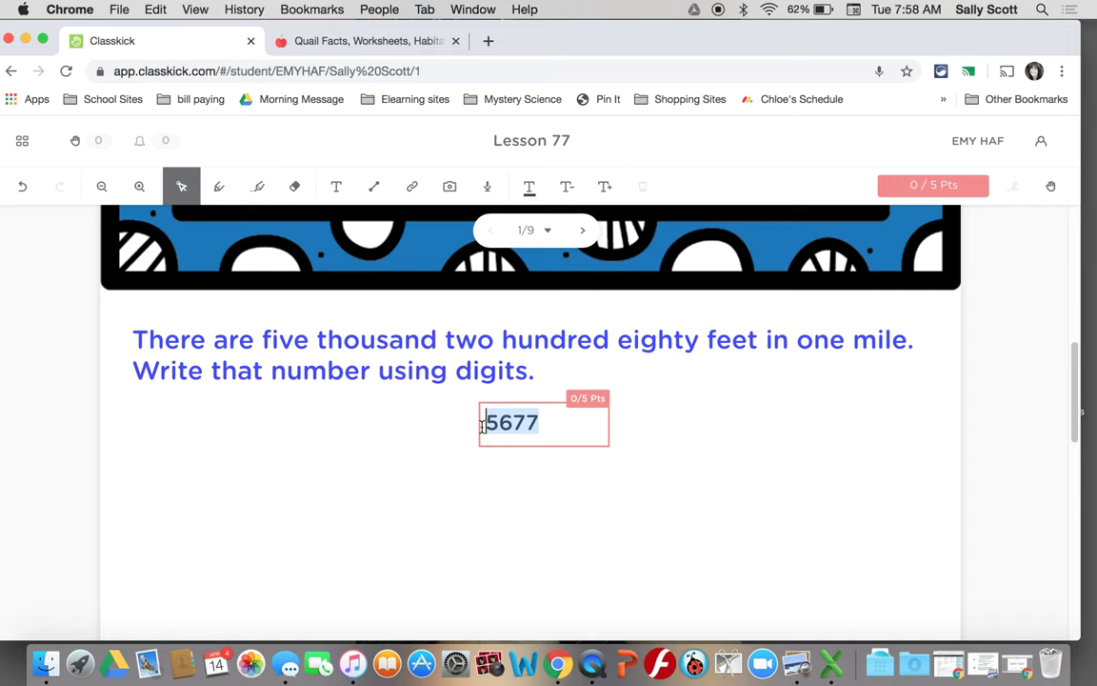
{"action": "type", "text": "5,2"}
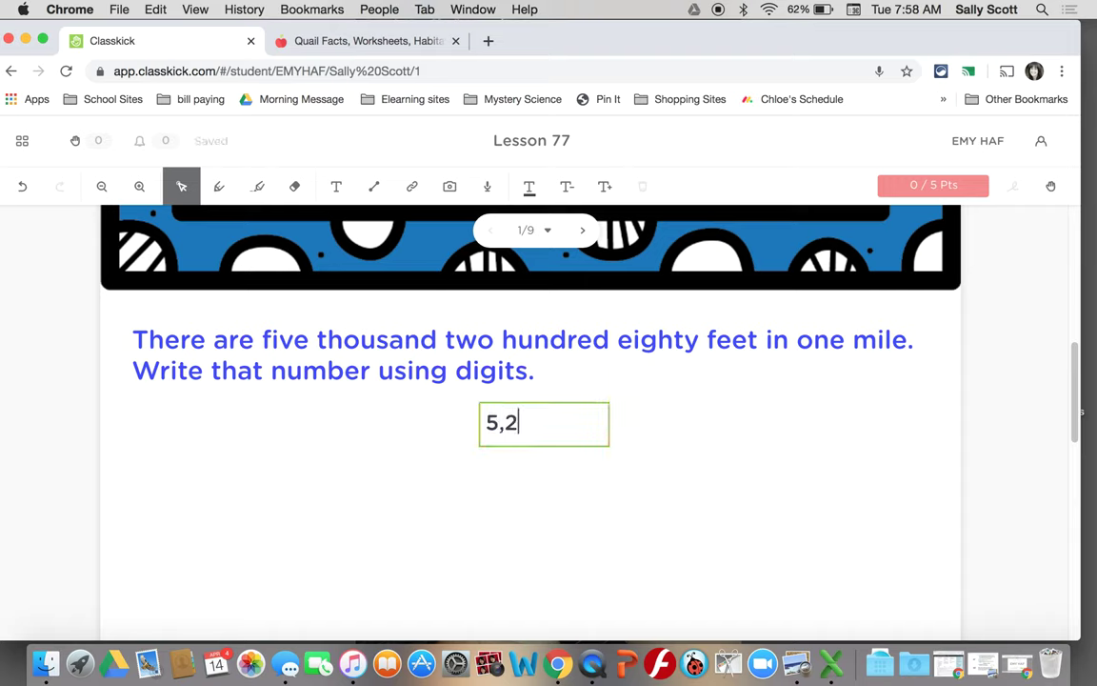
{"action": "type", "text": "80"}
{"action": "left_click", "coordinate": [690, 447]}
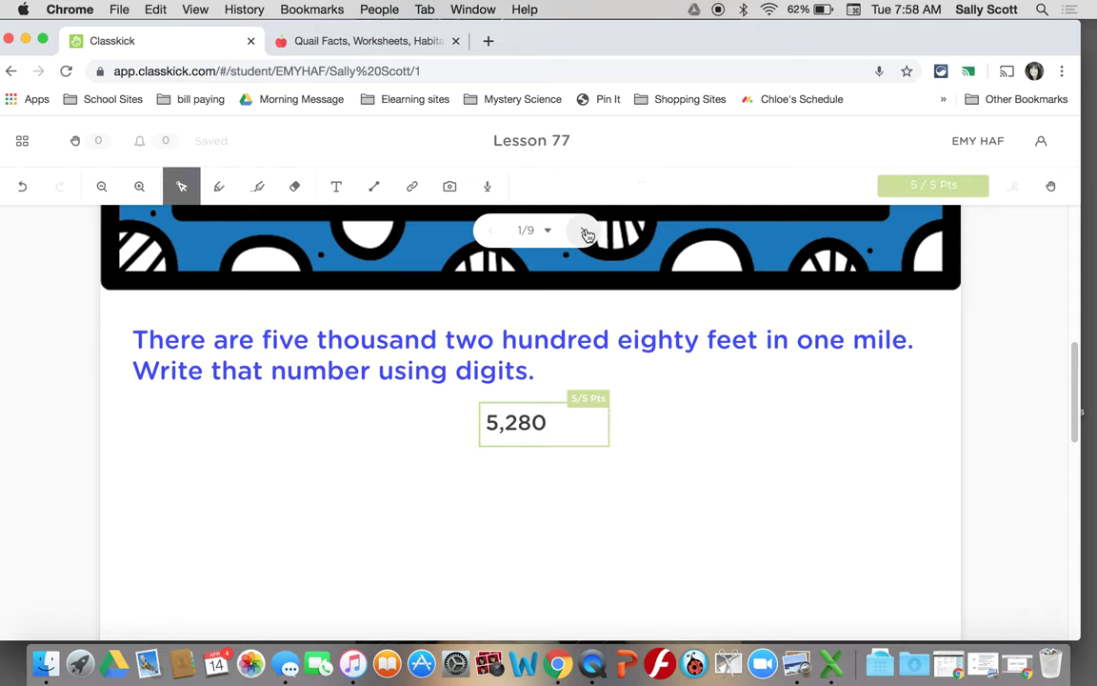
- Open and close the Raise Hand Help Center, then go to page 2 ($10.00 − $6.75)
{"action": "scroll", "coordinate": [671, 440], "scroll_direction": "down", "scroll_amount": 1}
{"action": "scroll", "coordinate": [672, 440], "scroll_direction": "down", "scroll_amount": 5}
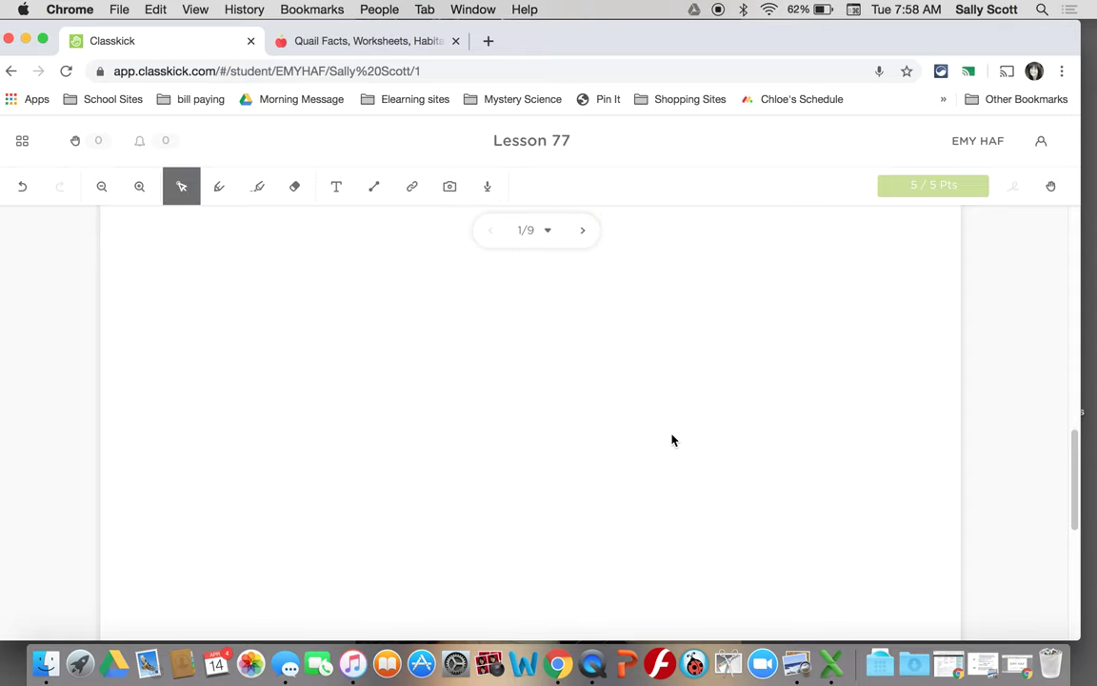
{"action": "scroll", "coordinate": [671, 440], "scroll_direction": "up", "scroll_amount": 5}
{"action": "scroll", "coordinate": [671, 440], "scroll_direction": "up", "scroll_amount": 5}
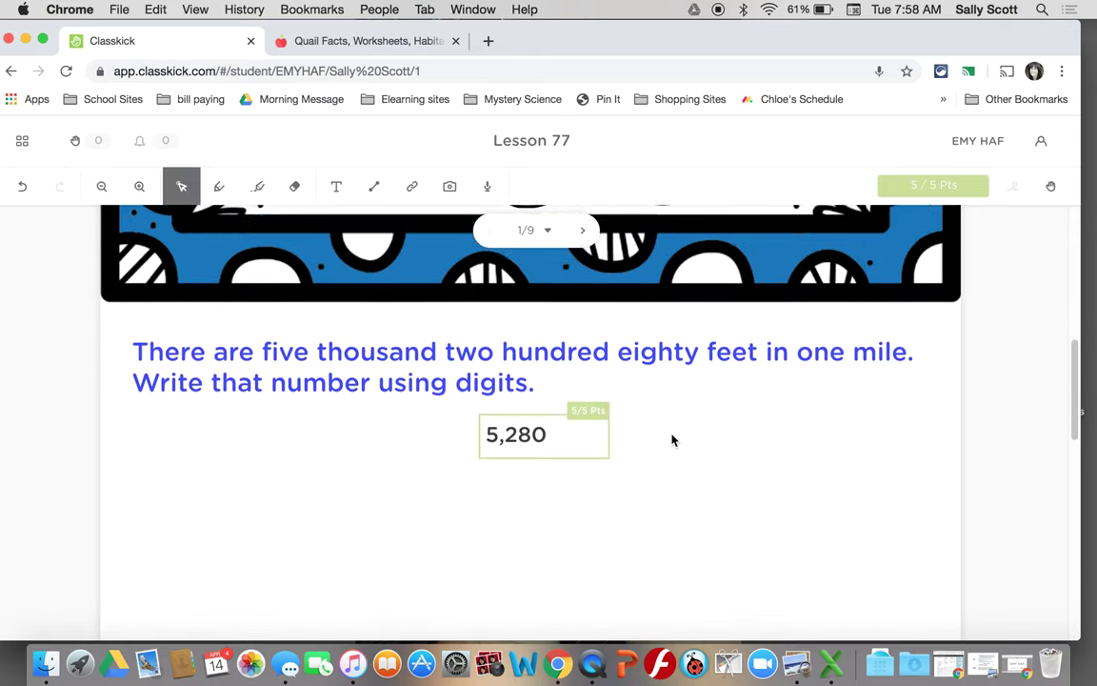
{"action": "scroll", "coordinate": [672, 440], "scroll_direction": "up", "scroll_amount": 3}
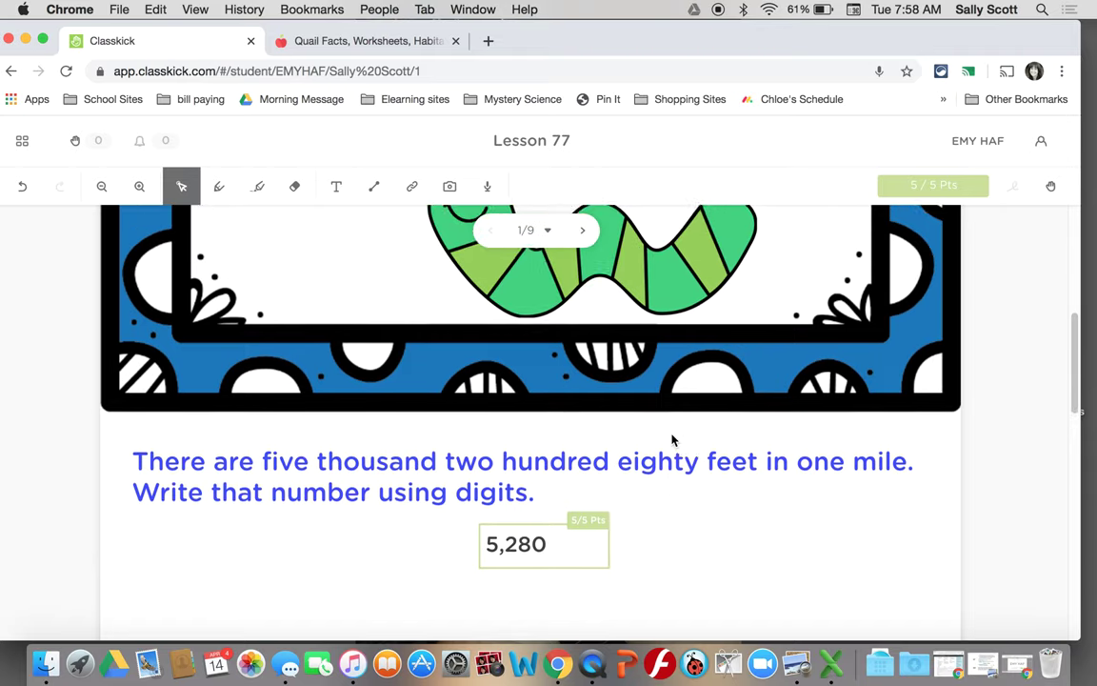
{"action": "scroll", "coordinate": [671, 440], "scroll_direction": "down", "scroll_amount": 10}
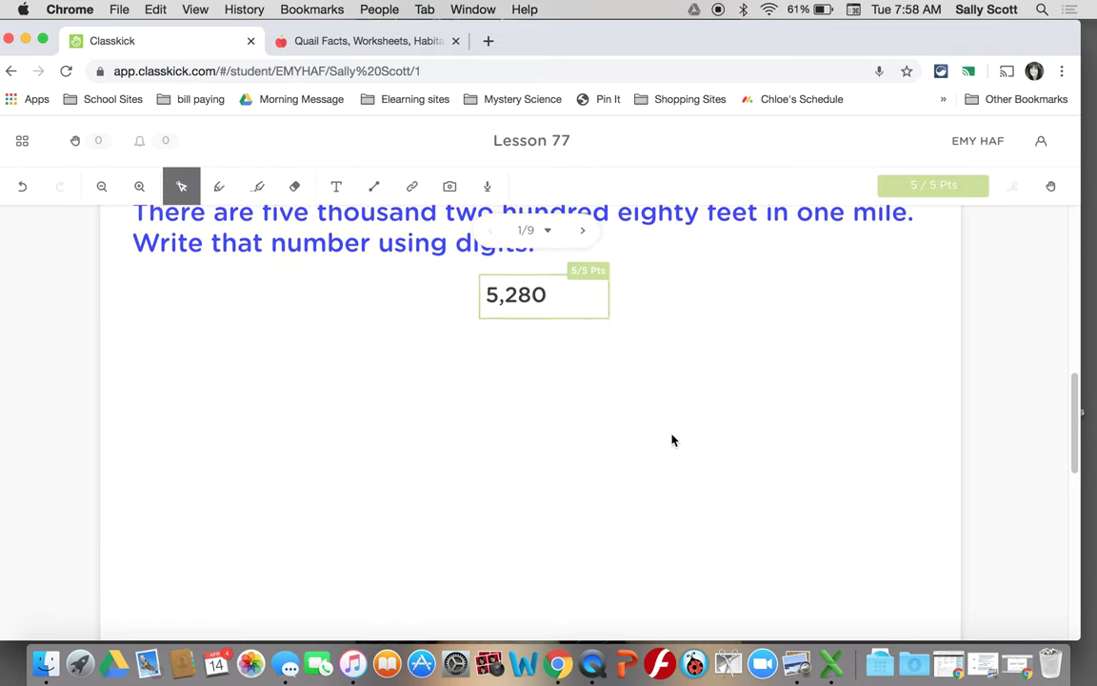
{"action": "scroll", "coordinate": [671, 440], "scroll_direction": "down", "scroll_amount": 2}
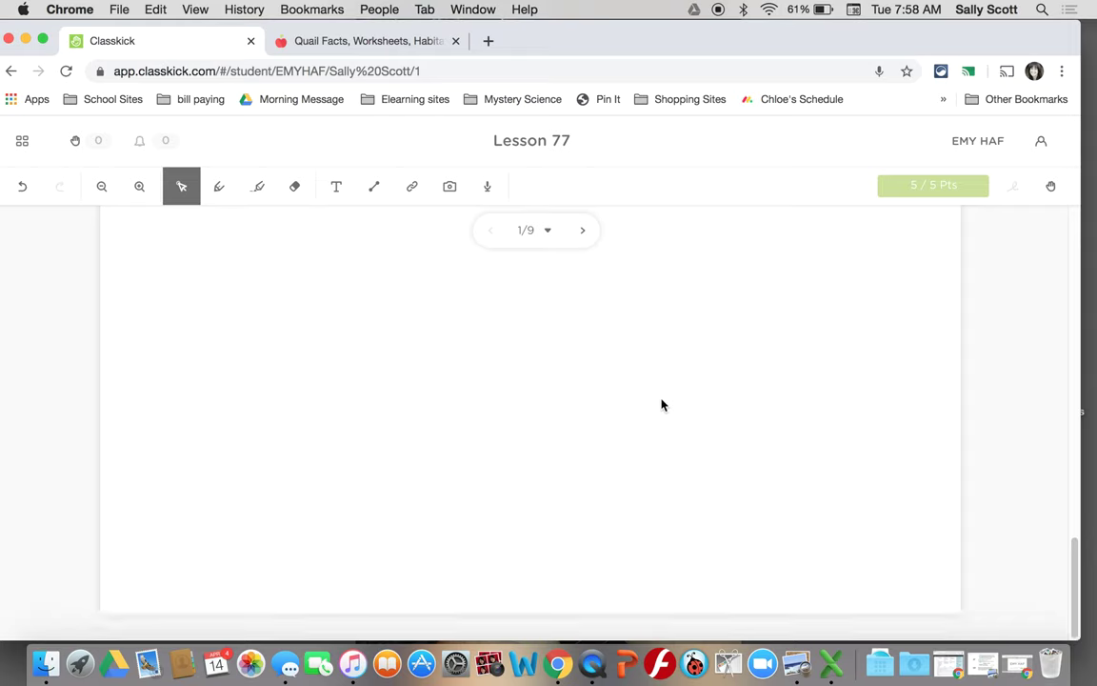
{"action": "left_click", "coordinate": [1051, 193]}
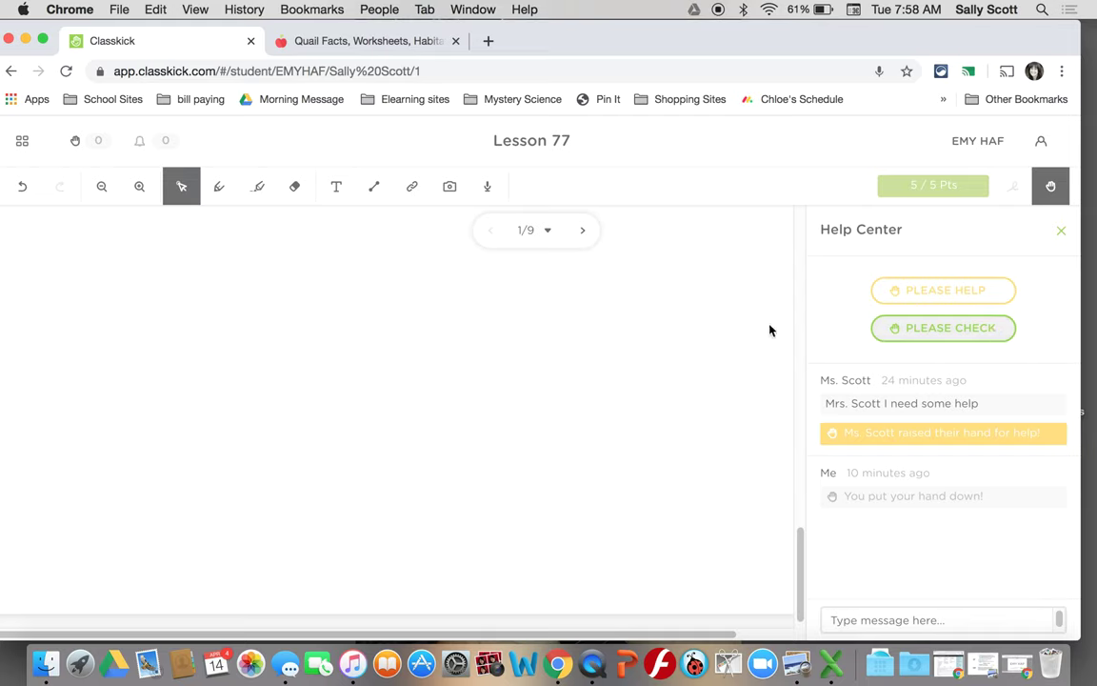
{"action": "left_click", "coordinate": [1060, 231]}
{"action": "left_click", "coordinate": [578, 232]}
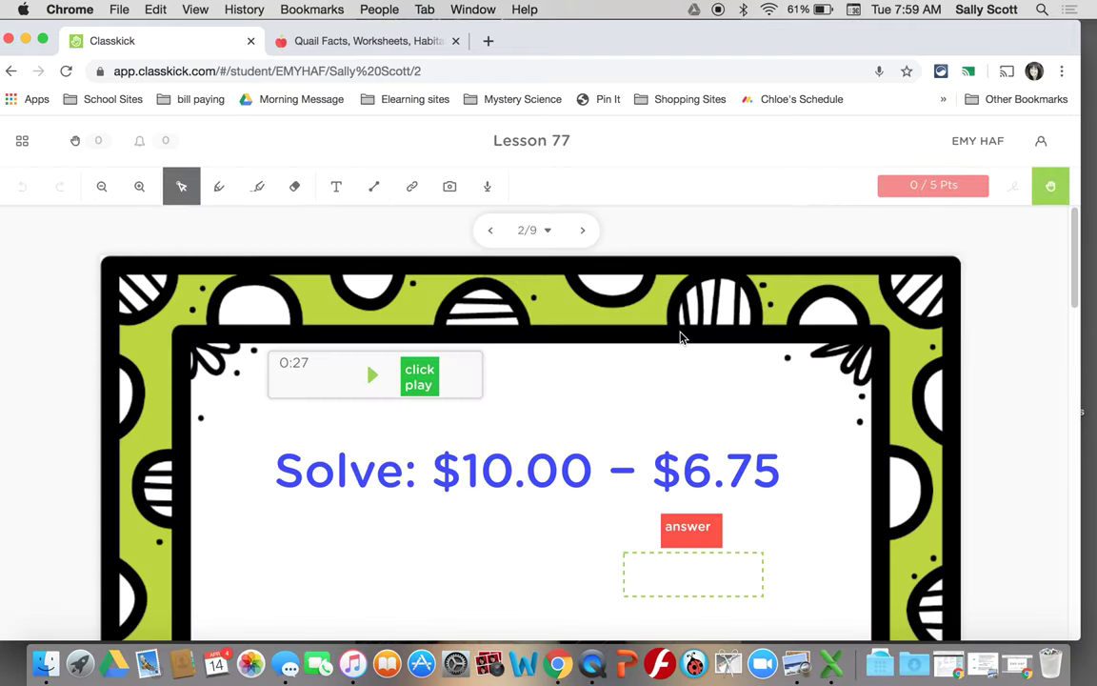
- Enter 6.35 for $10.00 − $6.75 to see it graded, then erase it
{"action": "scroll", "coordinate": [680, 337], "scroll_direction": "down", "scroll_amount": 10}
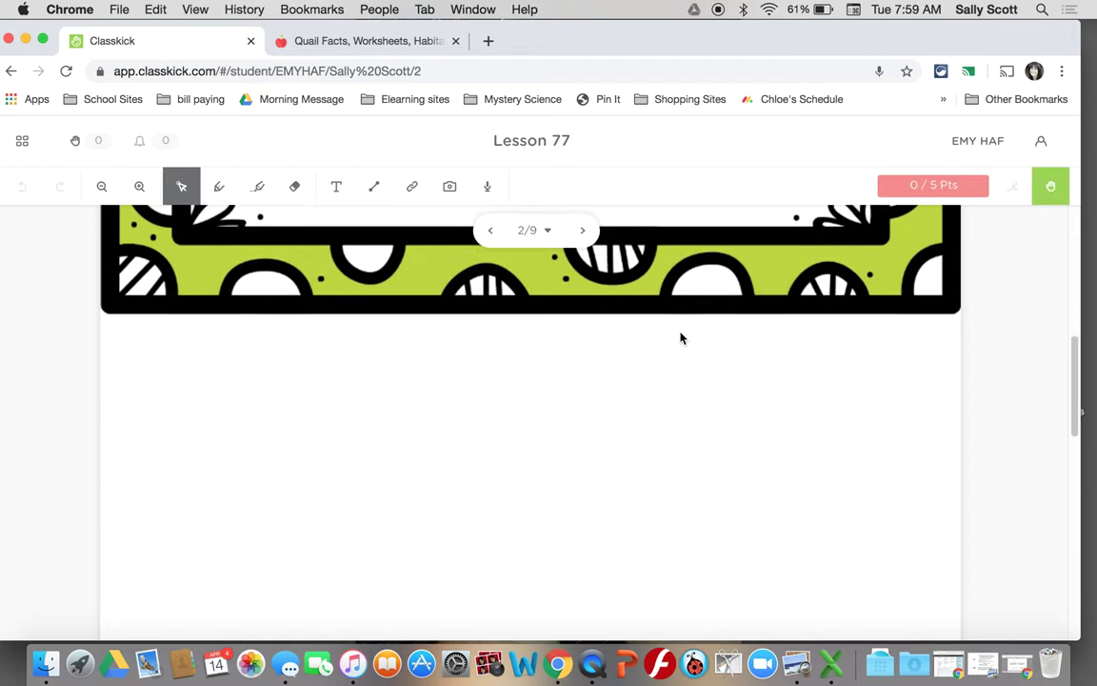
{"action": "scroll", "coordinate": [680, 337], "scroll_direction": "up", "scroll_amount": 10}
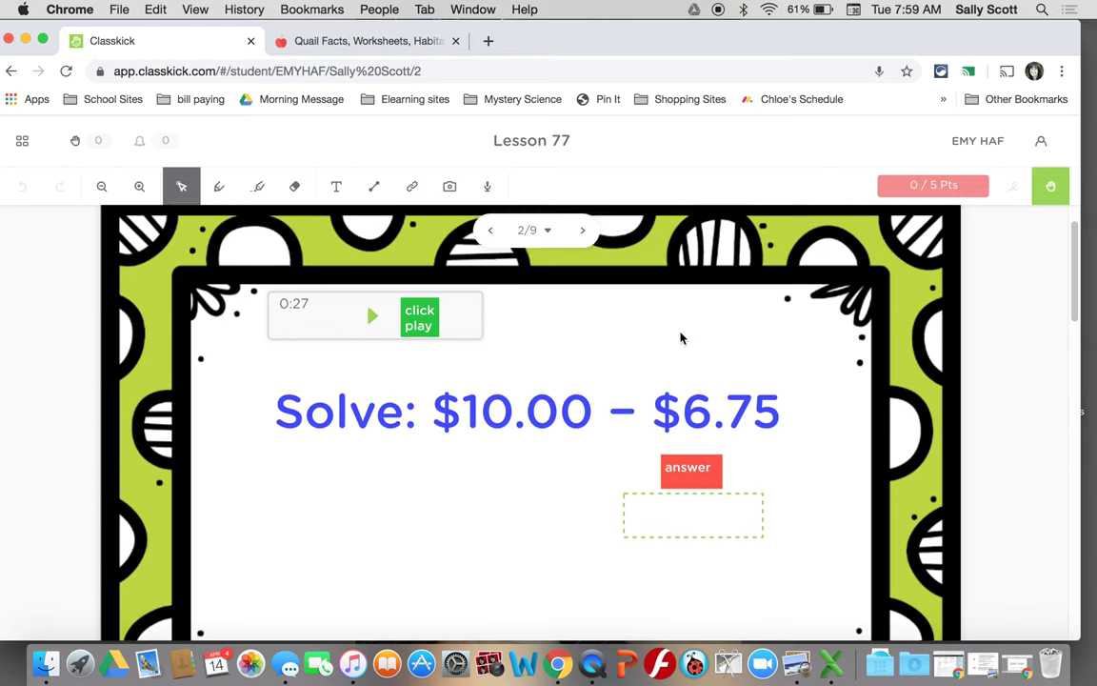
{"action": "scroll", "coordinate": [680, 337], "scroll_direction": "up", "scroll_amount": 2}
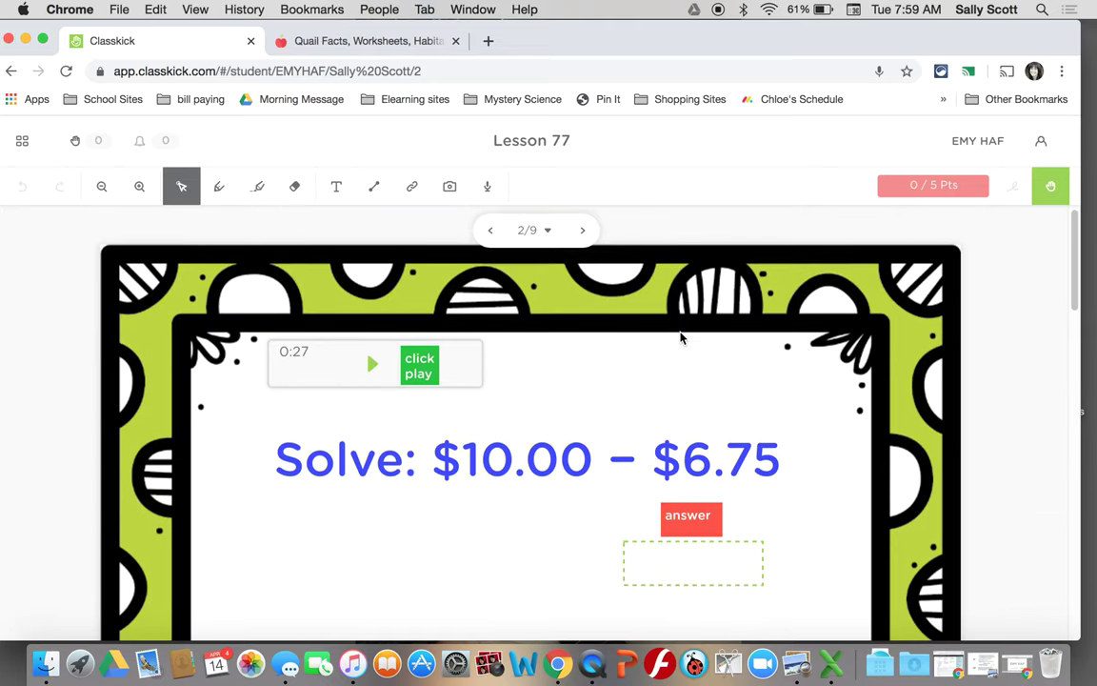
{"action": "left_click", "coordinate": [689, 555]}
{"action": "type", "text": "6."}
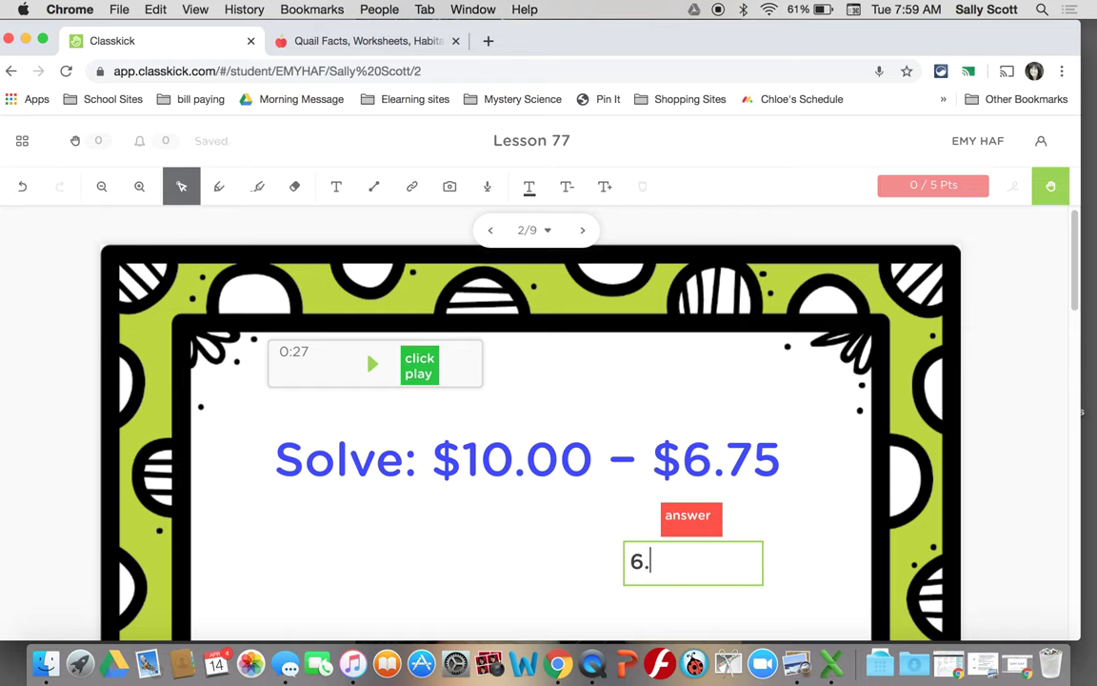
{"action": "type", "text": "35"}
{"action": "left_click", "coordinate": [803, 582]}
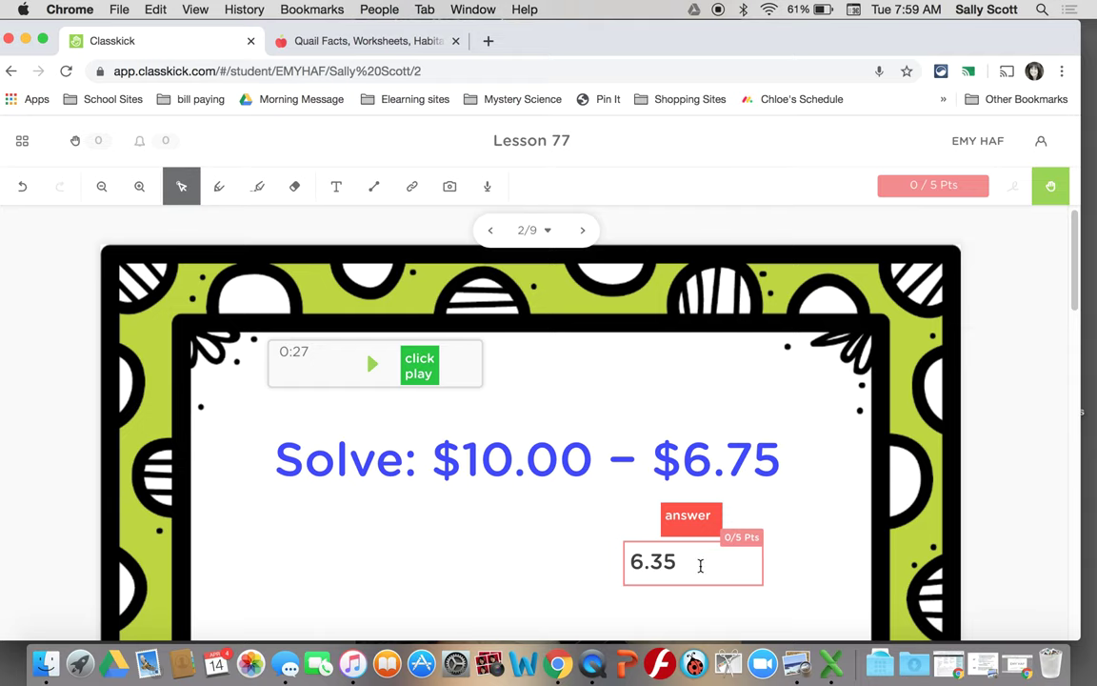
{"action": "left_click_drag", "start_coordinate": [698, 564], "coordinate": [624, 562]}
{"action": "key", "text": "BackSpace"}
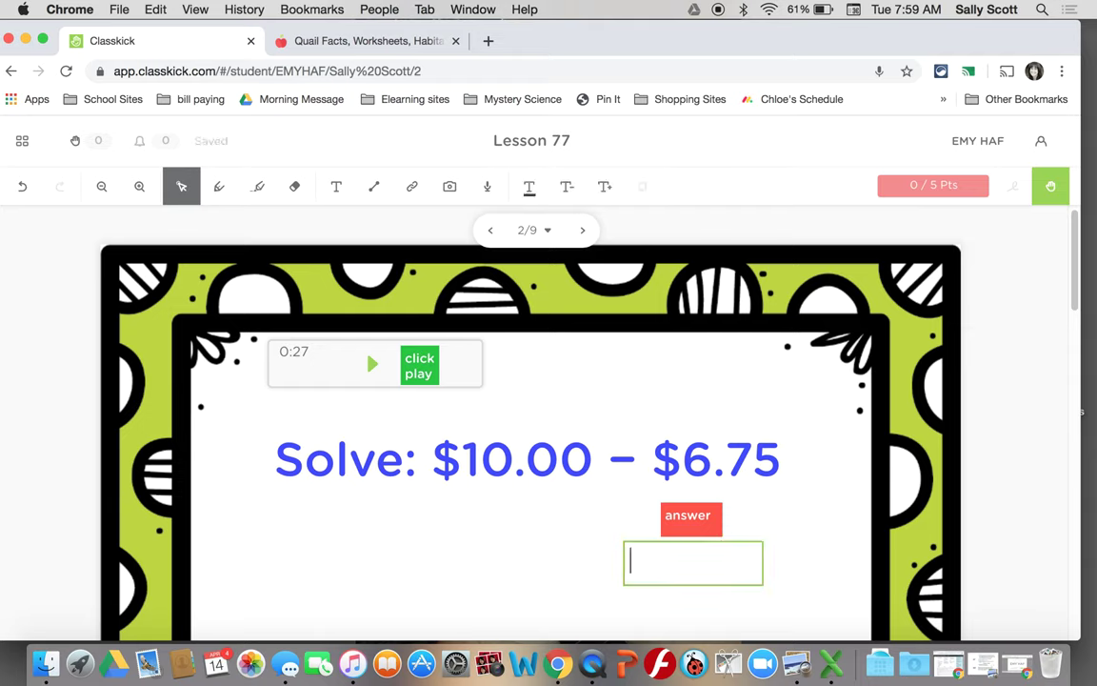
- Advance to page 3/9, the 170 + 20 problem
{"action": "left_click", "coordinate": [581, 231]}
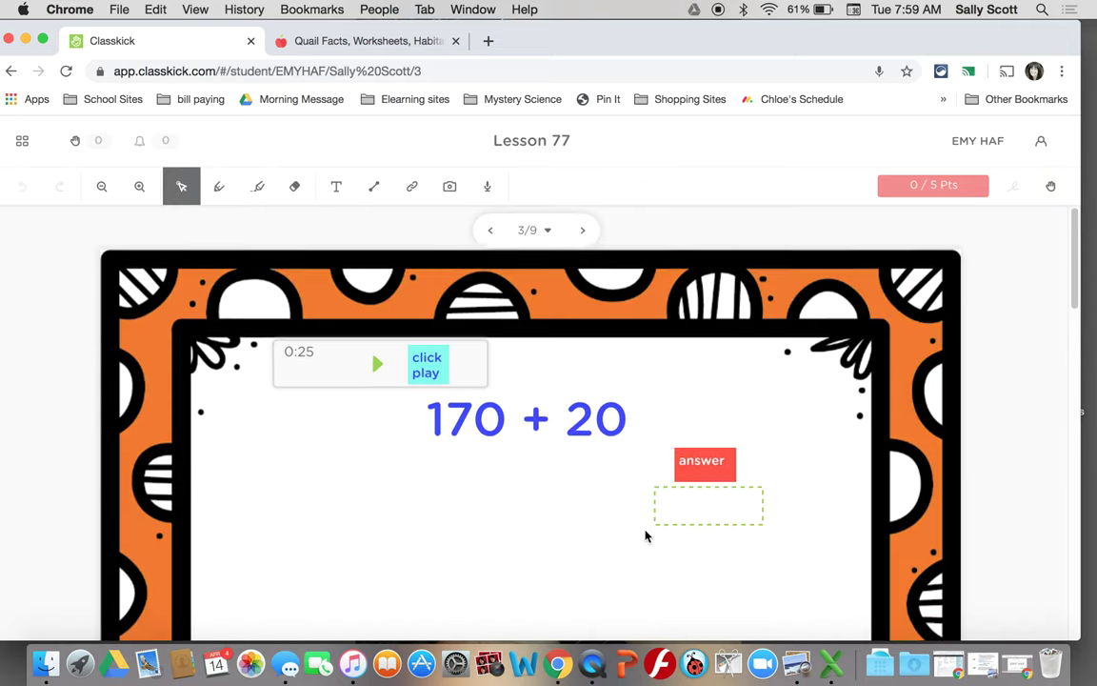
{"action": "scroll", "coordinate": [644, 536], "scroll_direction": "down", "scroll_amount": 1}
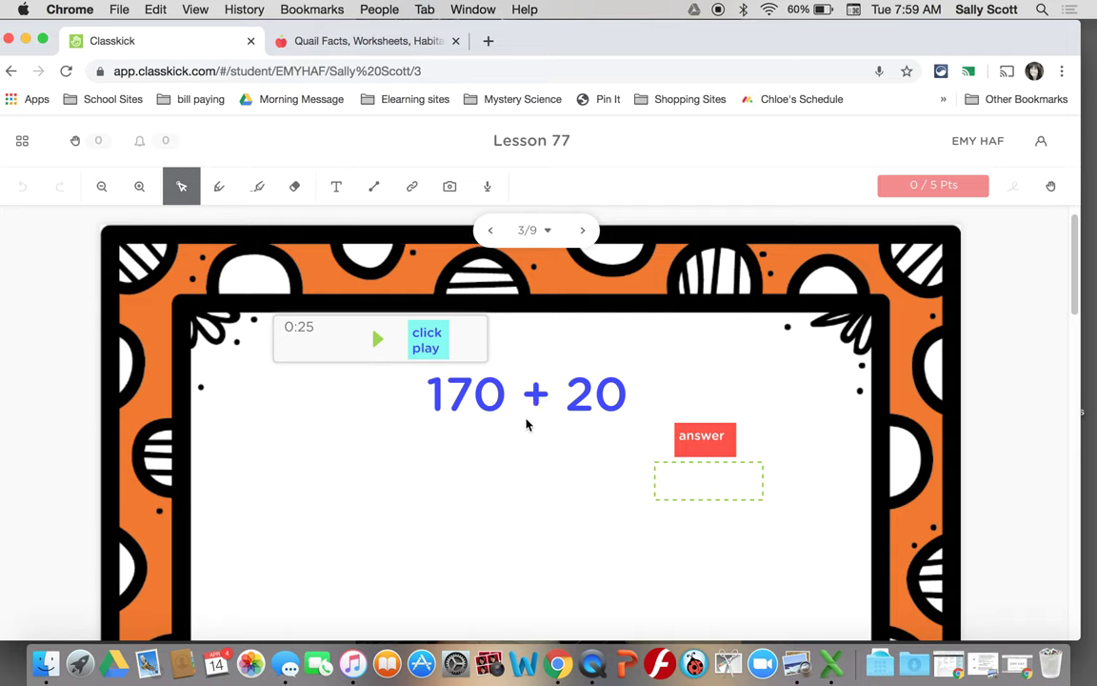